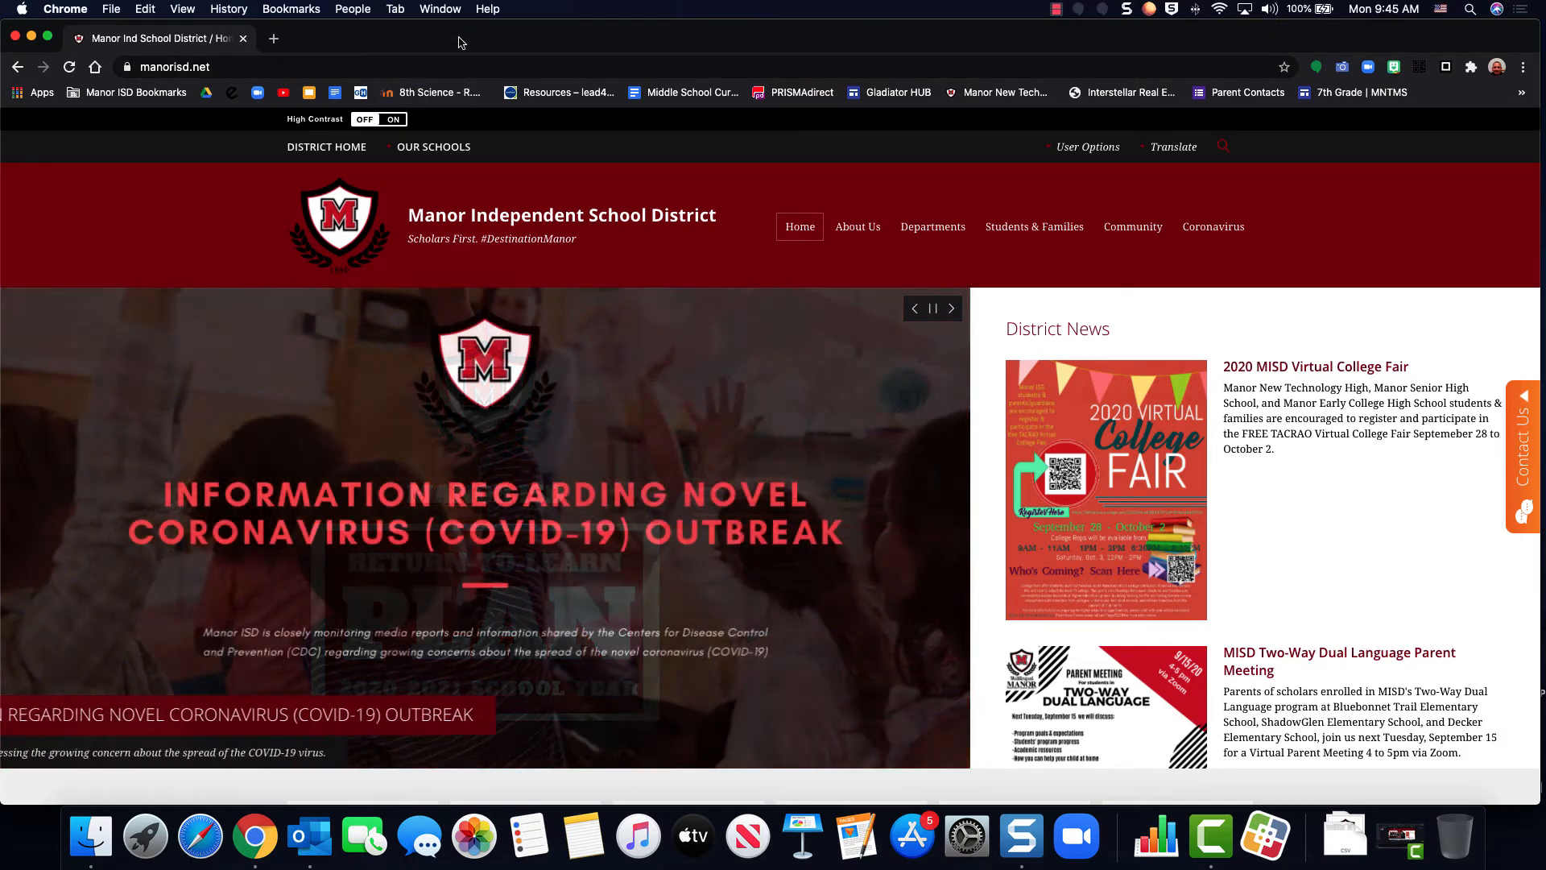
Open Eduphoria from the Manor ISD bookmarks, sign in with the saved credentials and launch Aware
click(148, 97)
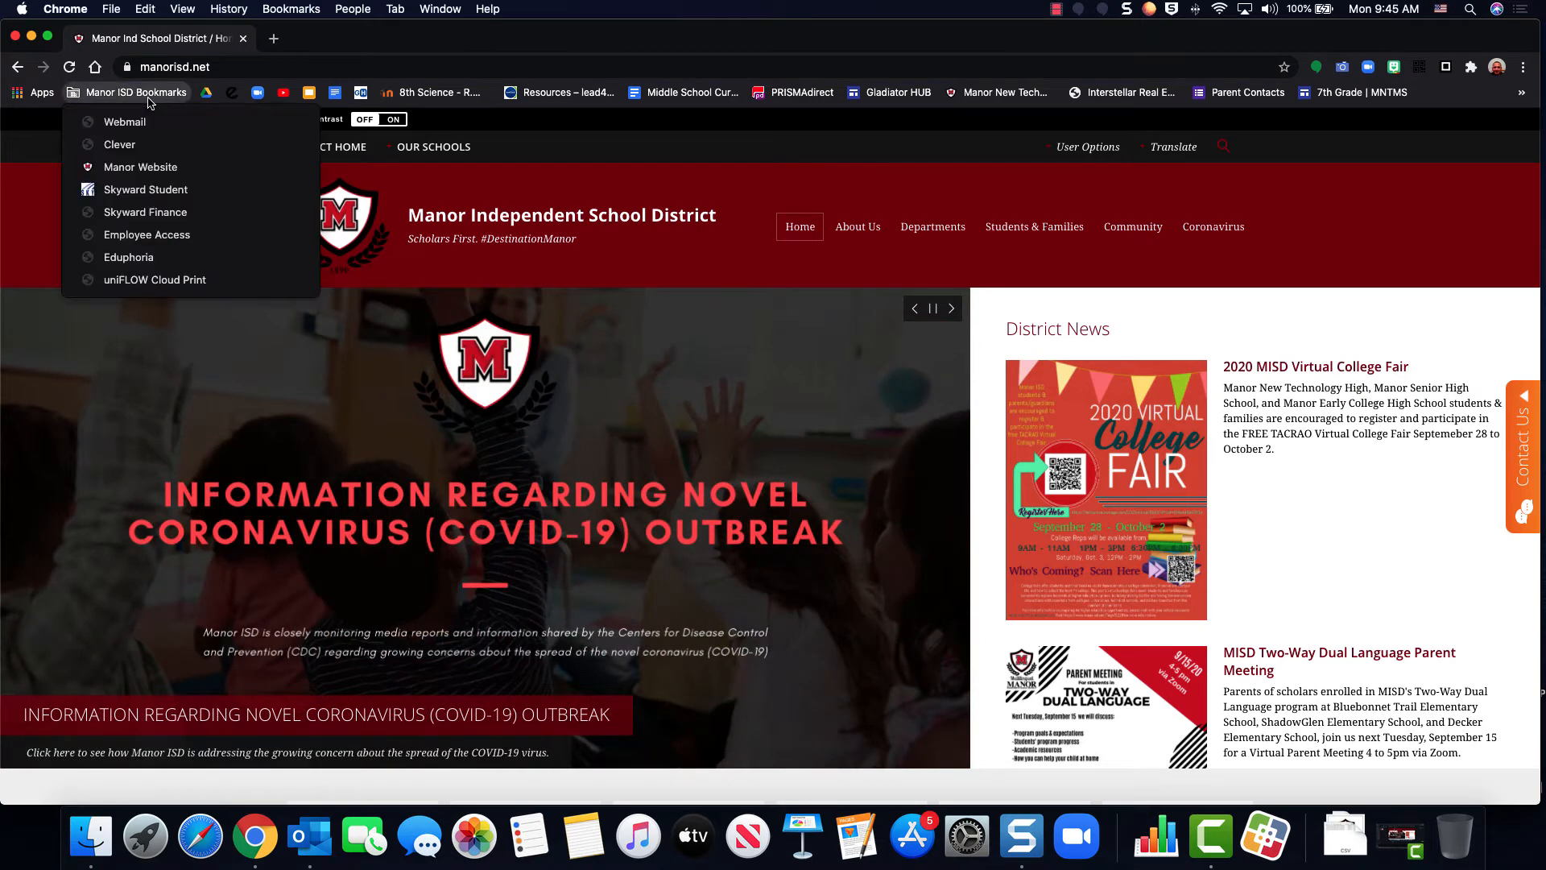
click(159, 257)
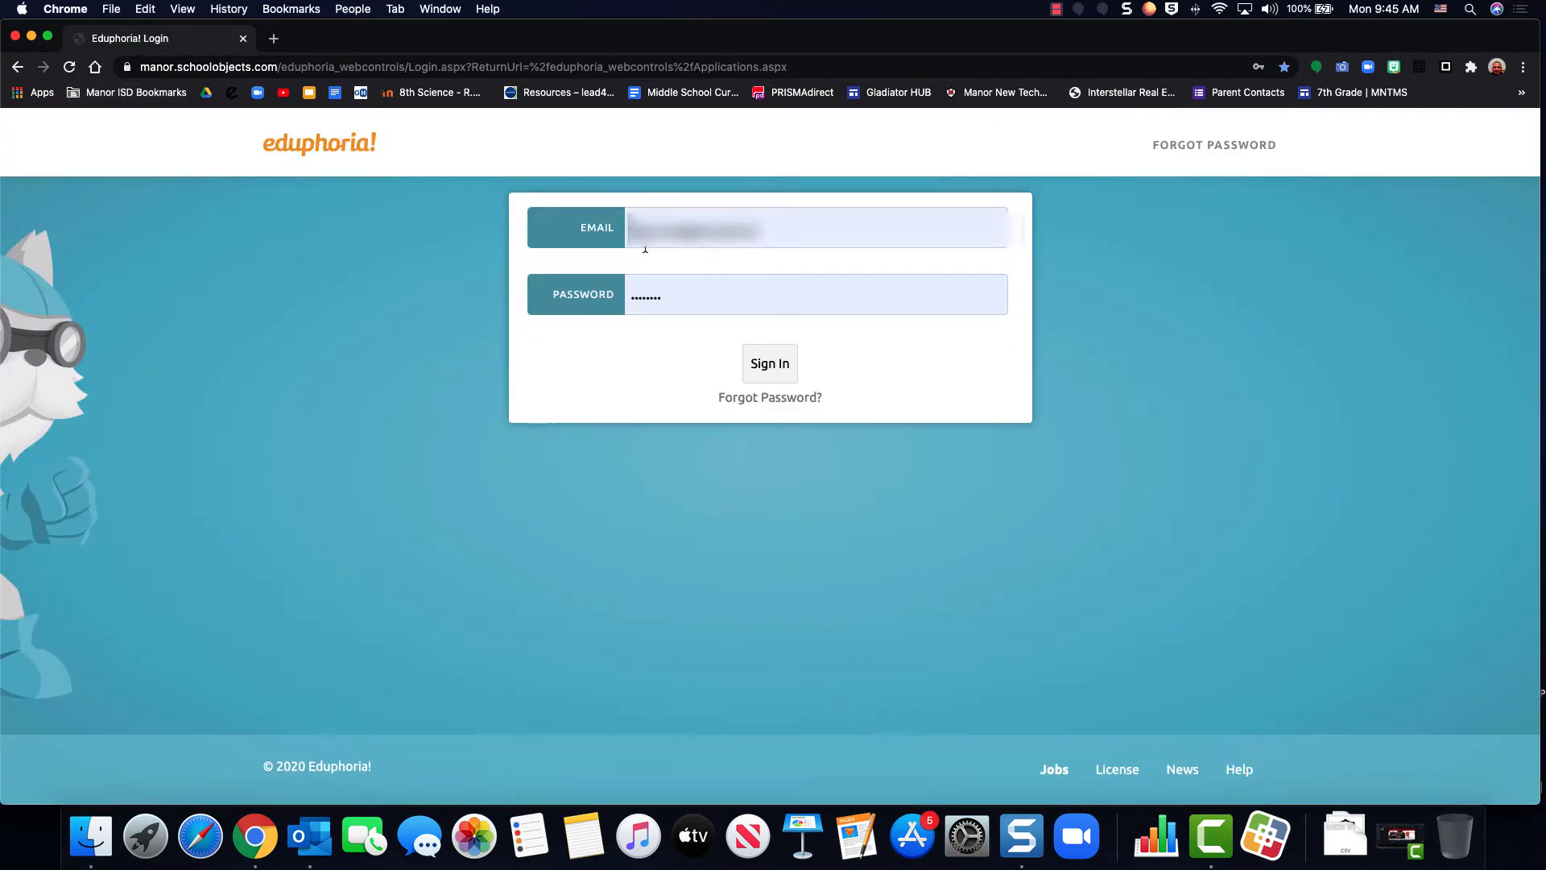
click(772, 364)
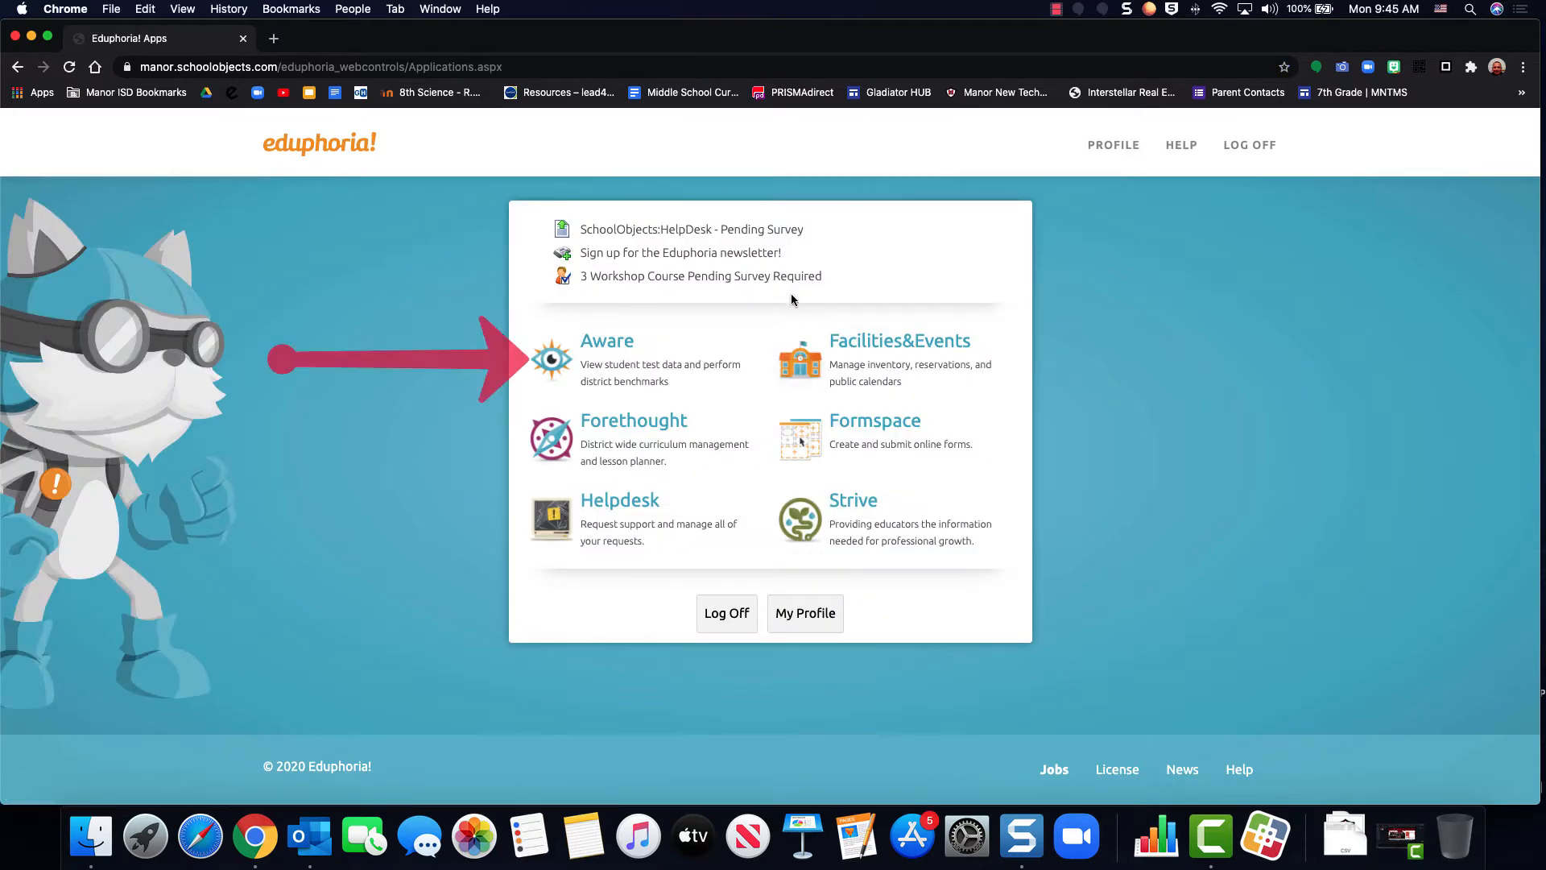
click(631, 358)
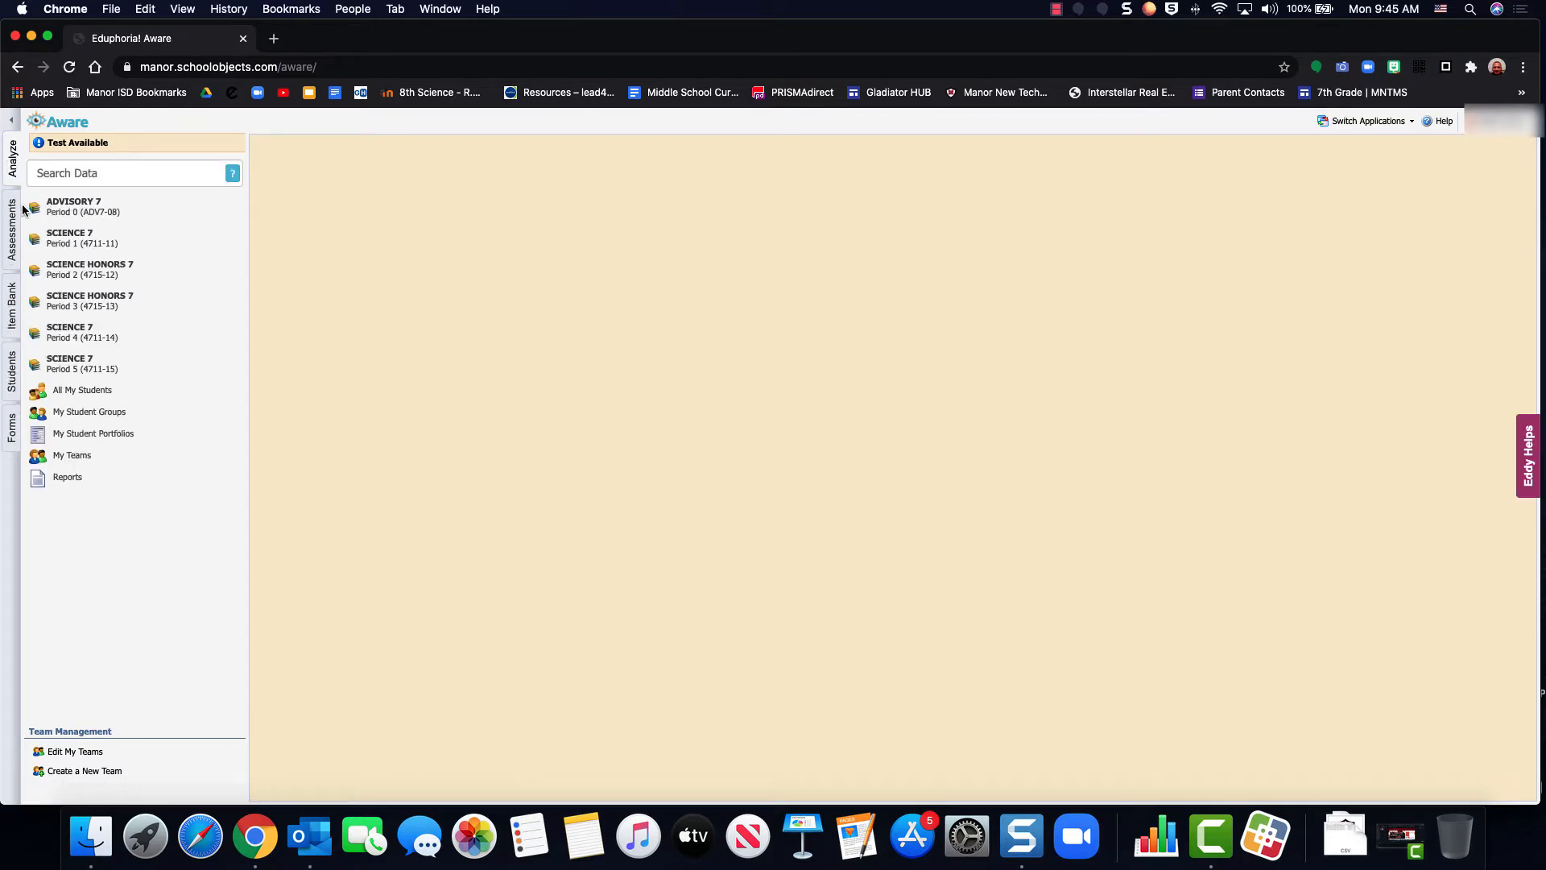
Start a new blank test among the assessments and title it Romulus II
click(12, 252)
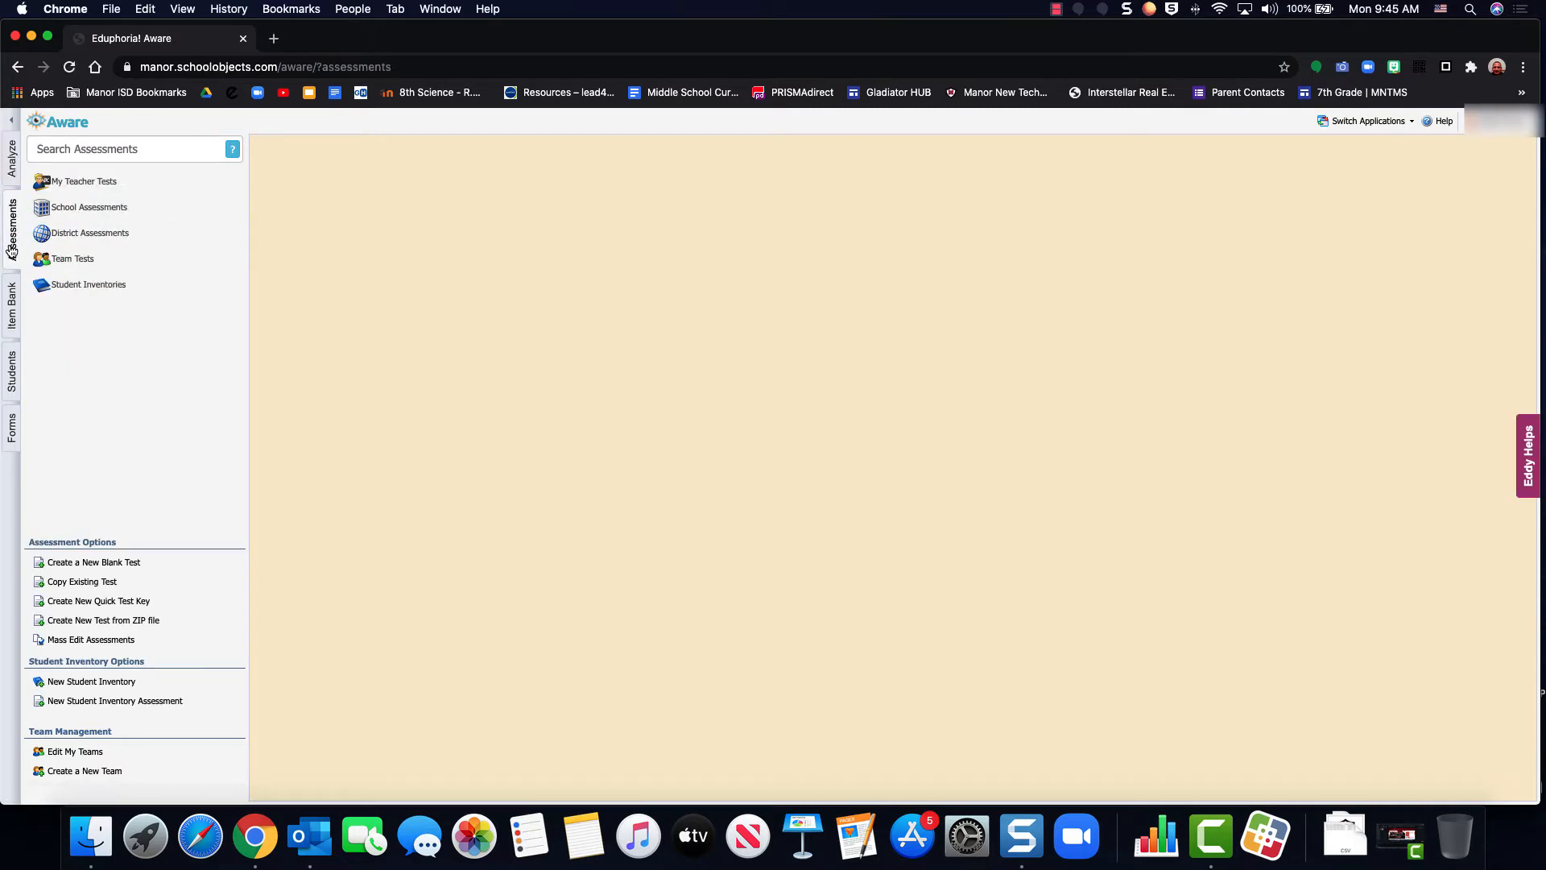
click(72, 568)
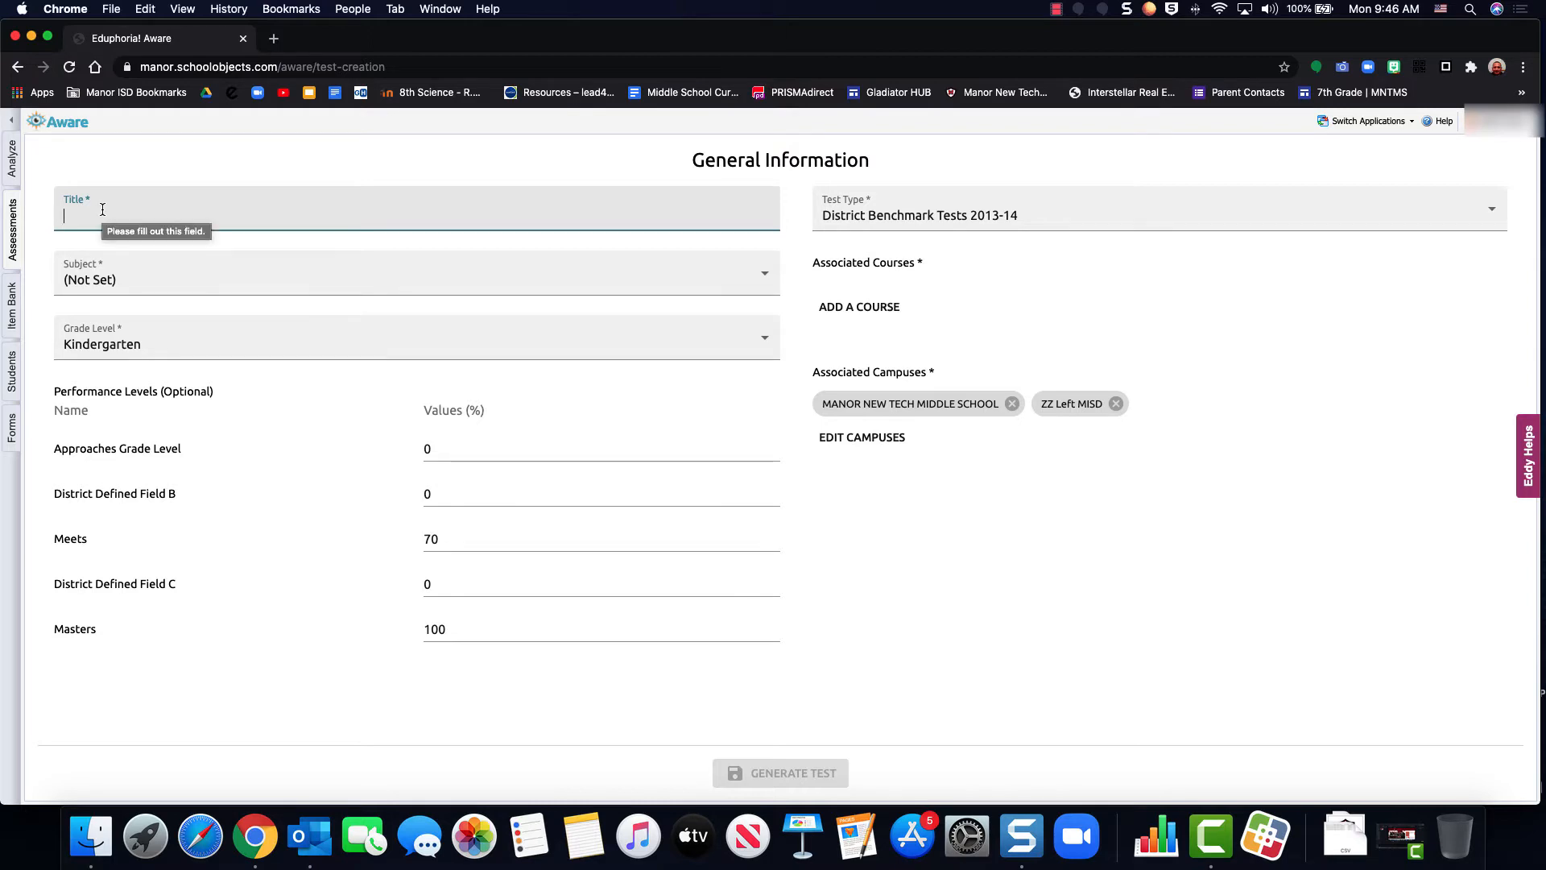
text(Romul)
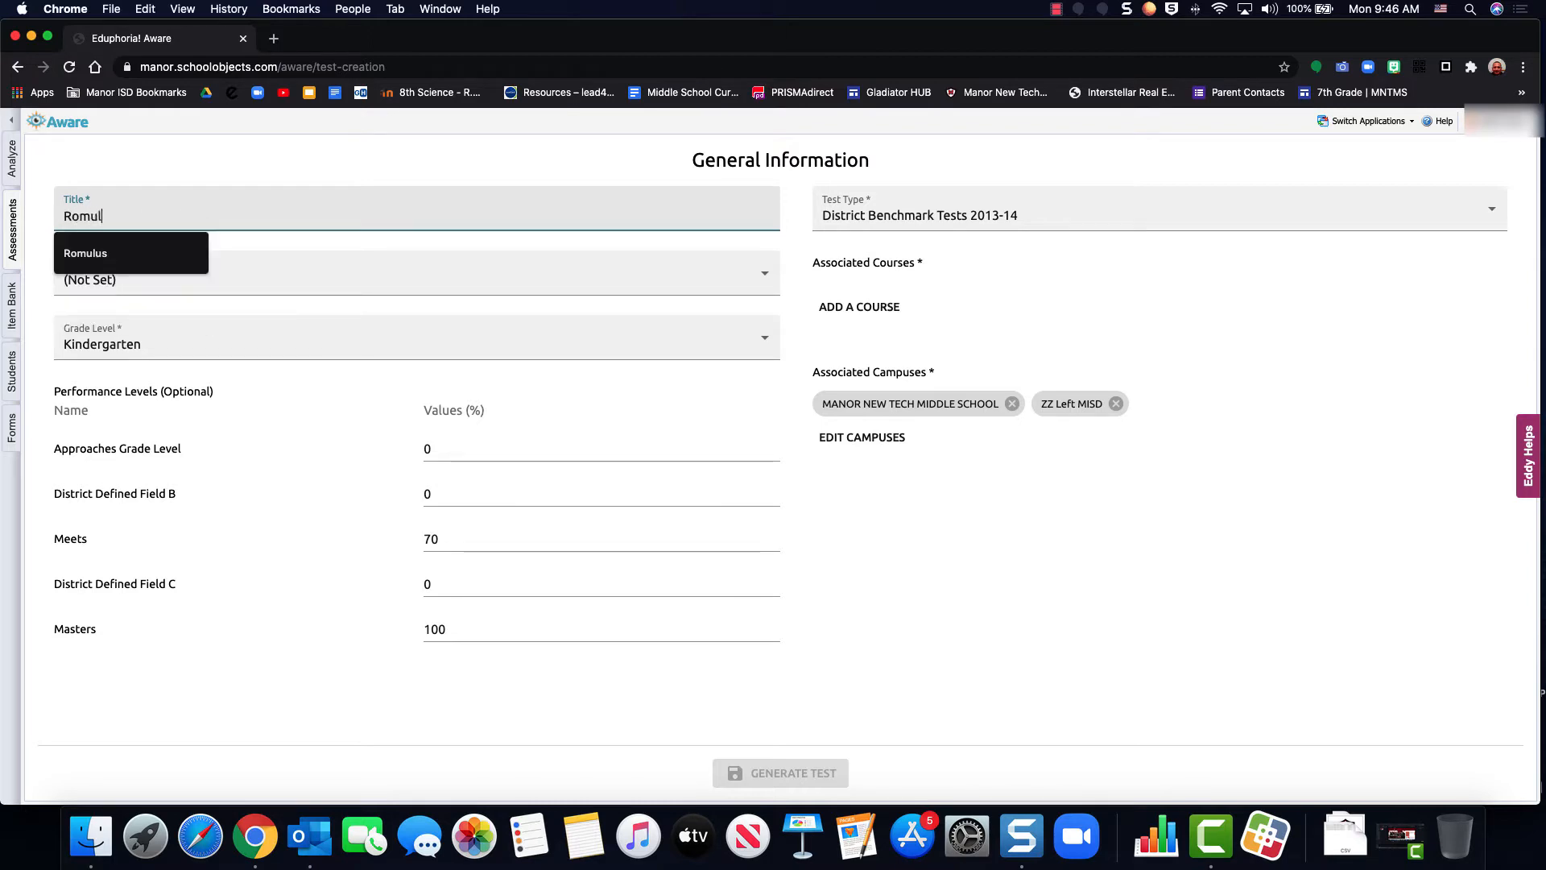
text(us II)
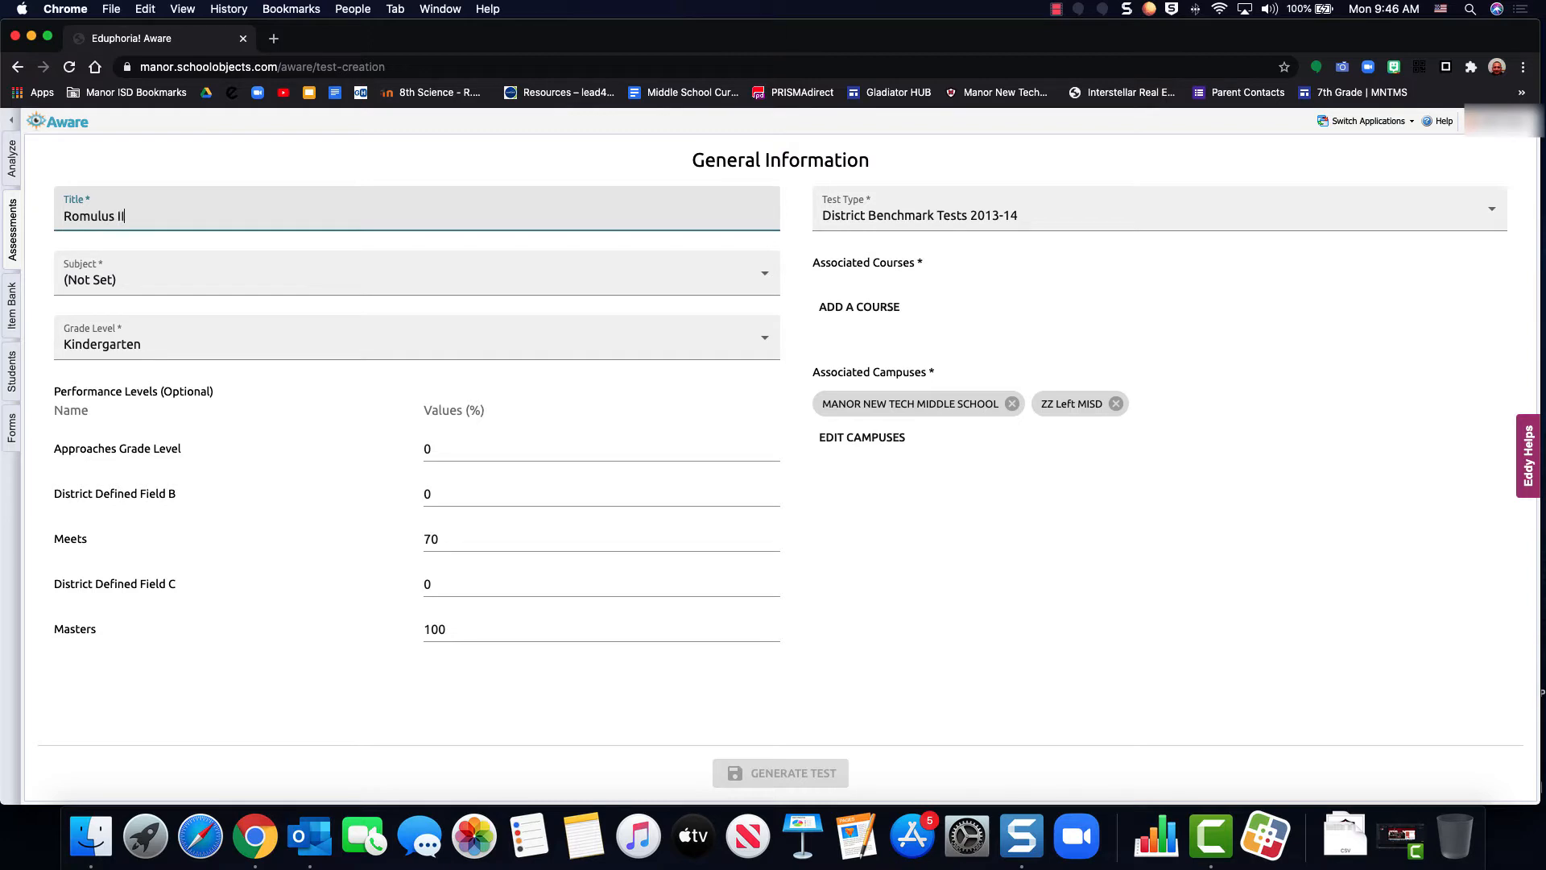
Set the test's subject to Science and its grade level to Seventh
click(114, 282)
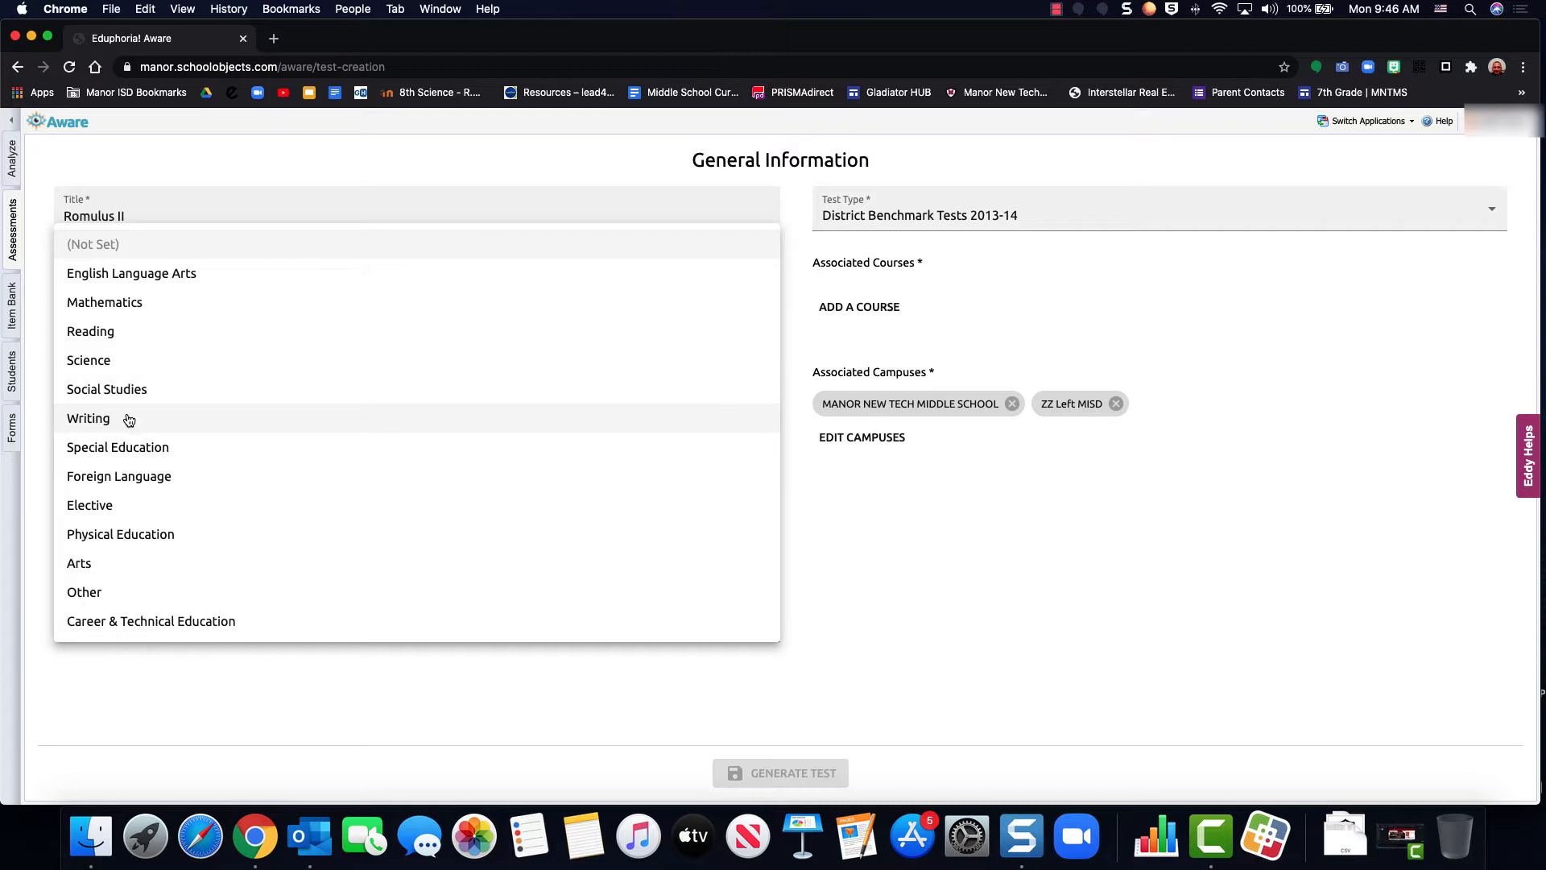
click(98, 361)
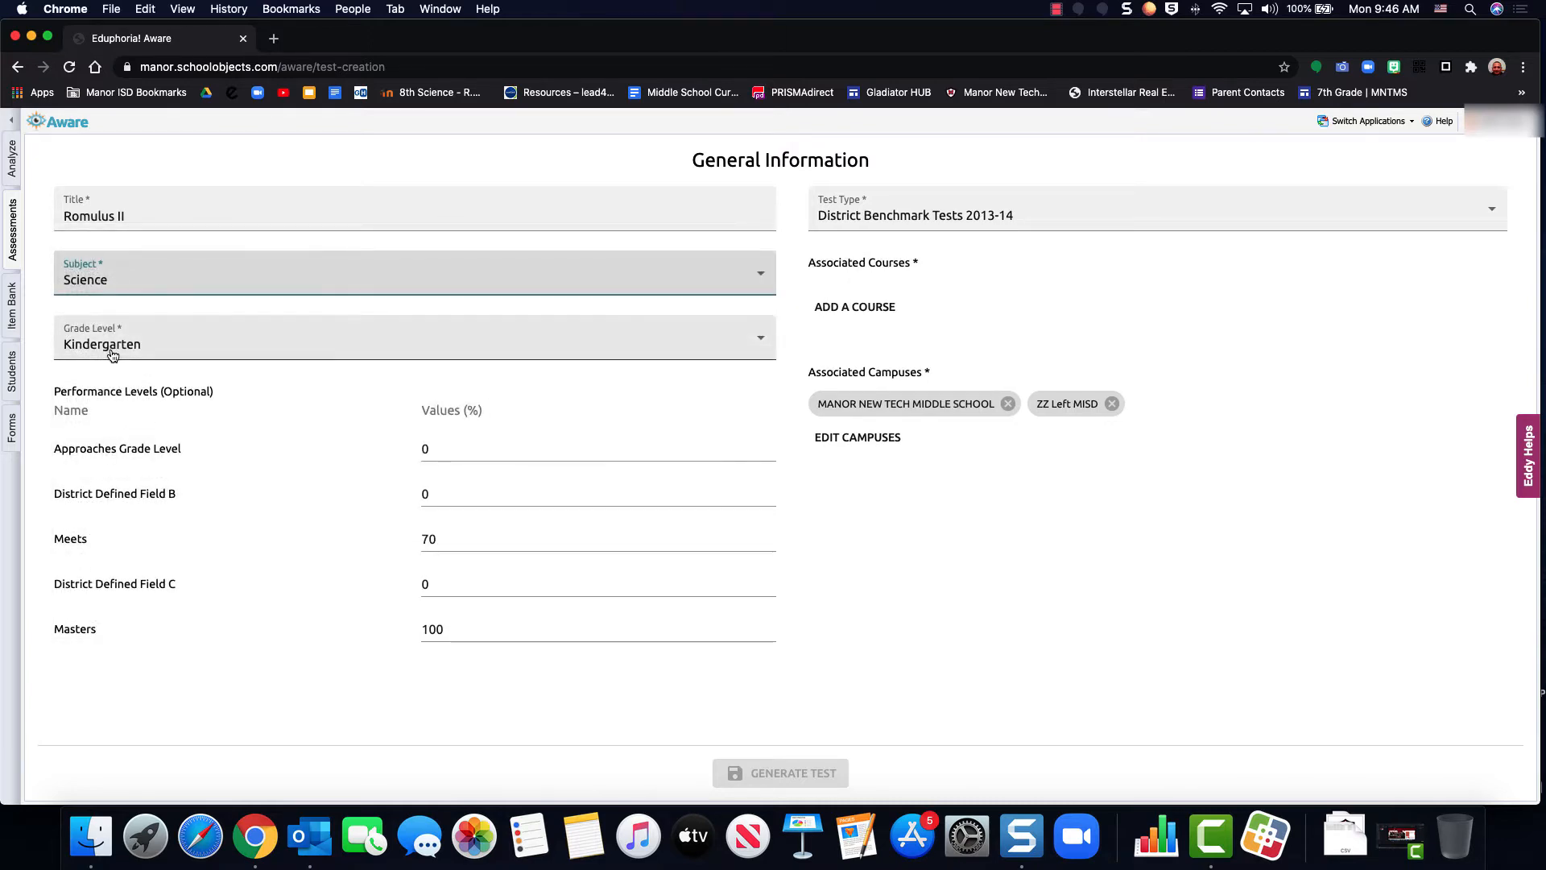
click(115, 353)
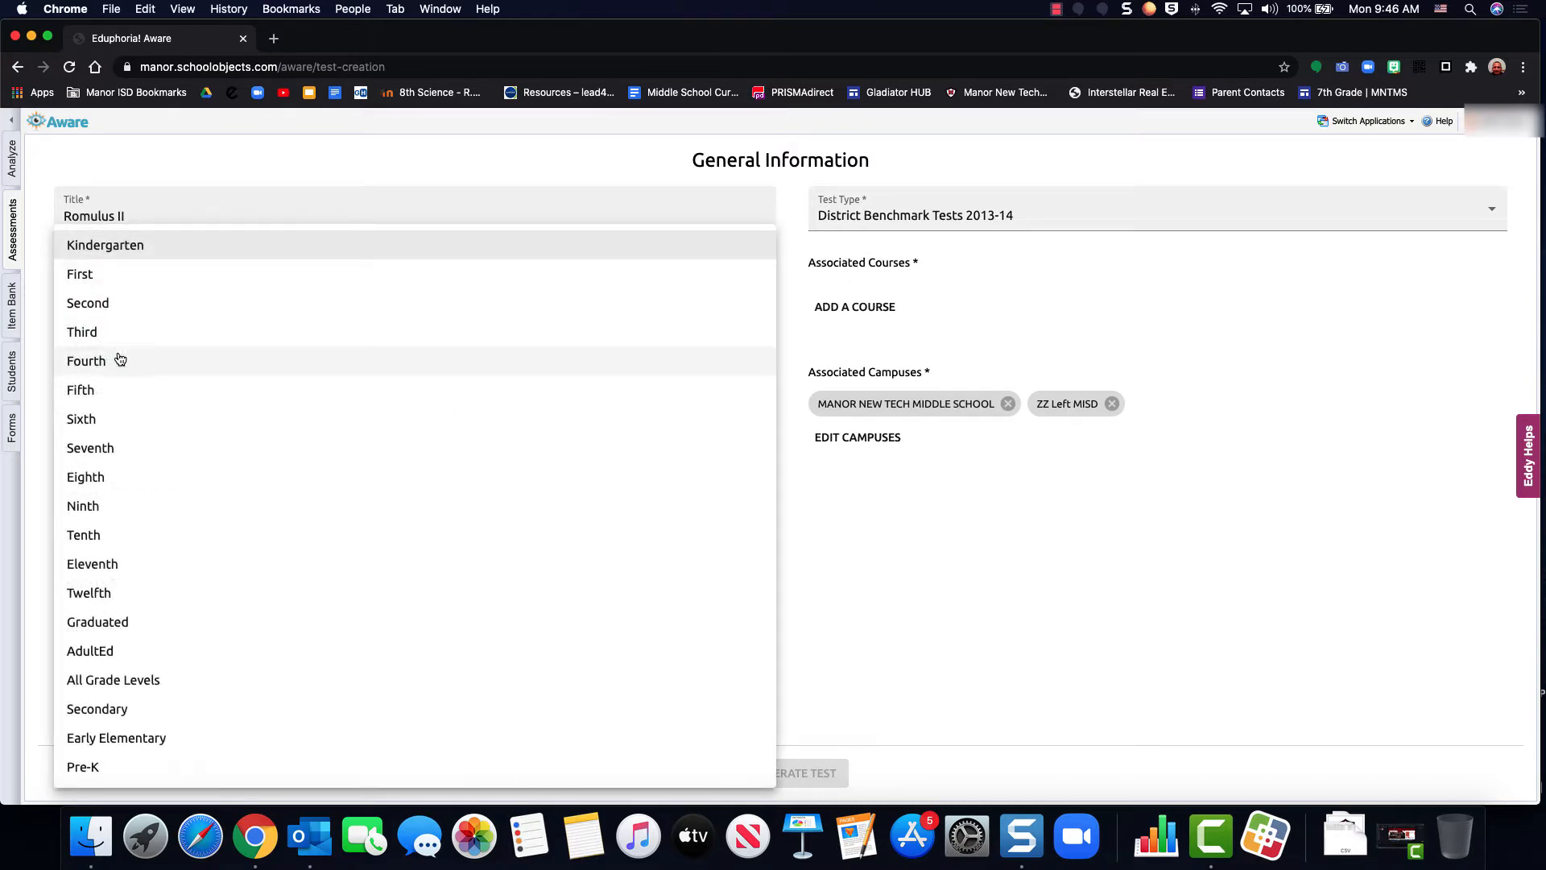
click(110, 448)
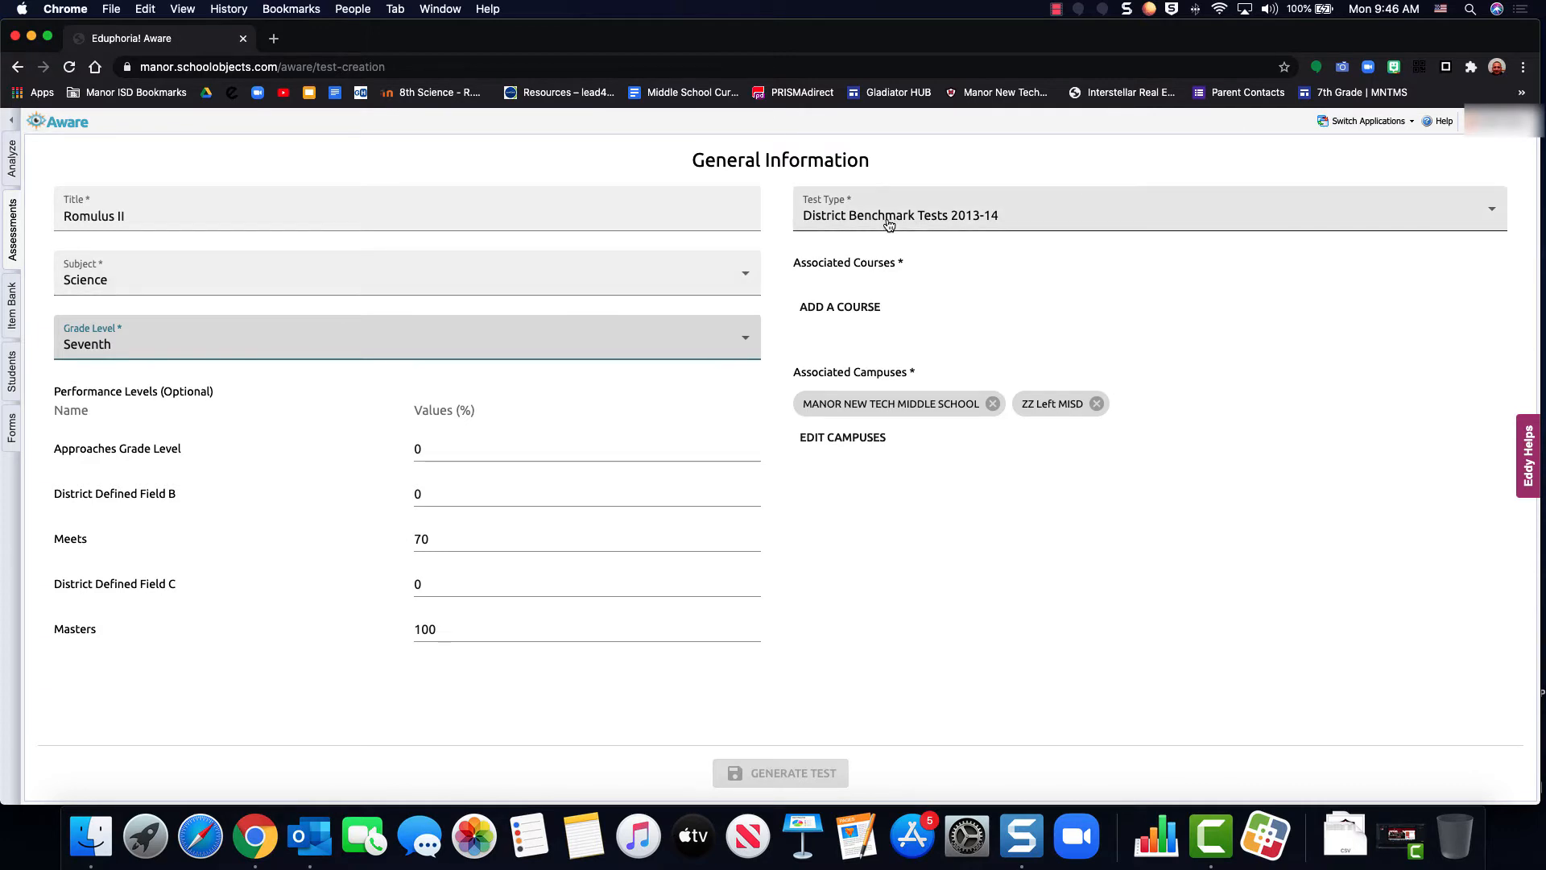
Look through the available test types and set the test type to Teacher Test
click(1160, 216)
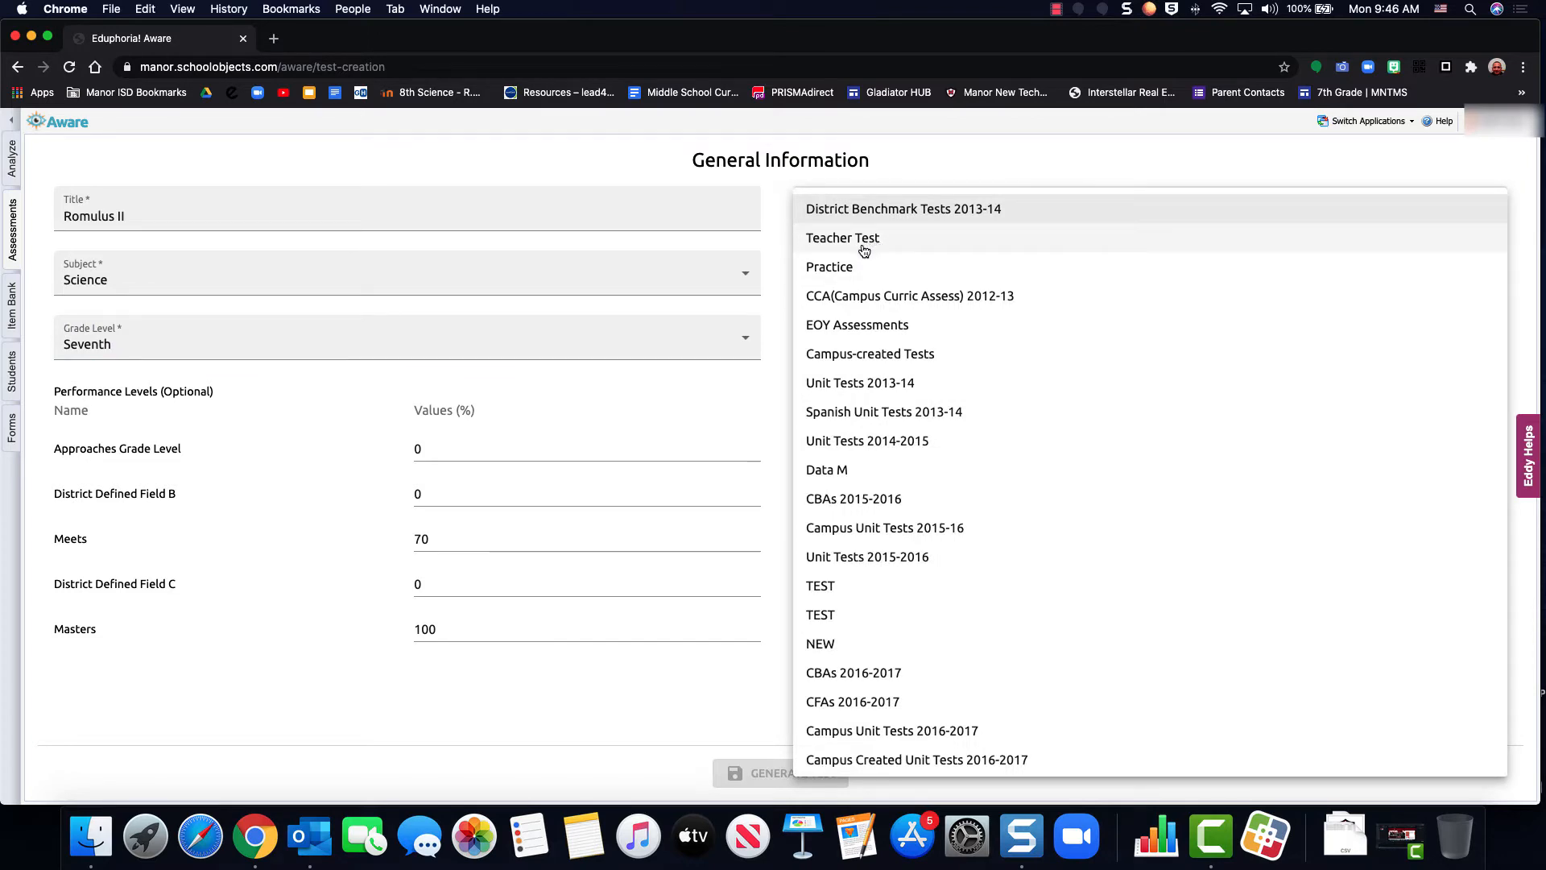
scroll(865, 451, down, 1)
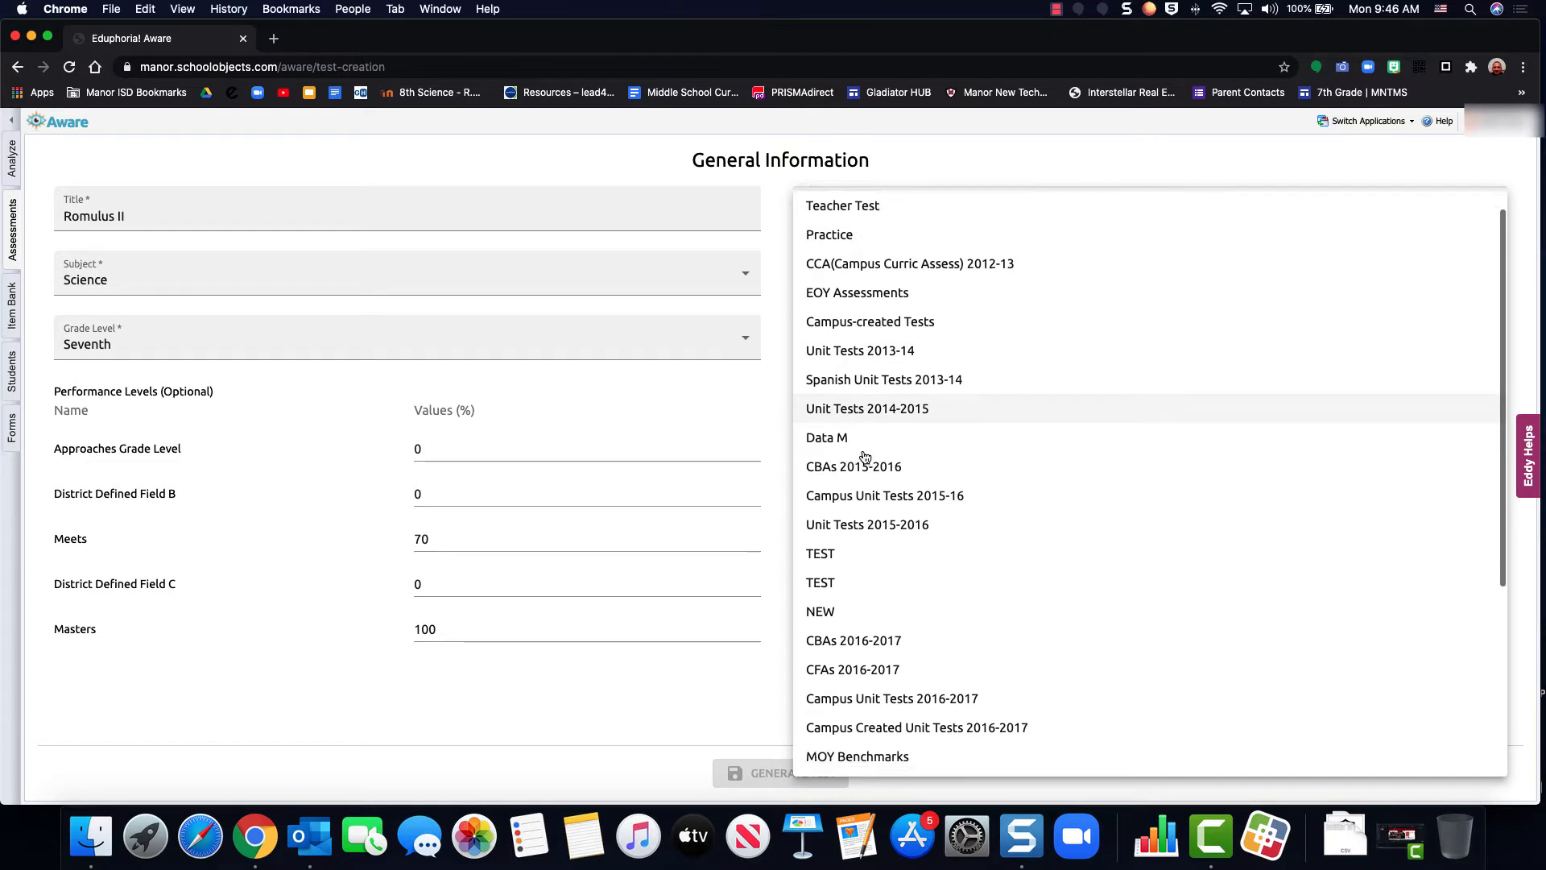
scroll(865, 456, down, 5)
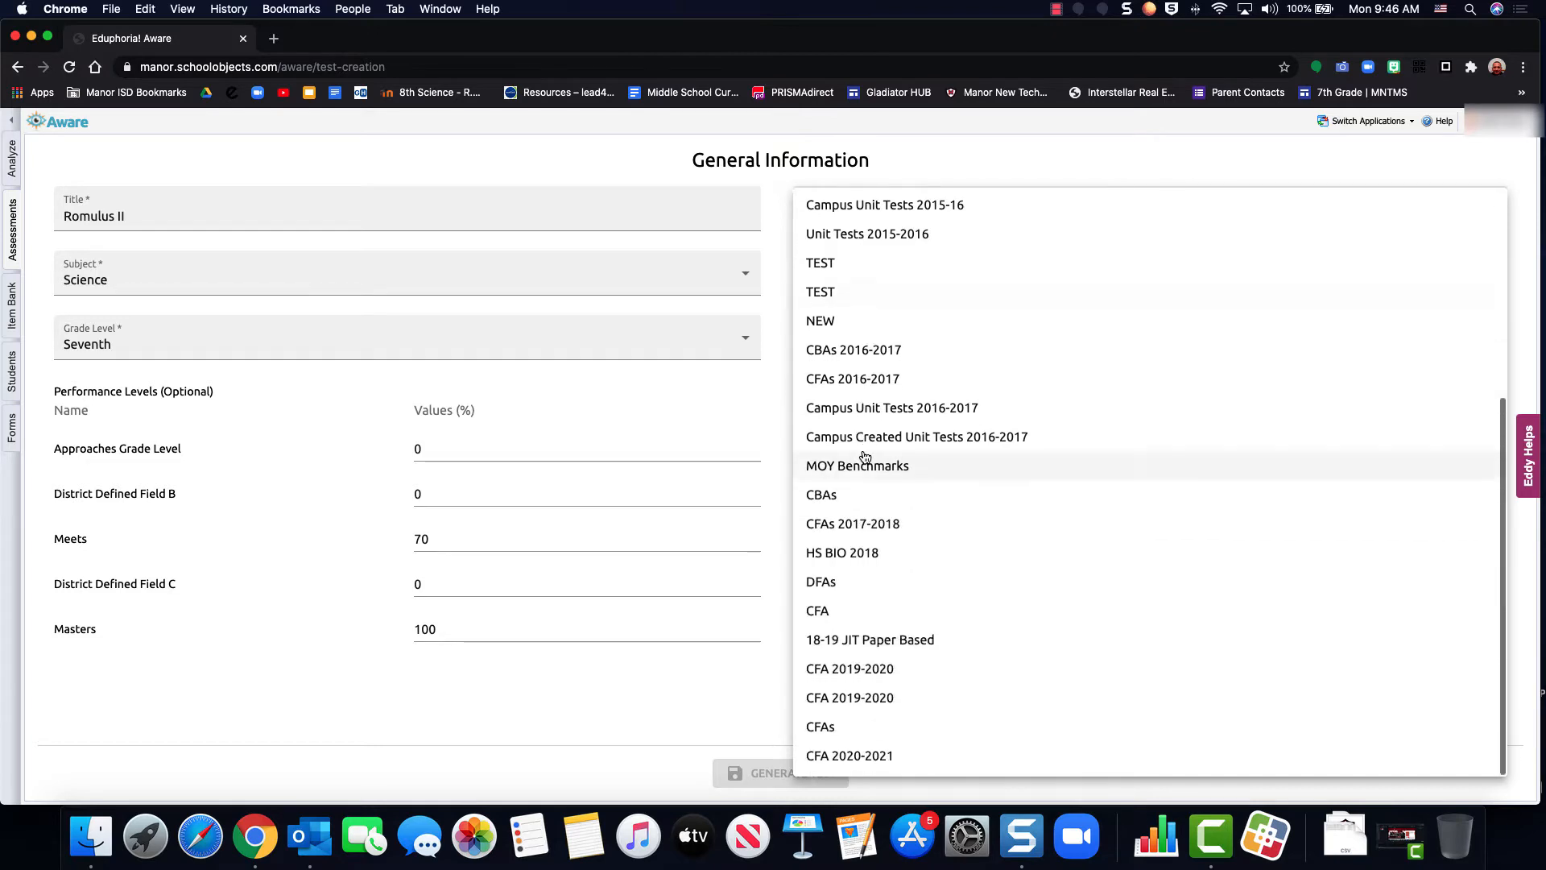
scroll(865, 457, up, 4)
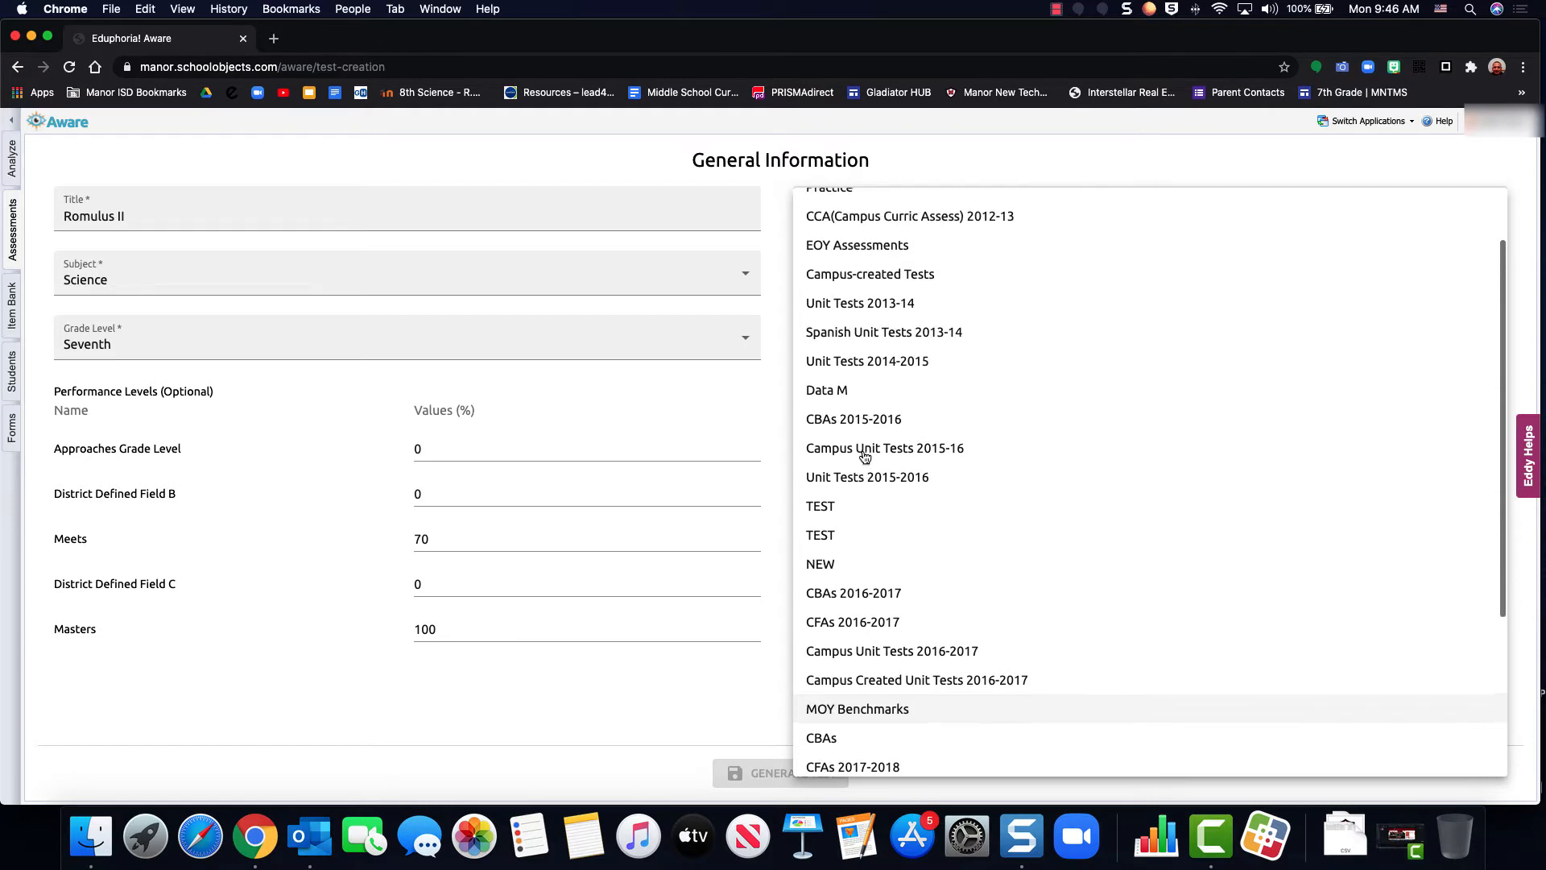
scroll(865, 456, up, 2)
click(837, 239)
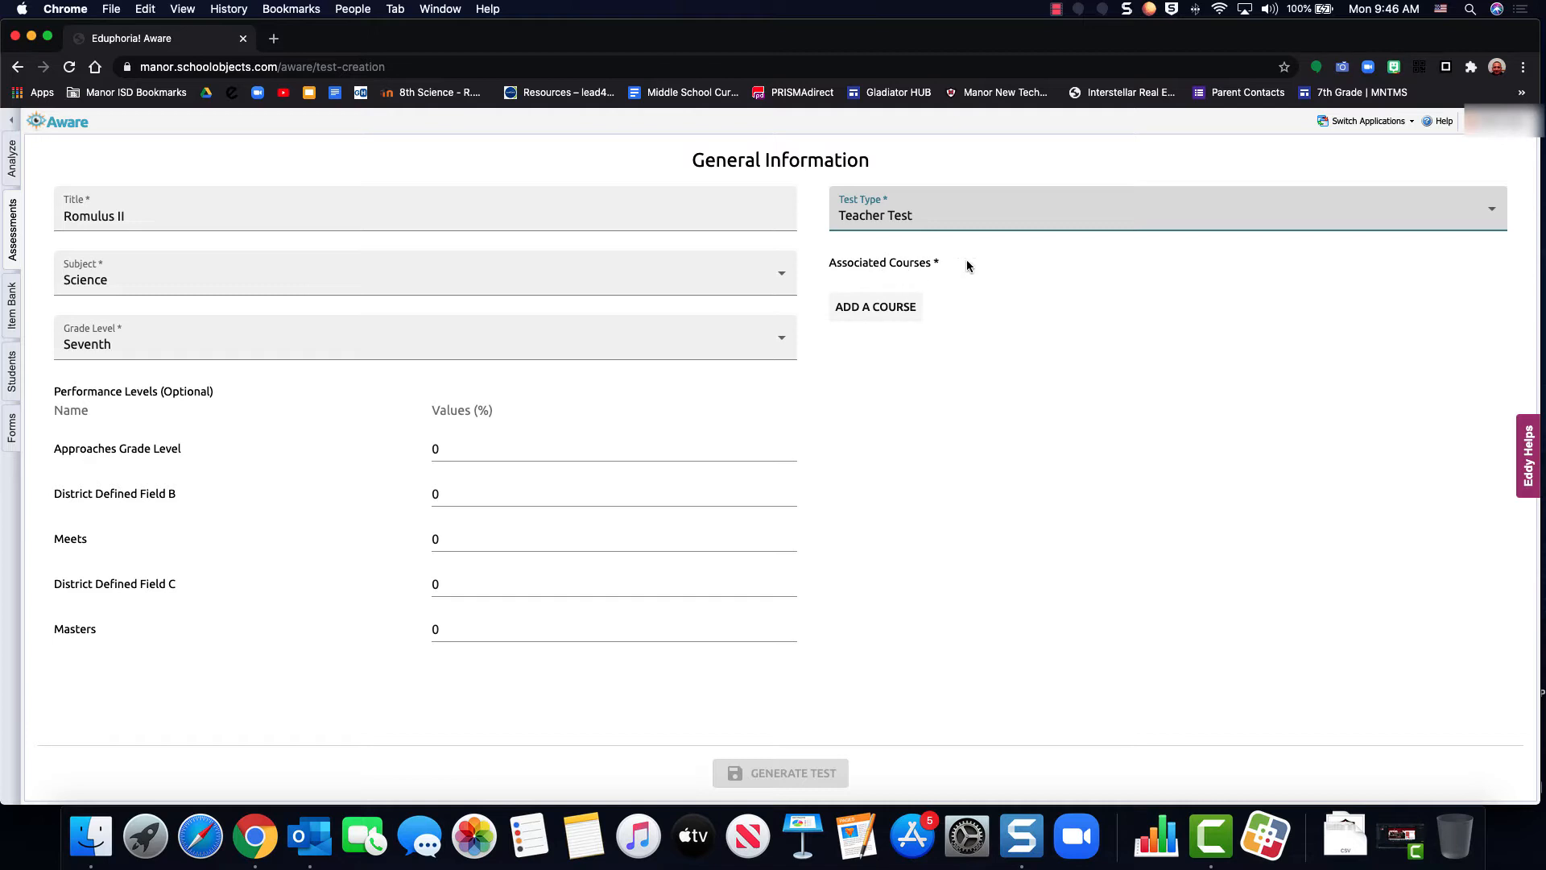
Associate the test with the middle school course Science, Grade 7
click(866, 316)
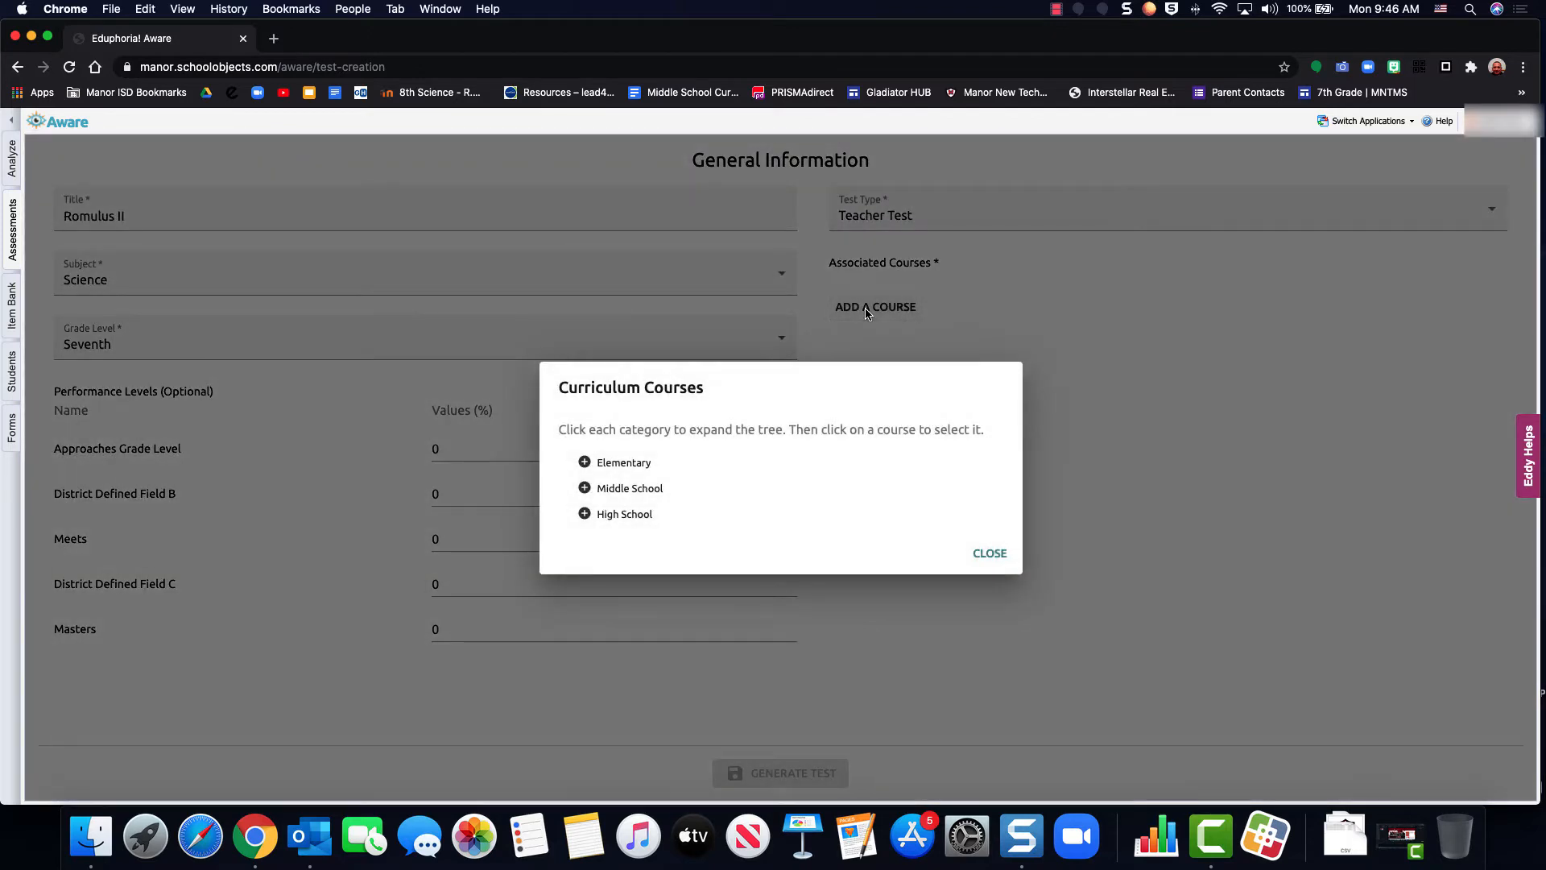
click(588, 491)
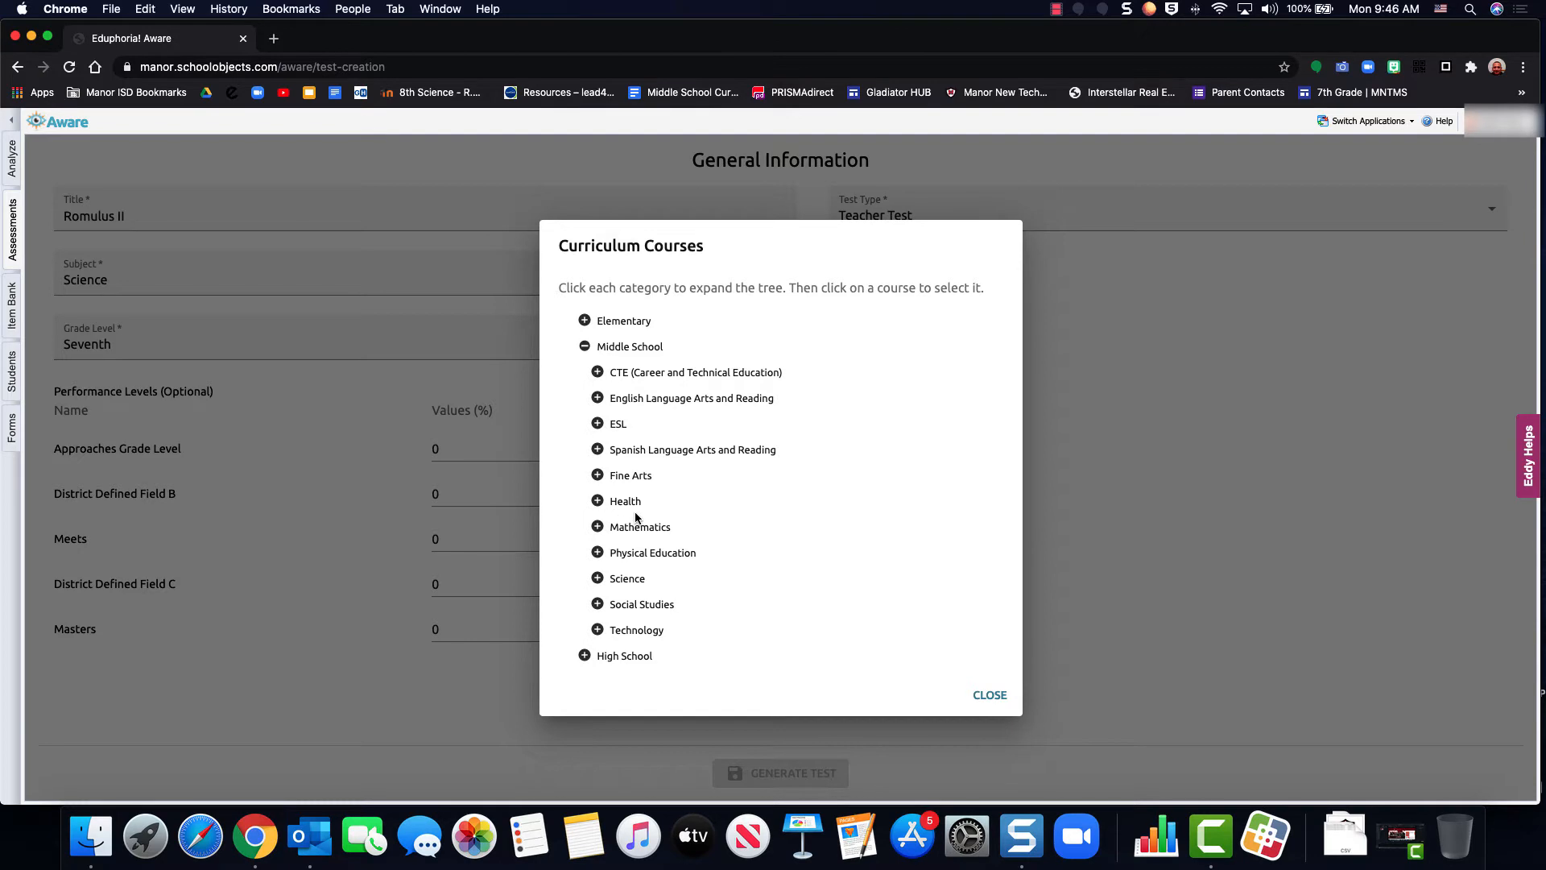
click(633, 582)
click(641, 590)
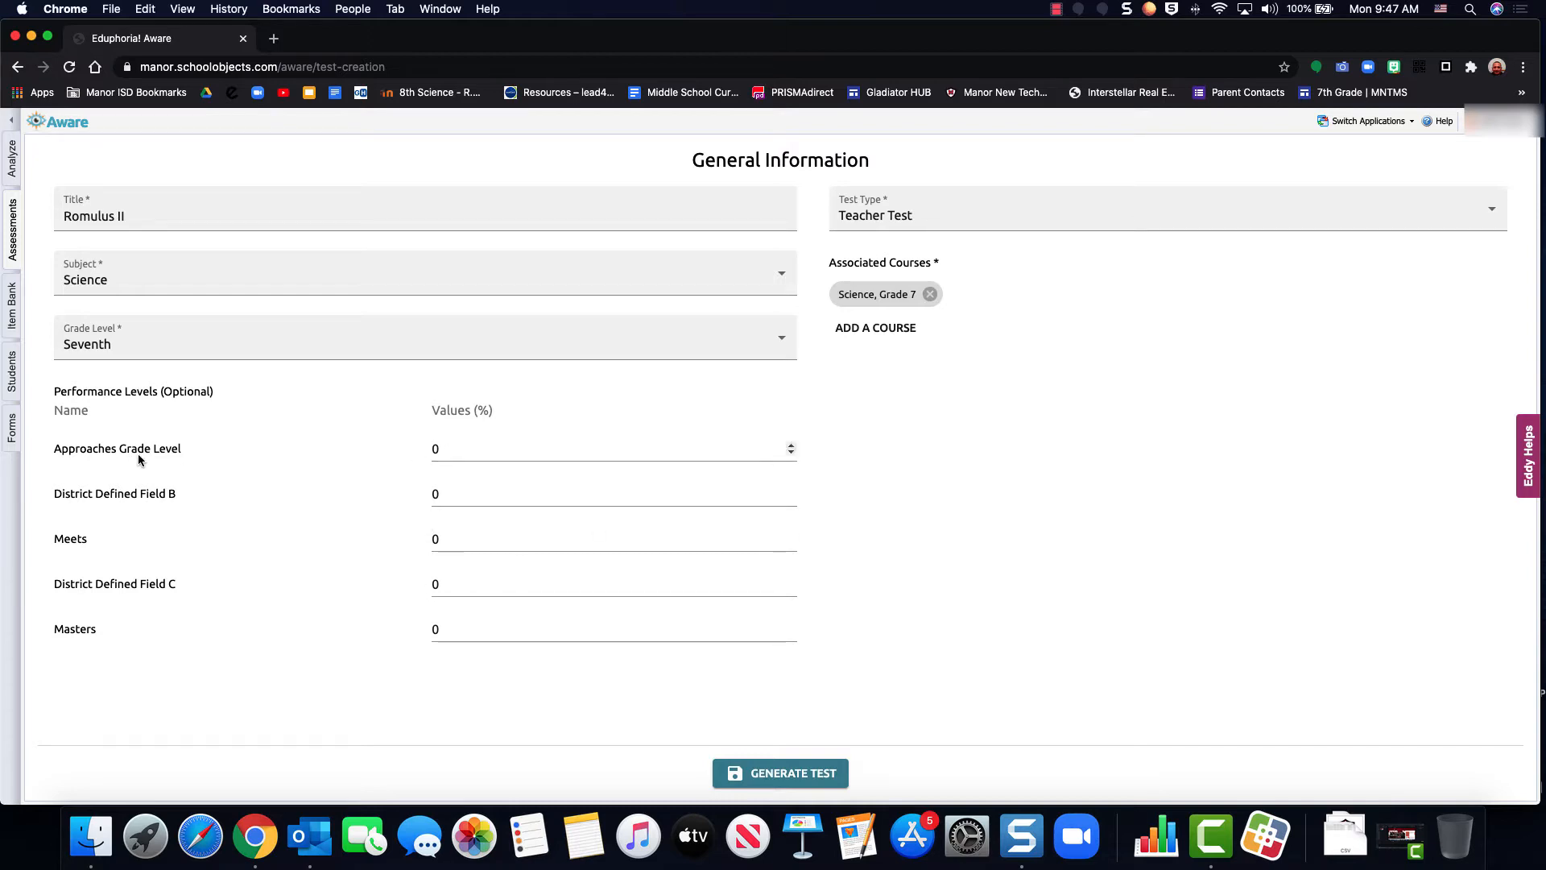
Set the Meets performance level to 70 and Masters to 100, and generate the test
click(472, 535)
double_click(475, 538)
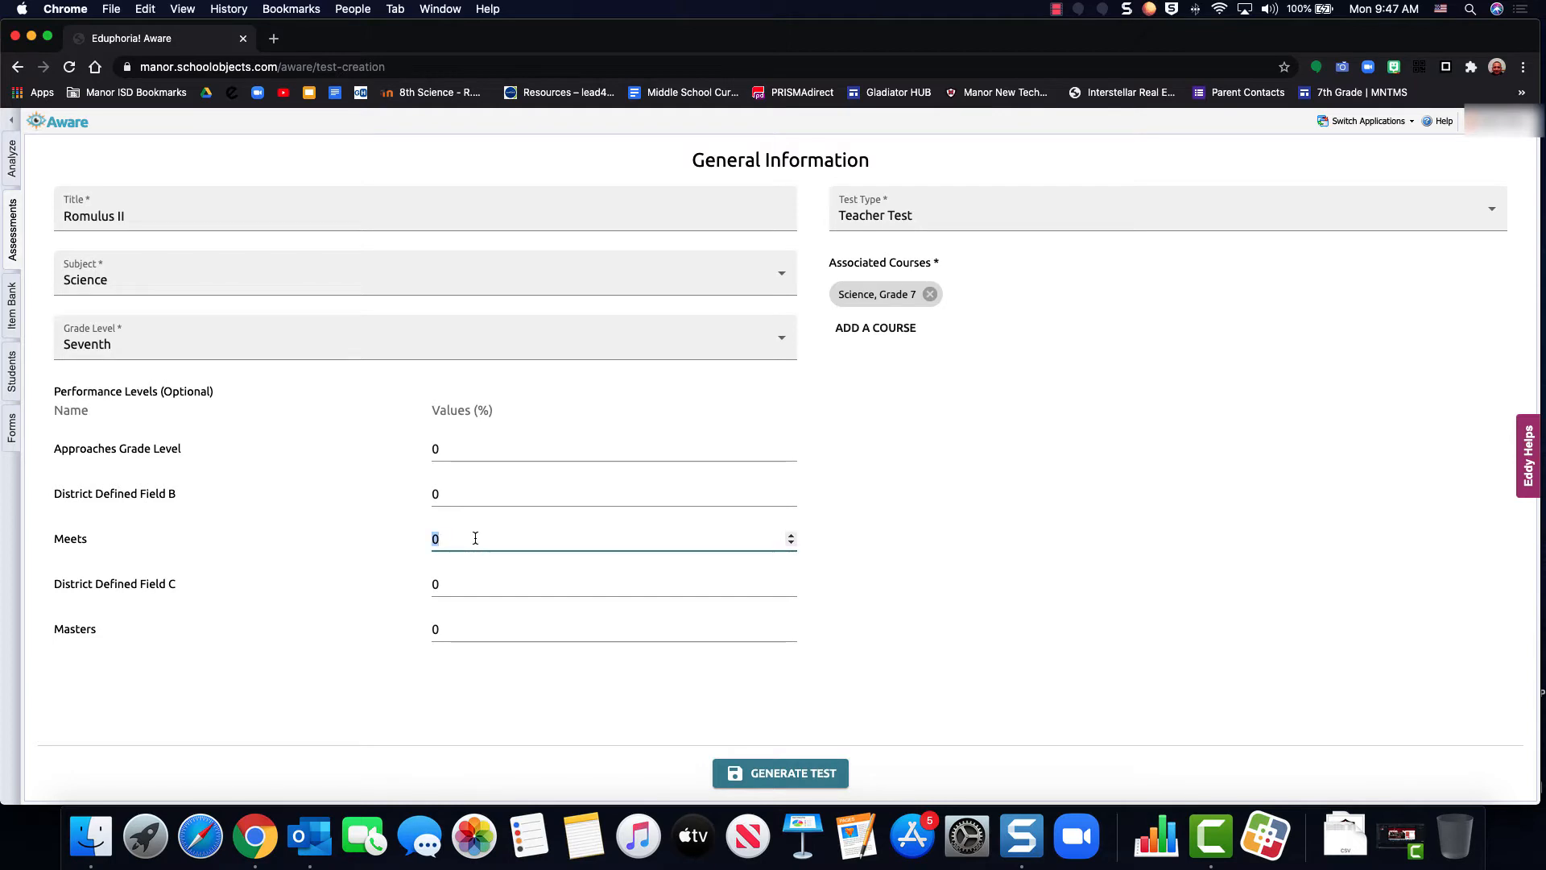
text(70)
click(458, 635)
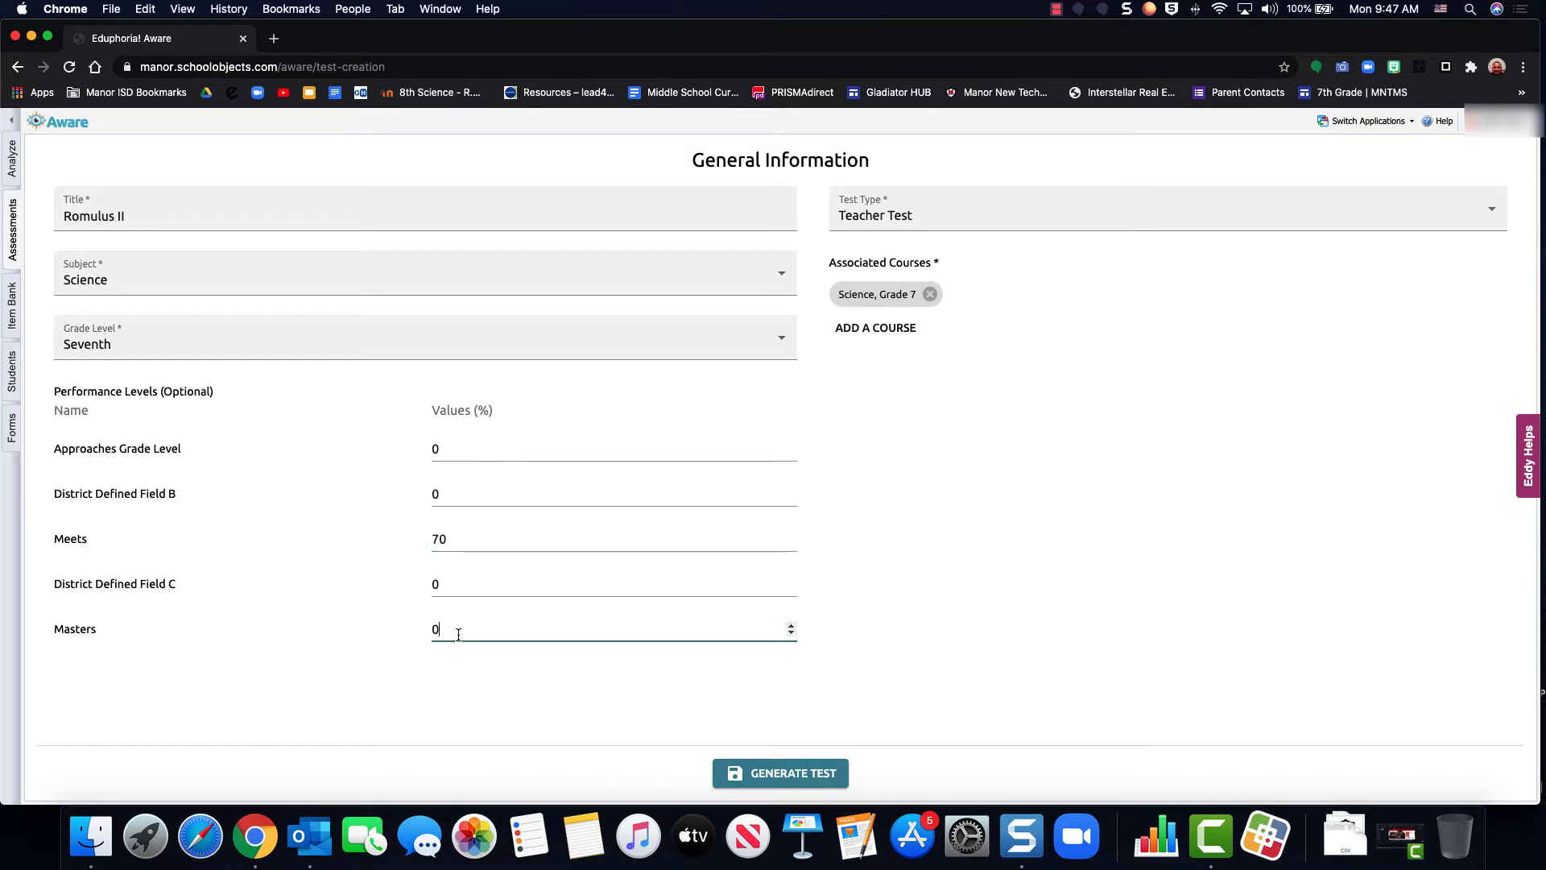
text(100)
click(772, 781)
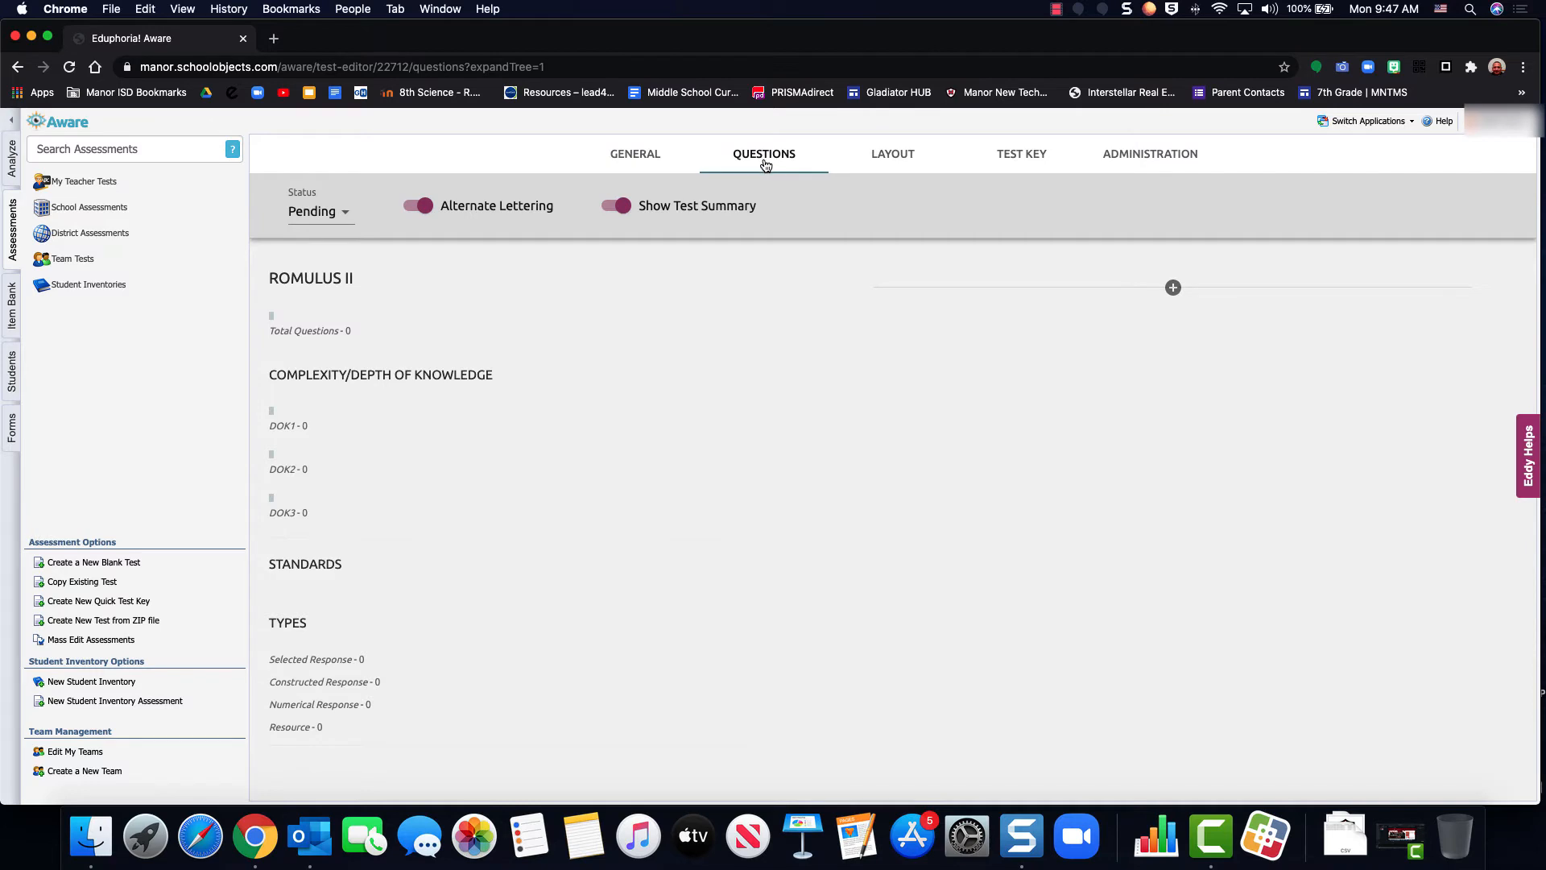
Add the course Science, Grade 6 to the associated courses in the test's general settings
click(636, 160)
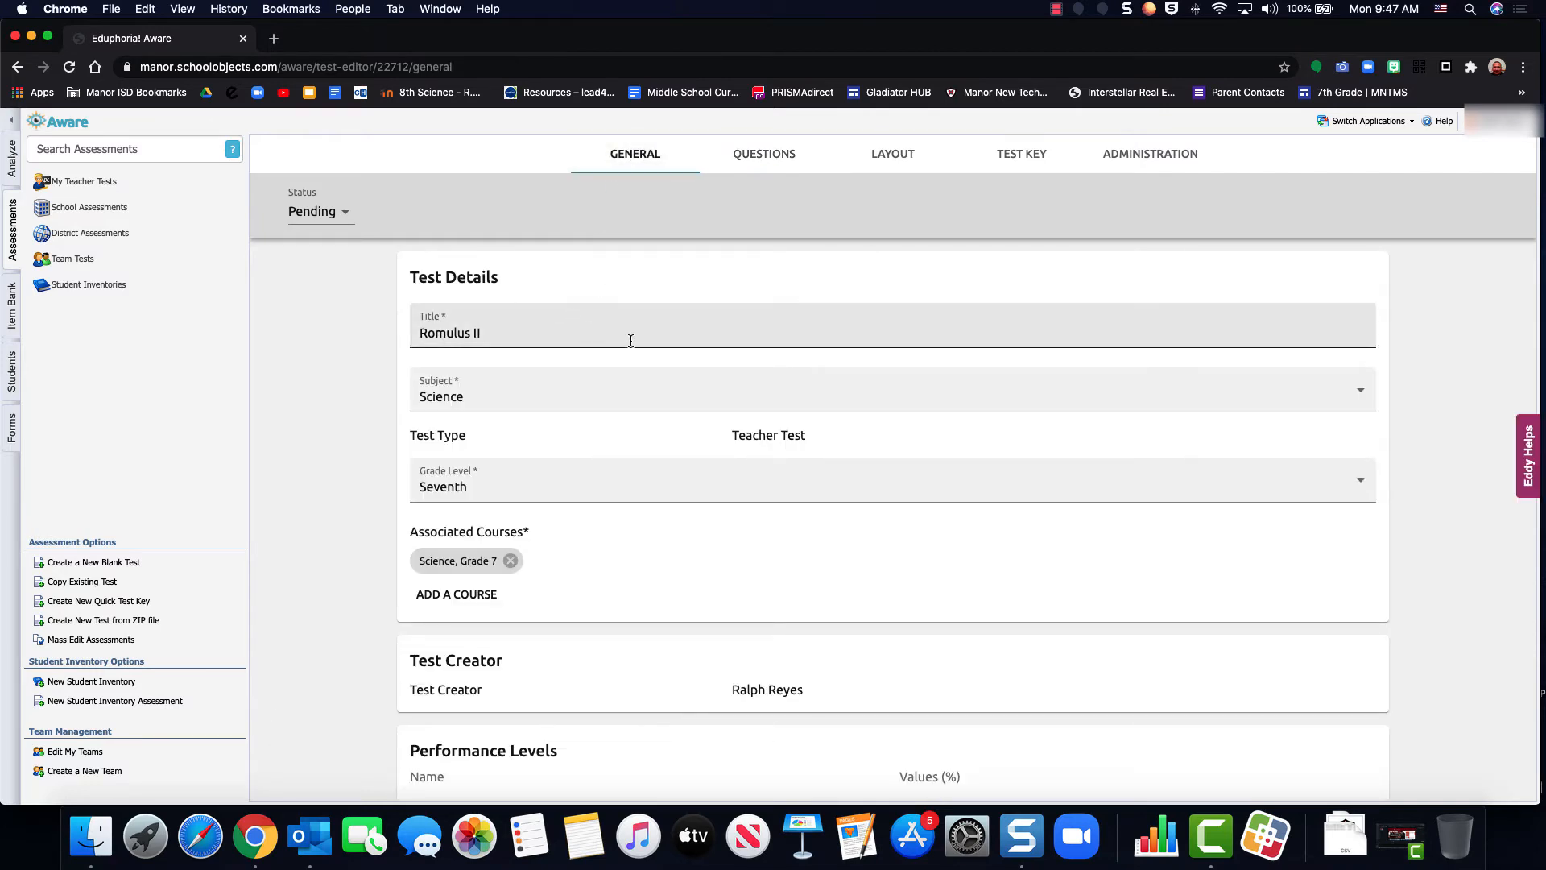
scroll(630, 340, down, 3)
scroll(629, 339, up, 3)
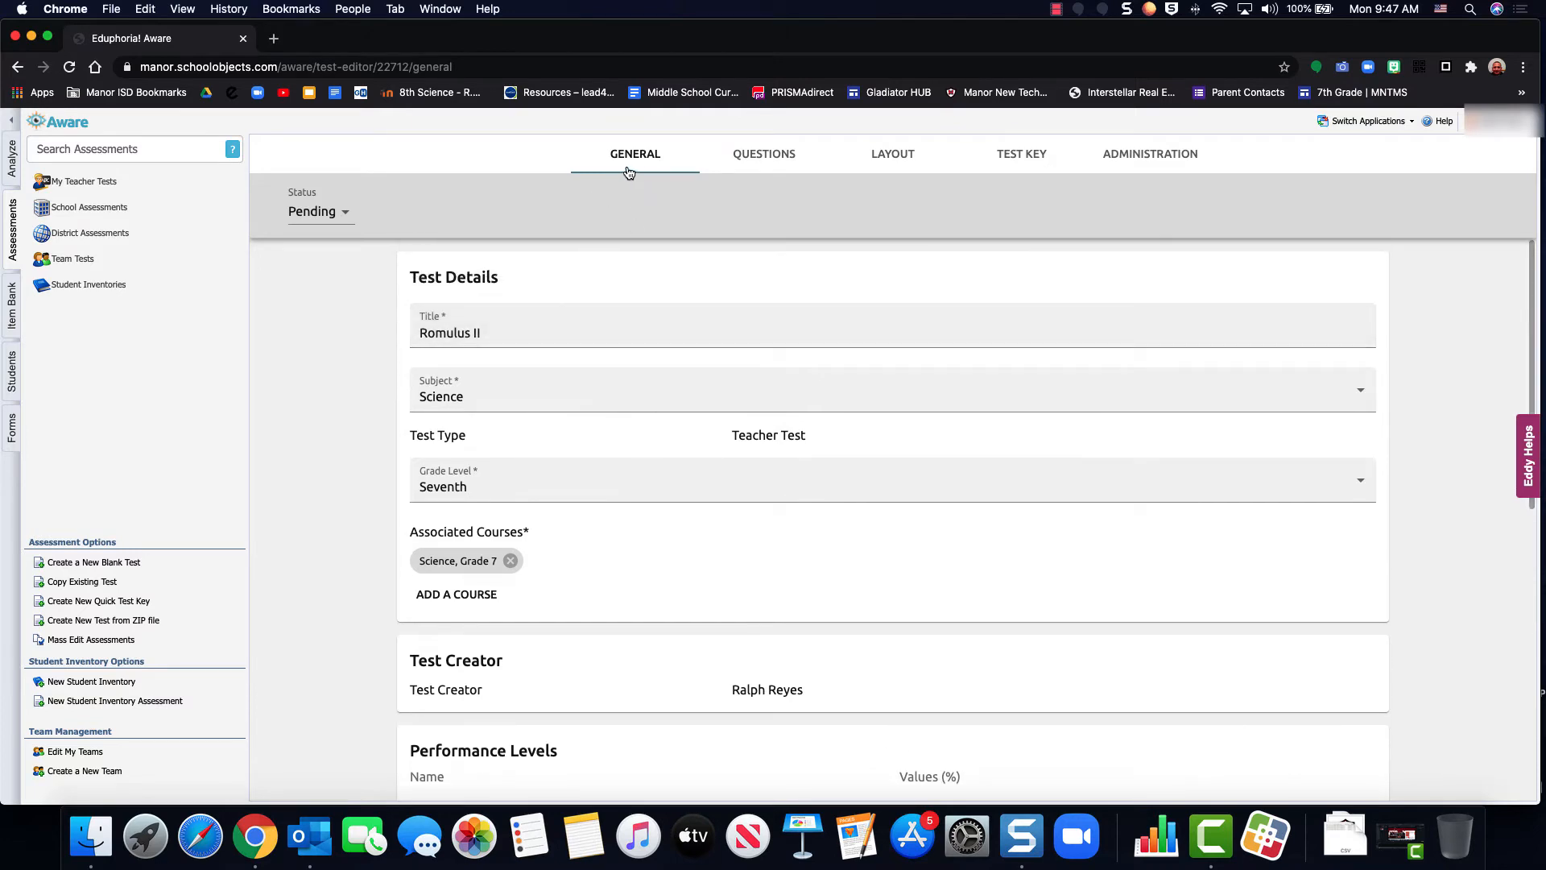
scroll(704, 362, down, 1)
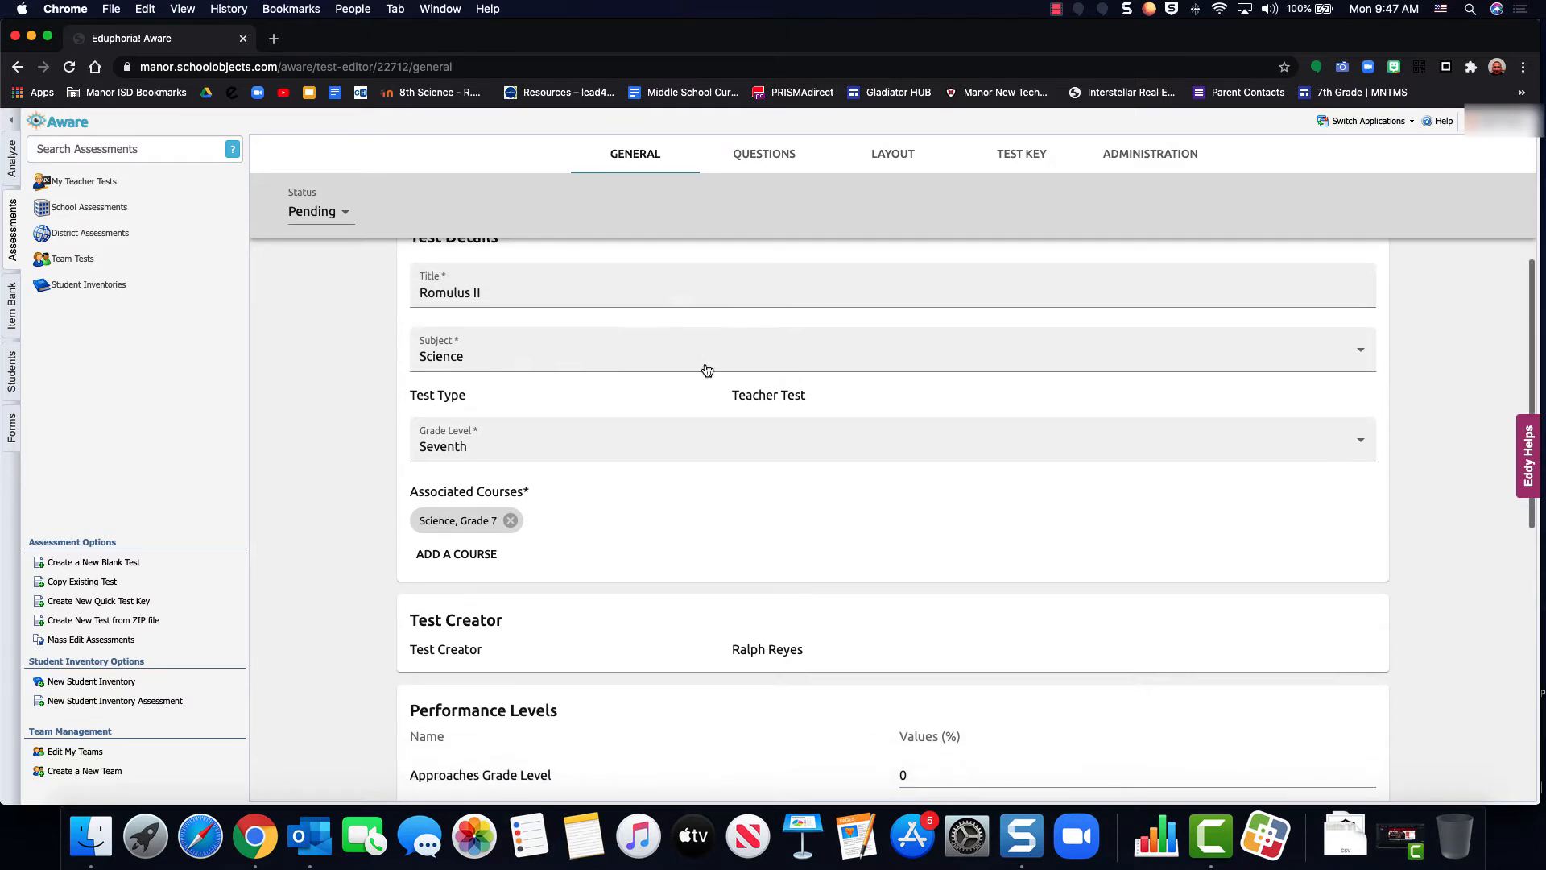
click(647, 302)
scroll(604, 358, down, 1)
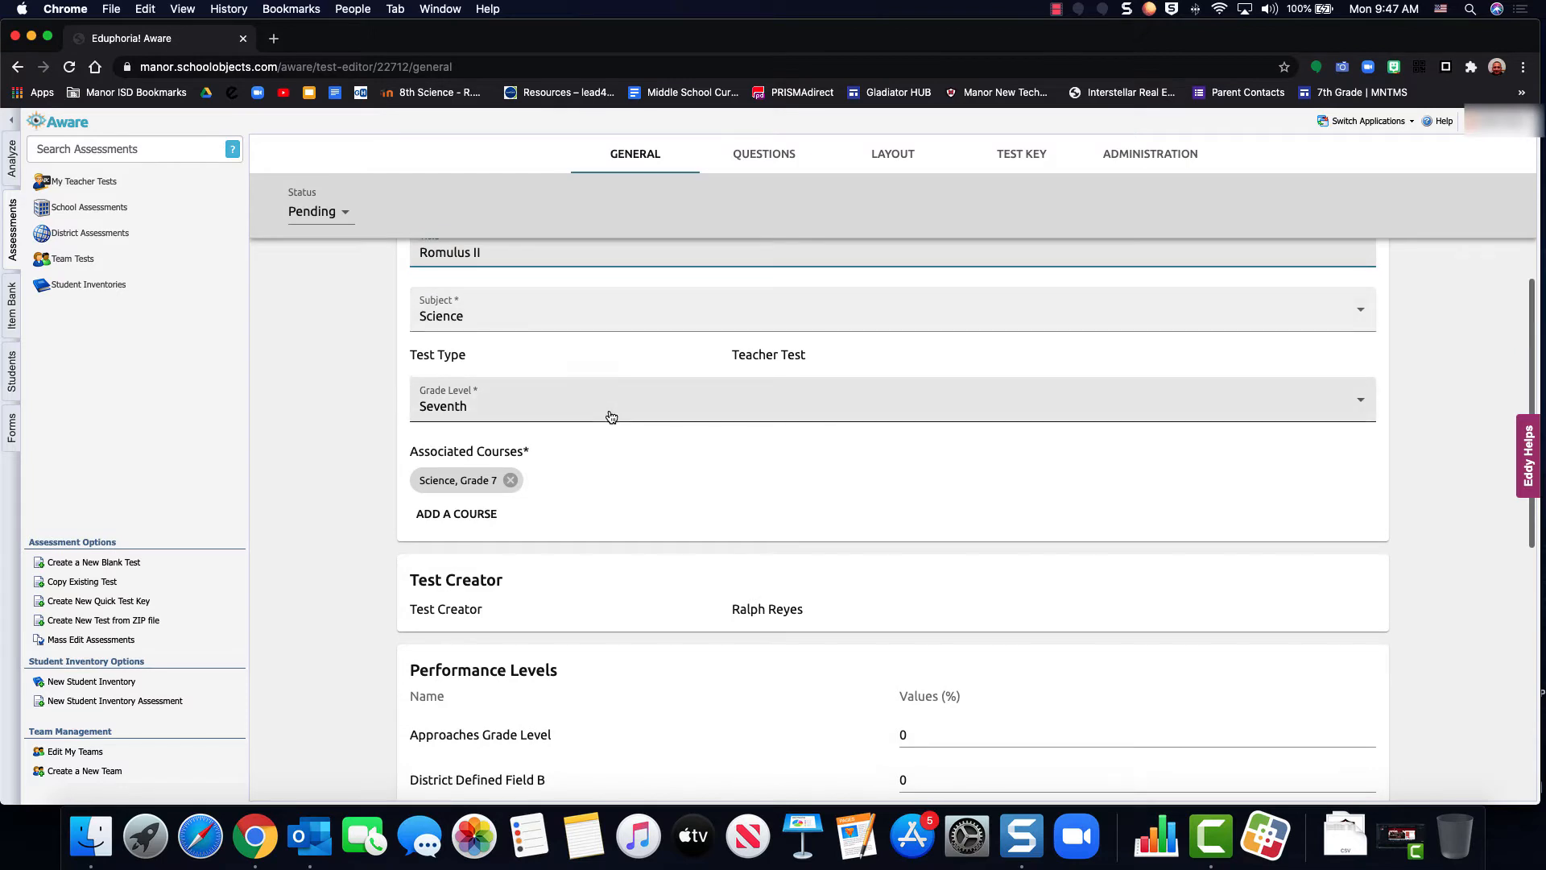
scroll(611, 417, down, 1)
click(505, 478)
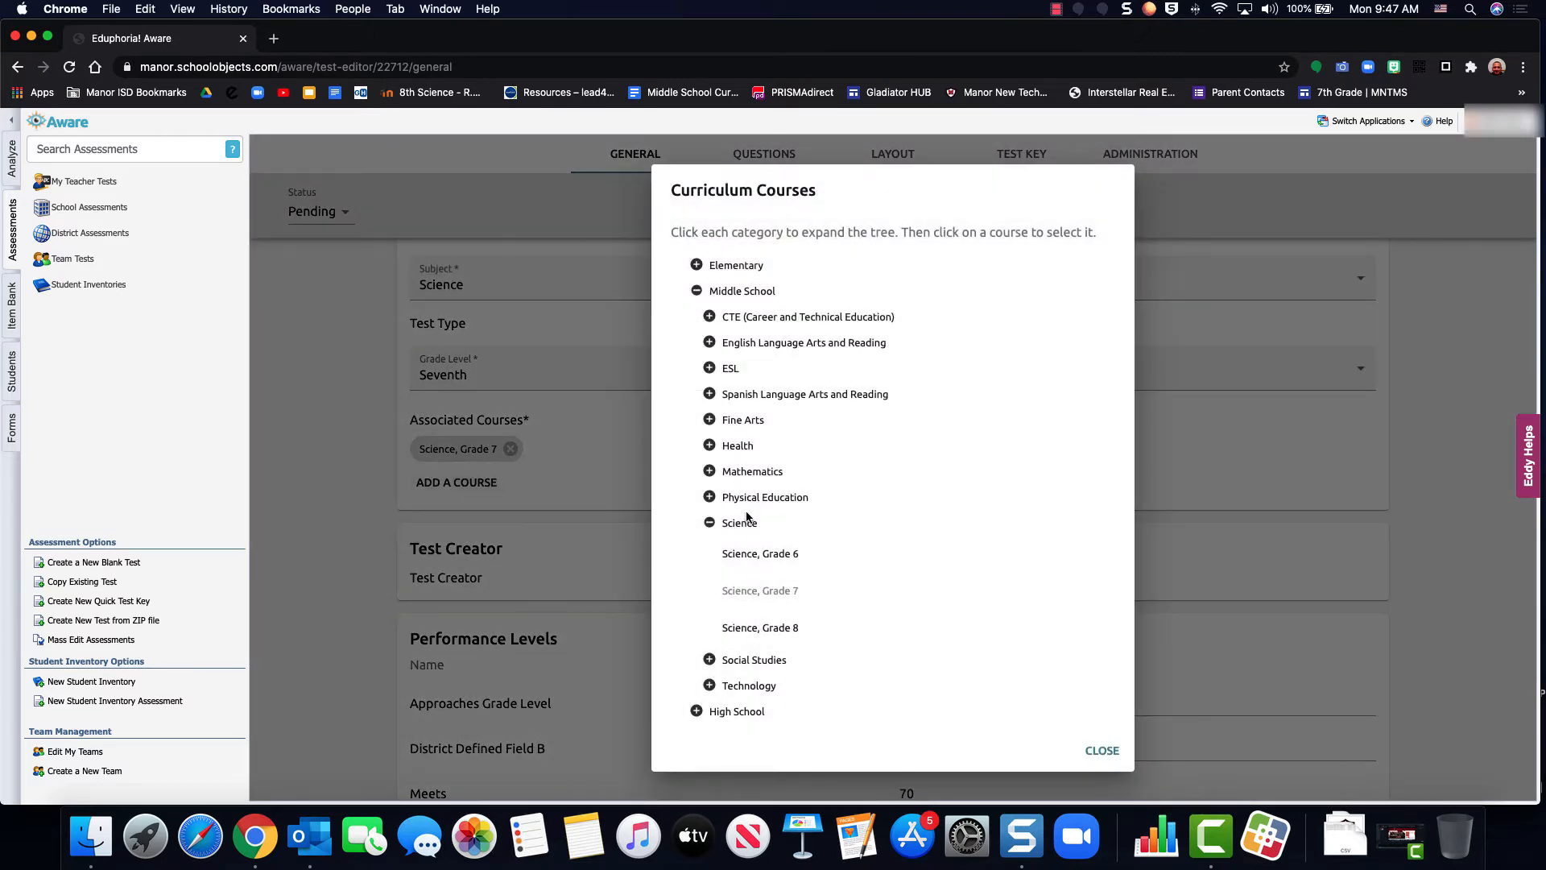
click(761, 556)
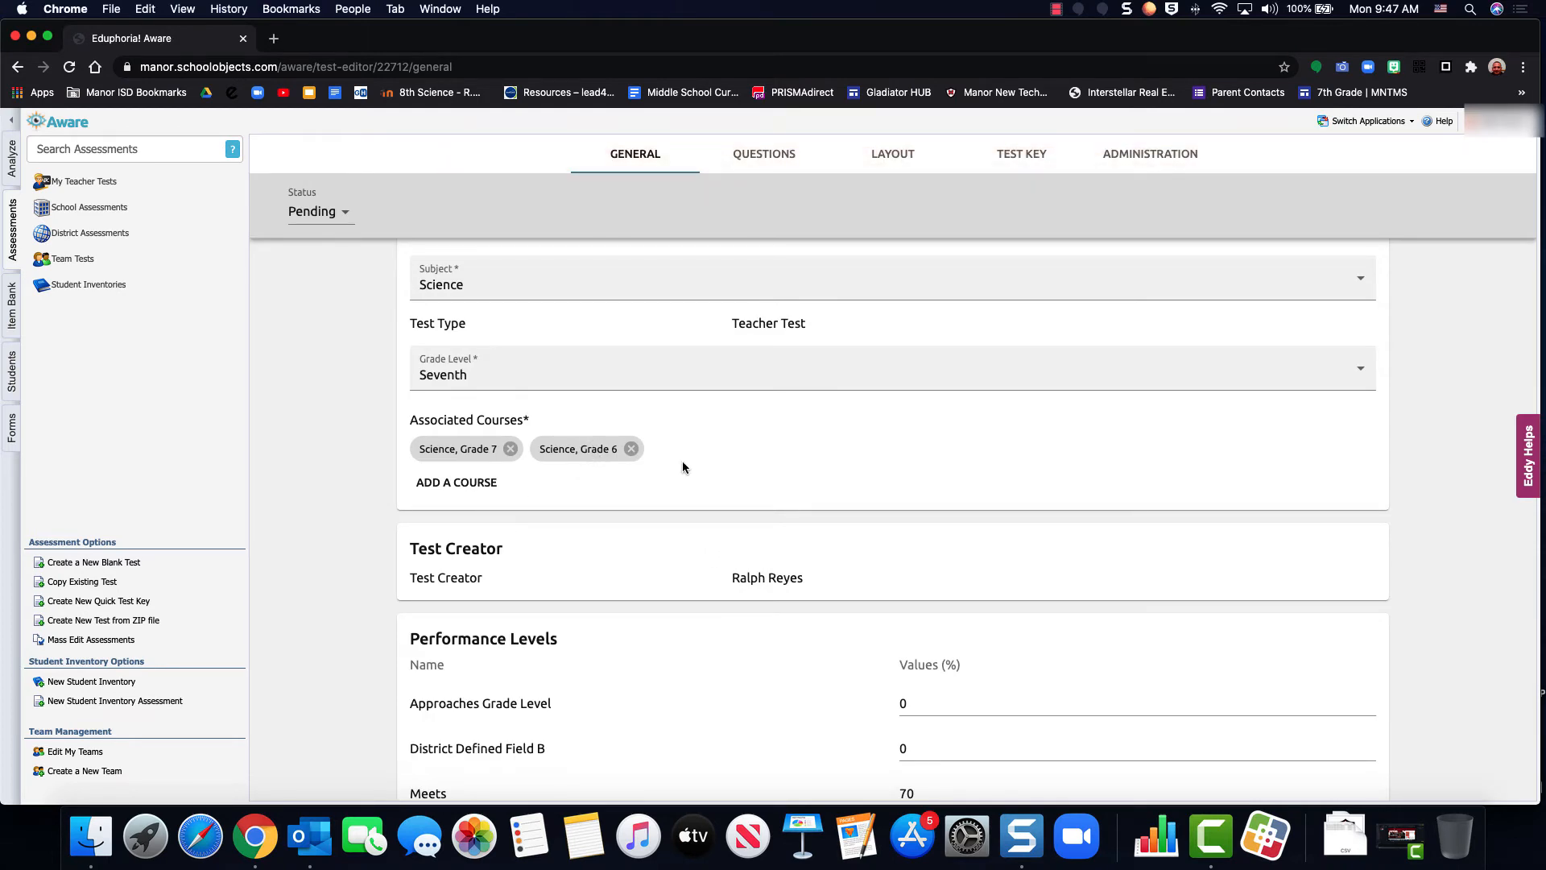
Examine the performance levels, the instructions field and the option for deleting the assessment in the general settings
scroll(693, 467, down, 2)
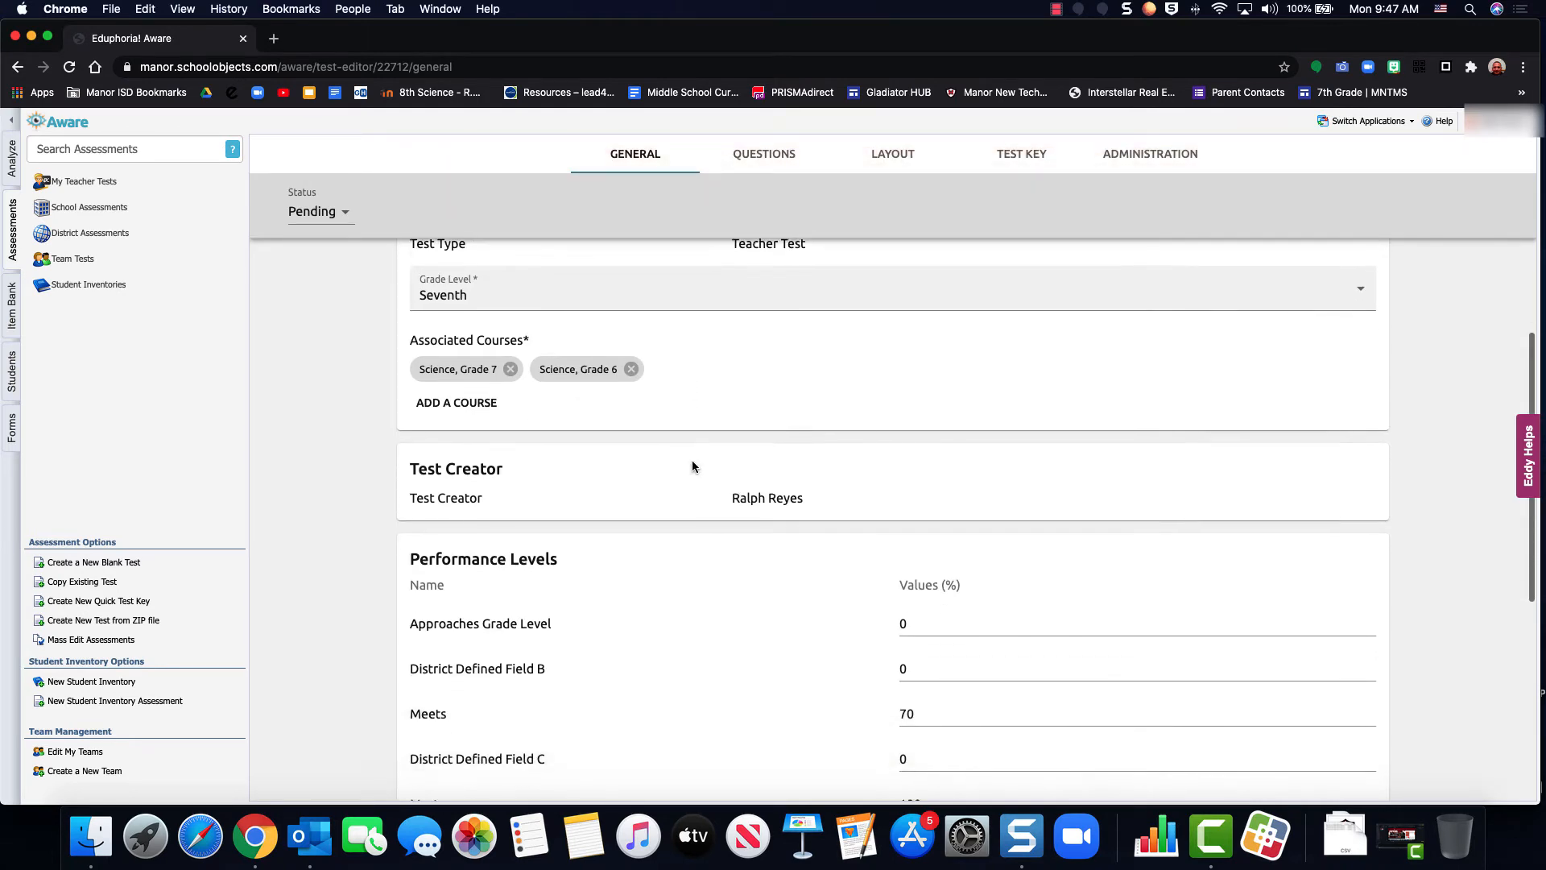
scroll(693, 467, down, 2)
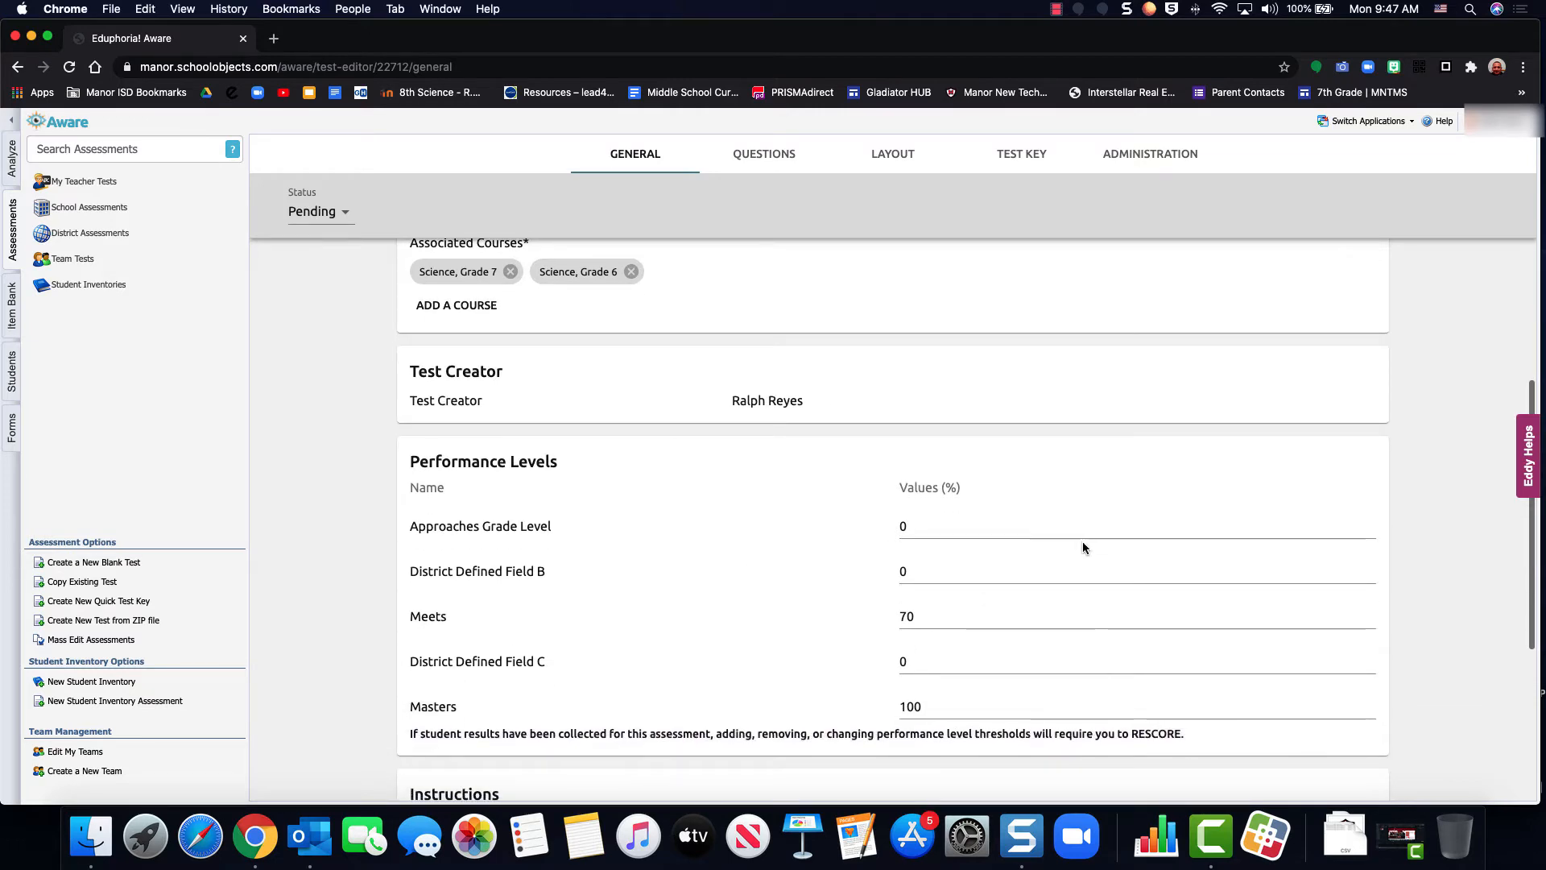
scroll(1082, 548, down, 5)
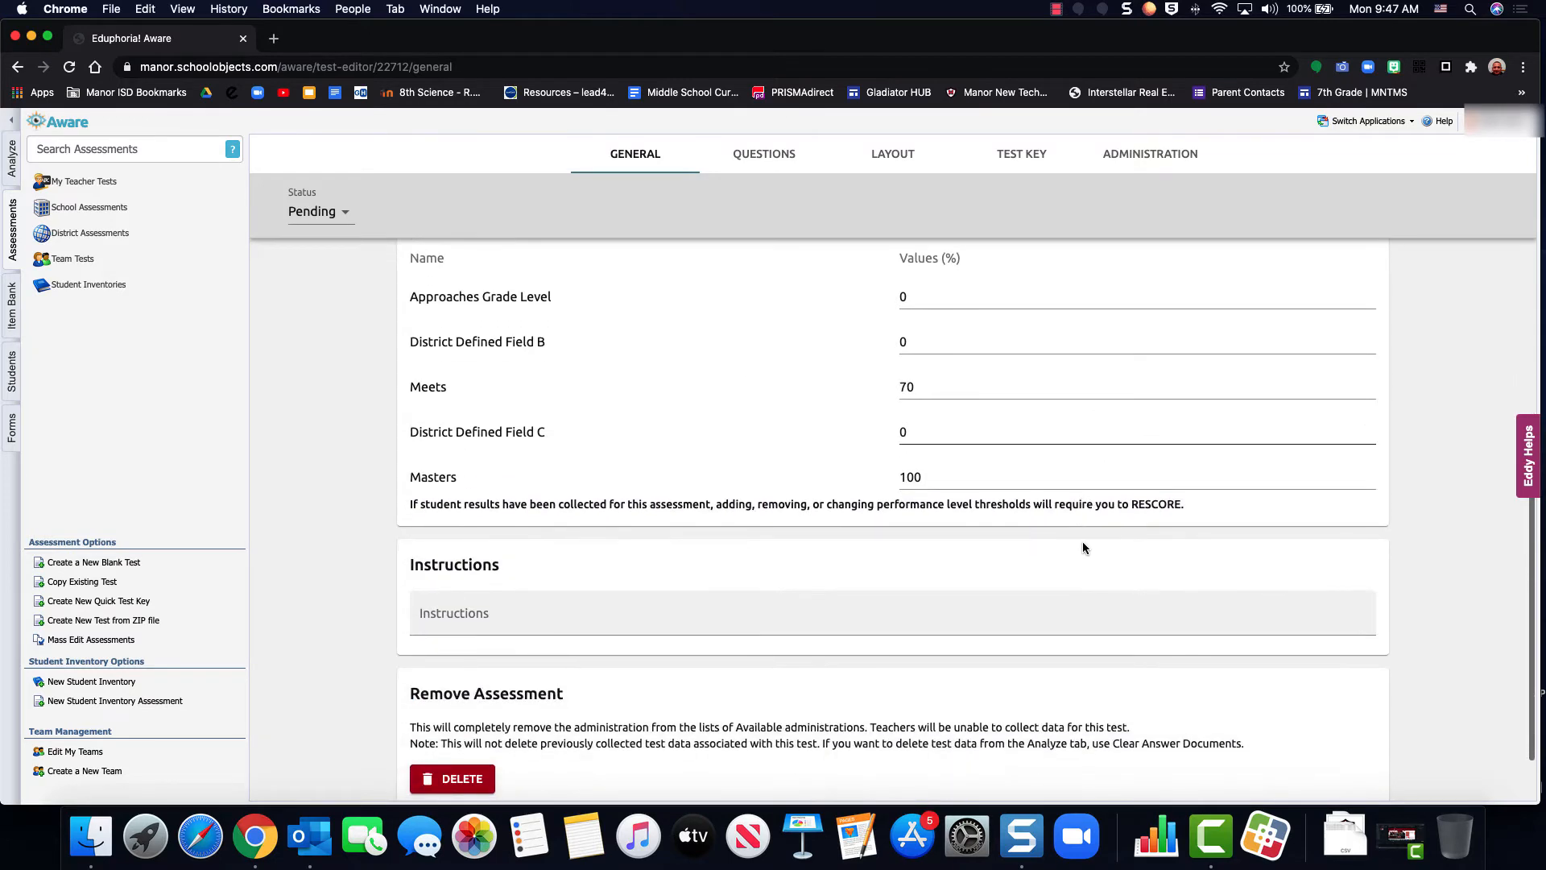
scroll(1083, 548, down, 1)
scroll(1083, 548, up, 2)
scroll(1083, 548, down, 2)
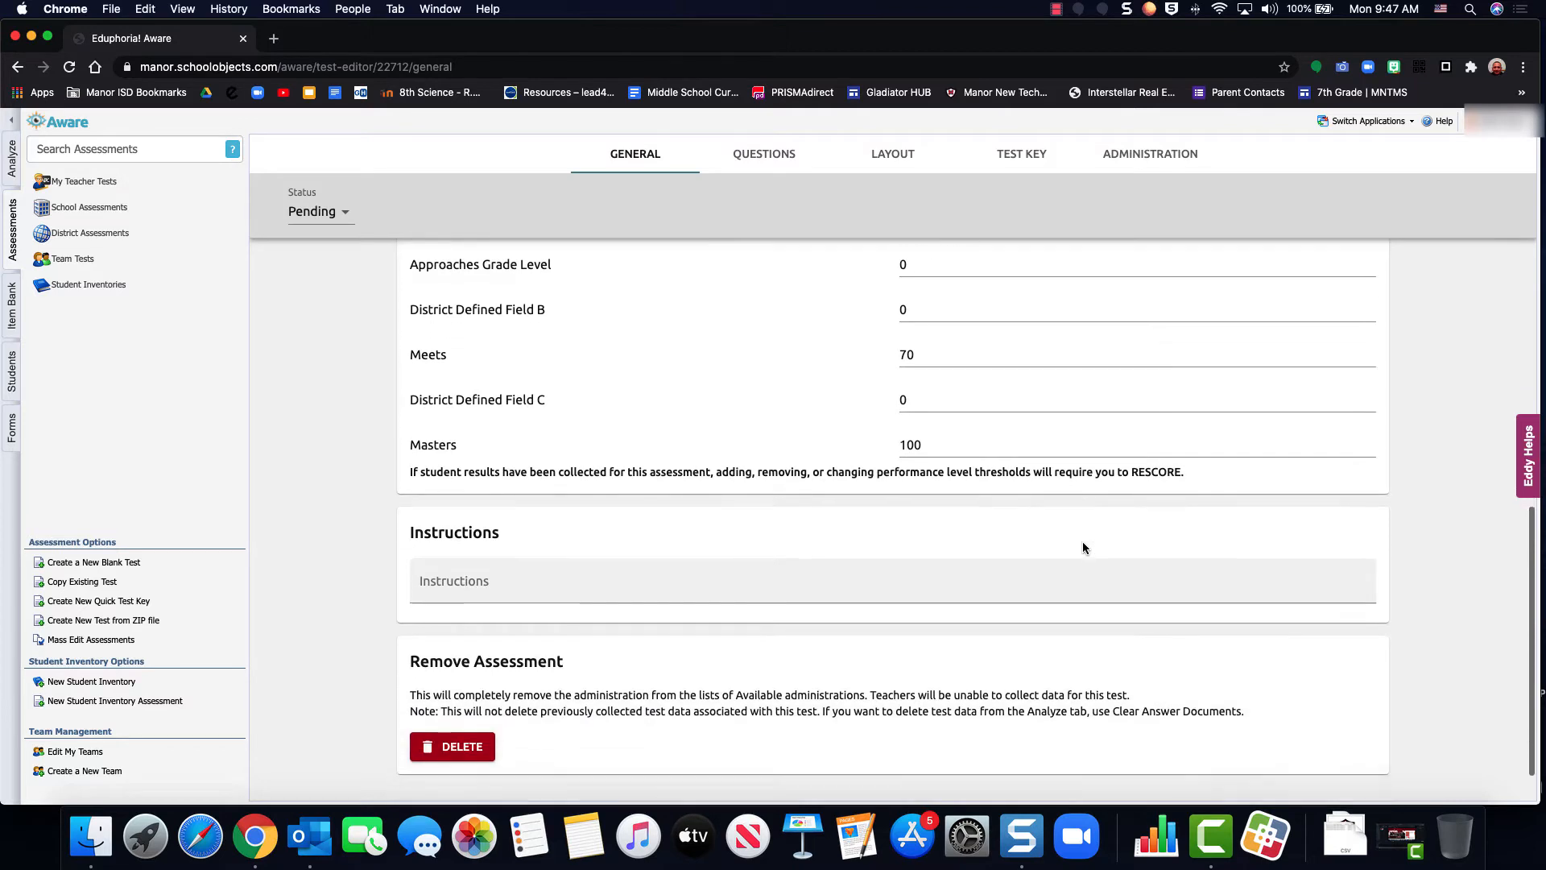
scroll(1082, 545, down, 1)
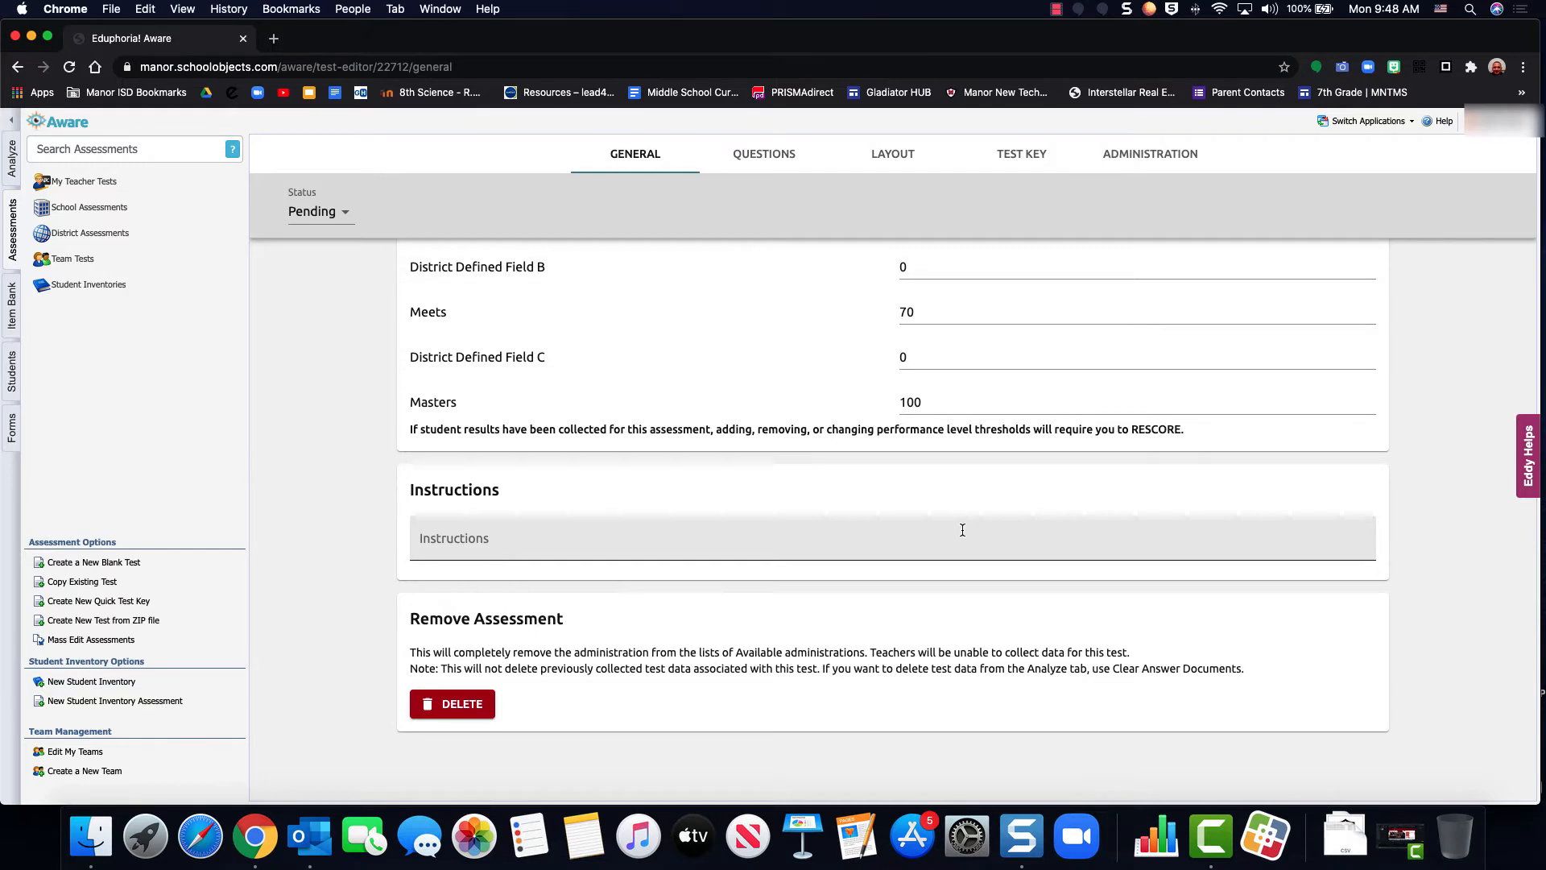
click(468, 711)
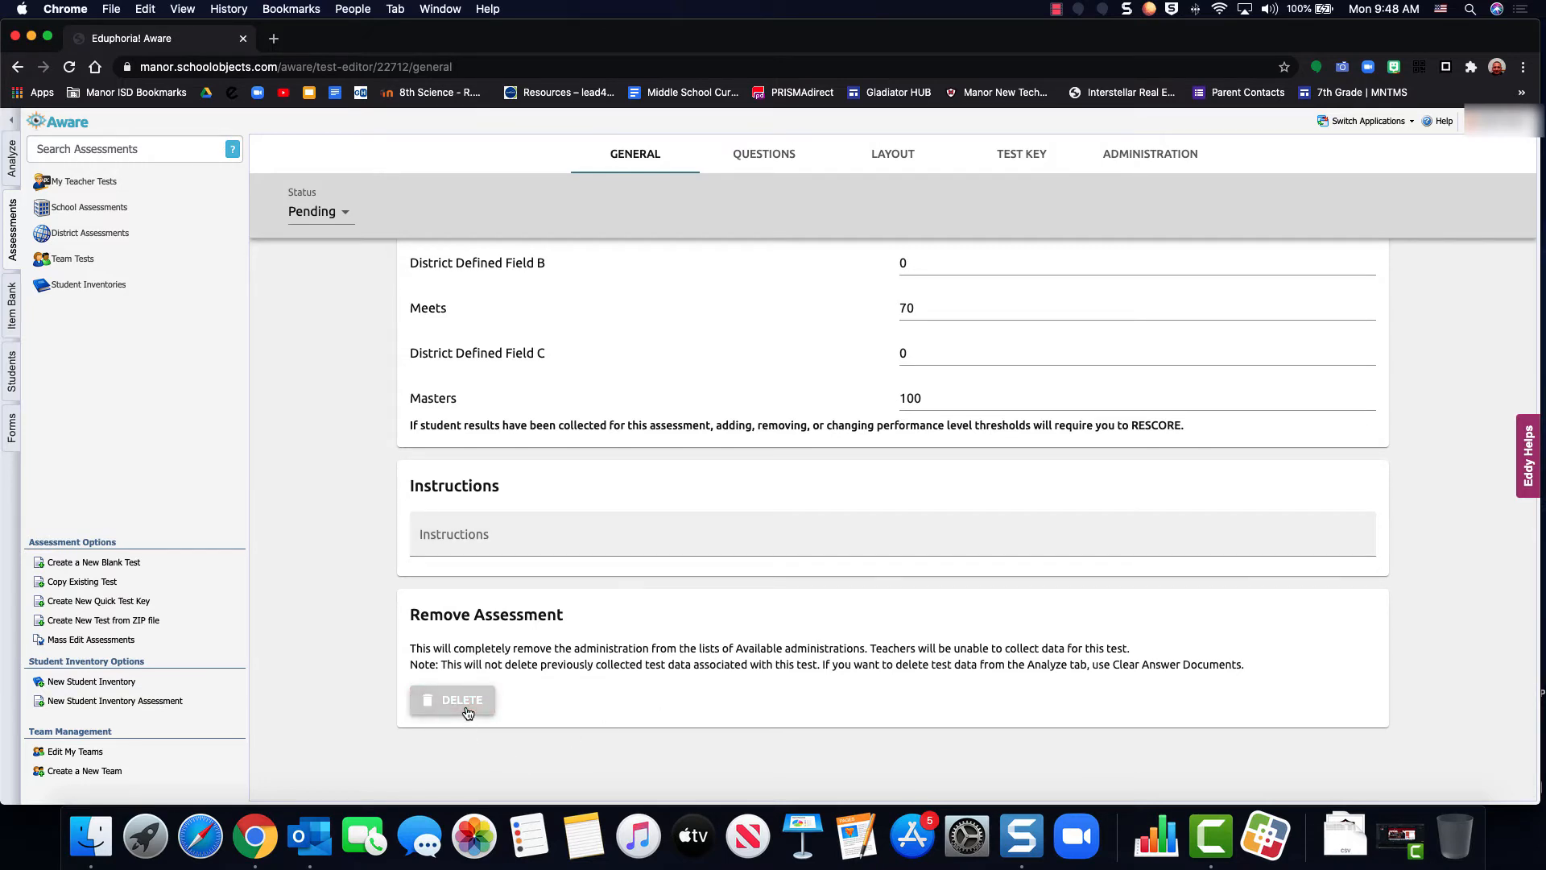
Set the test's status to Active and try to add a new item to its questions
scroll(672, 626, up, 10)
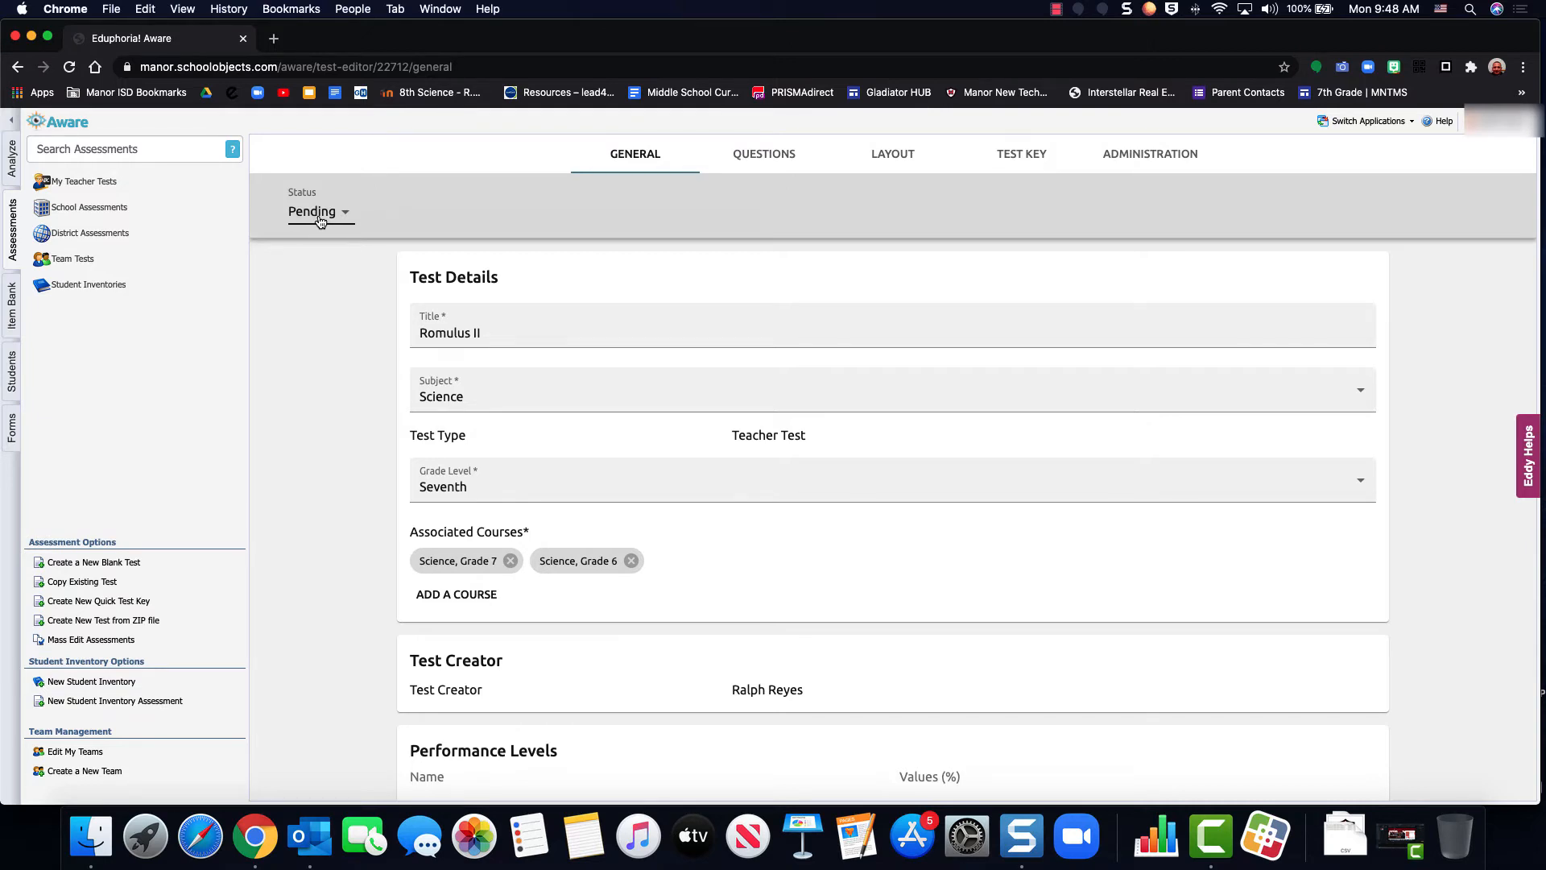
click(320, 218)
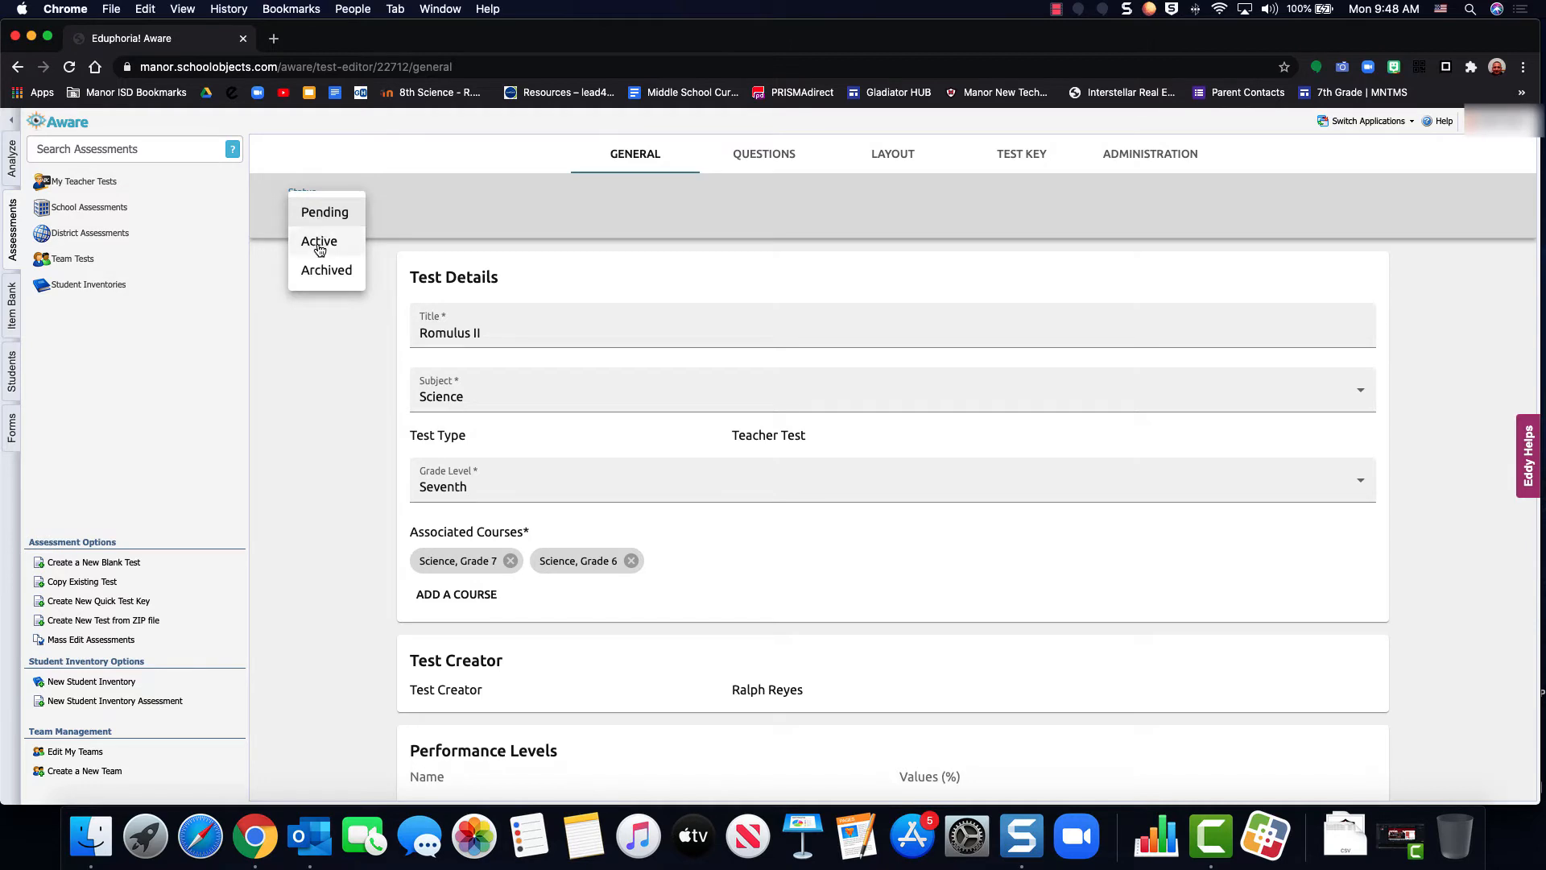
click(320, 241)
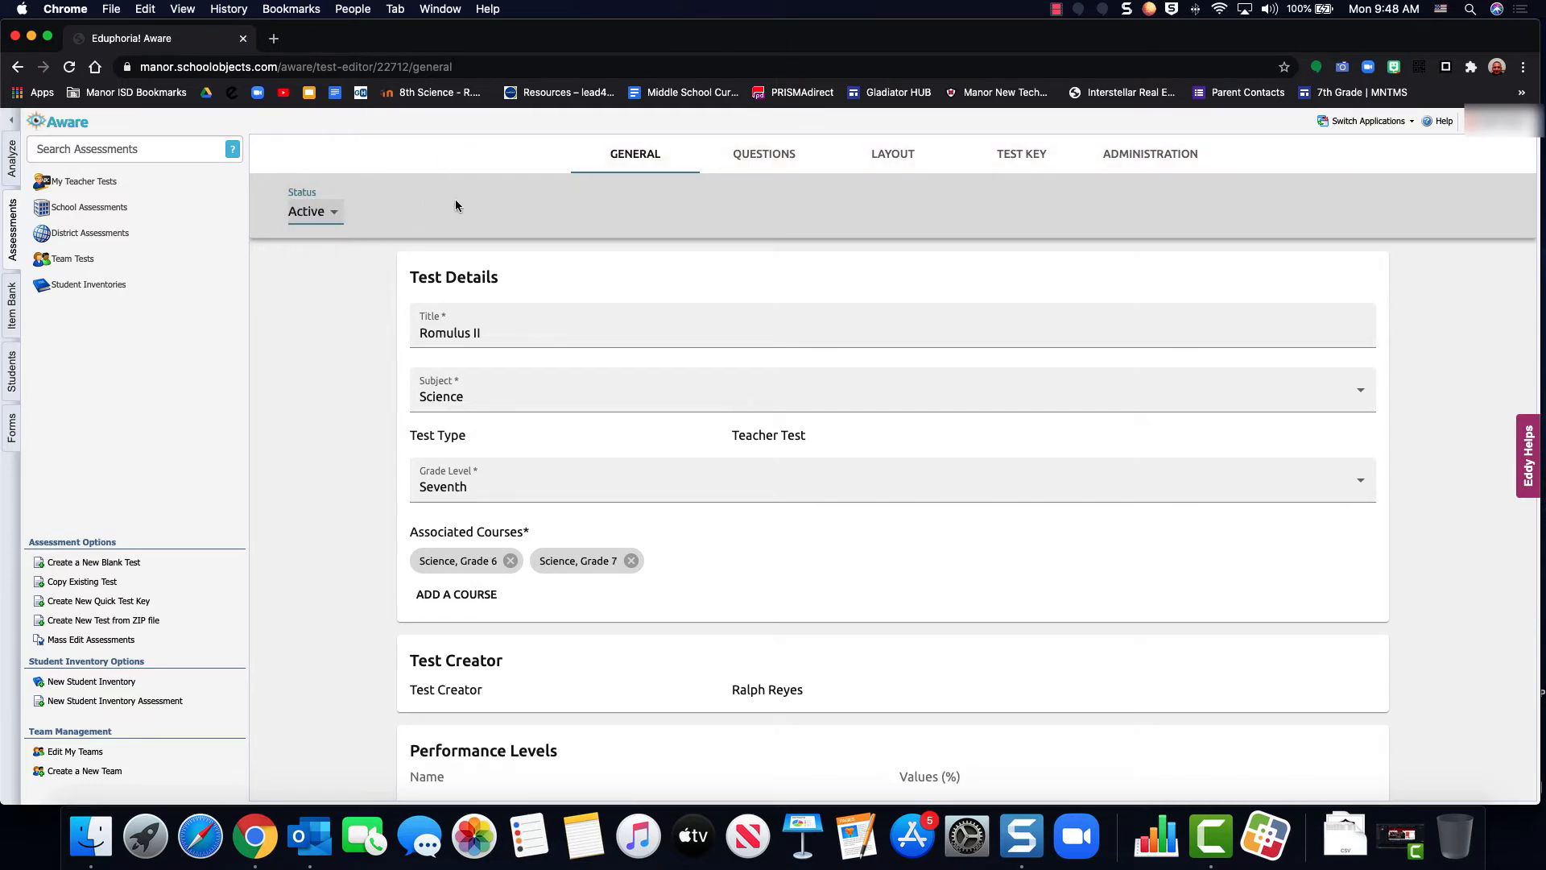
click(760, 157)
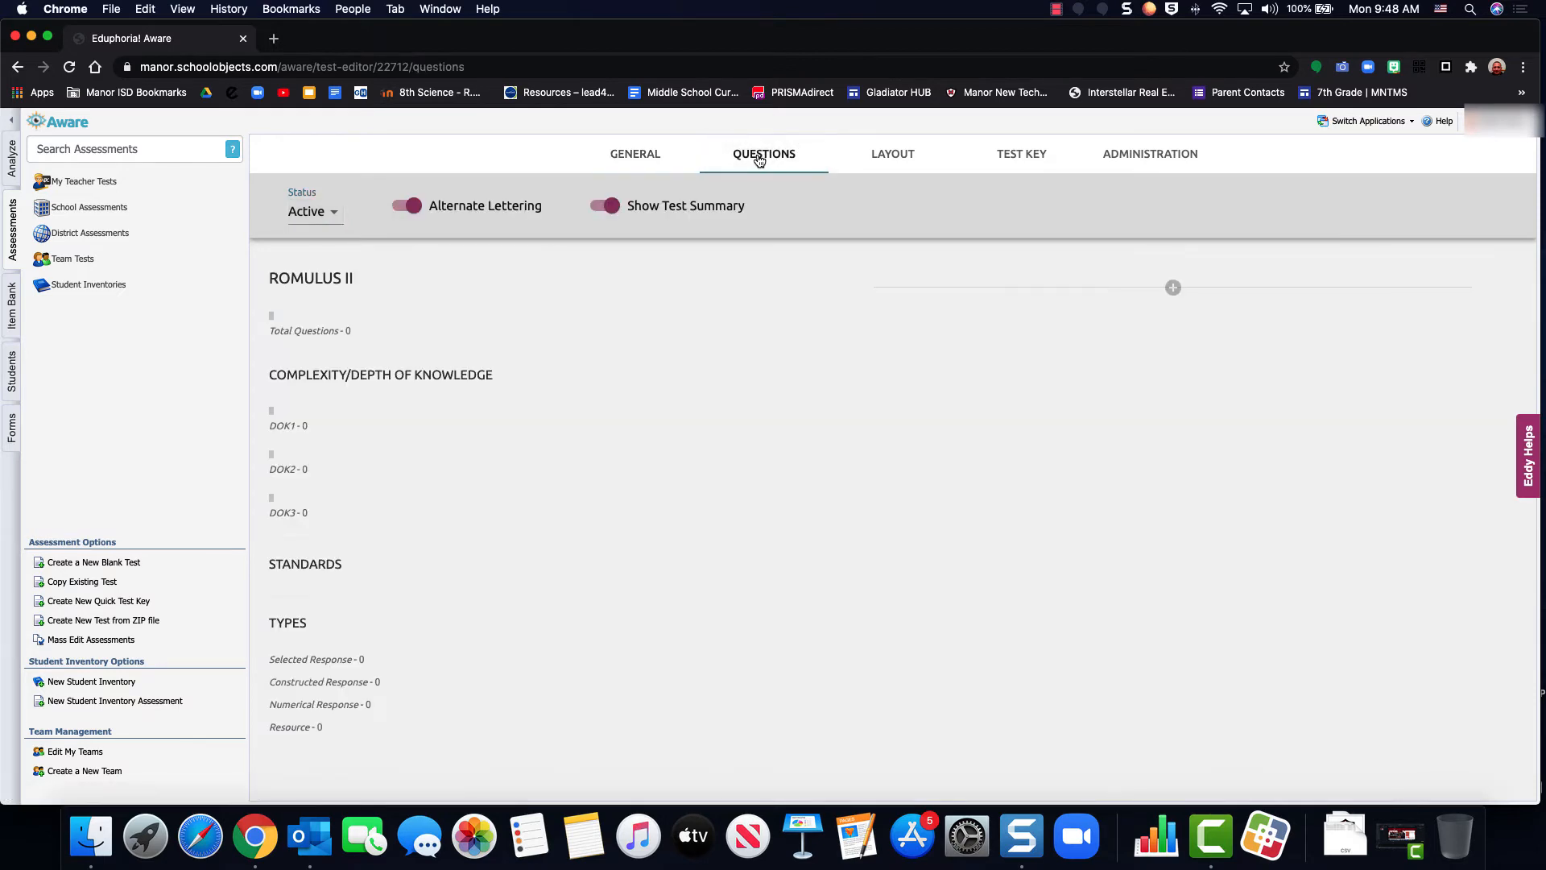
click(1172, 288)
Return the test's status to Pending and open the item bank search for a new item
click(318, 212)
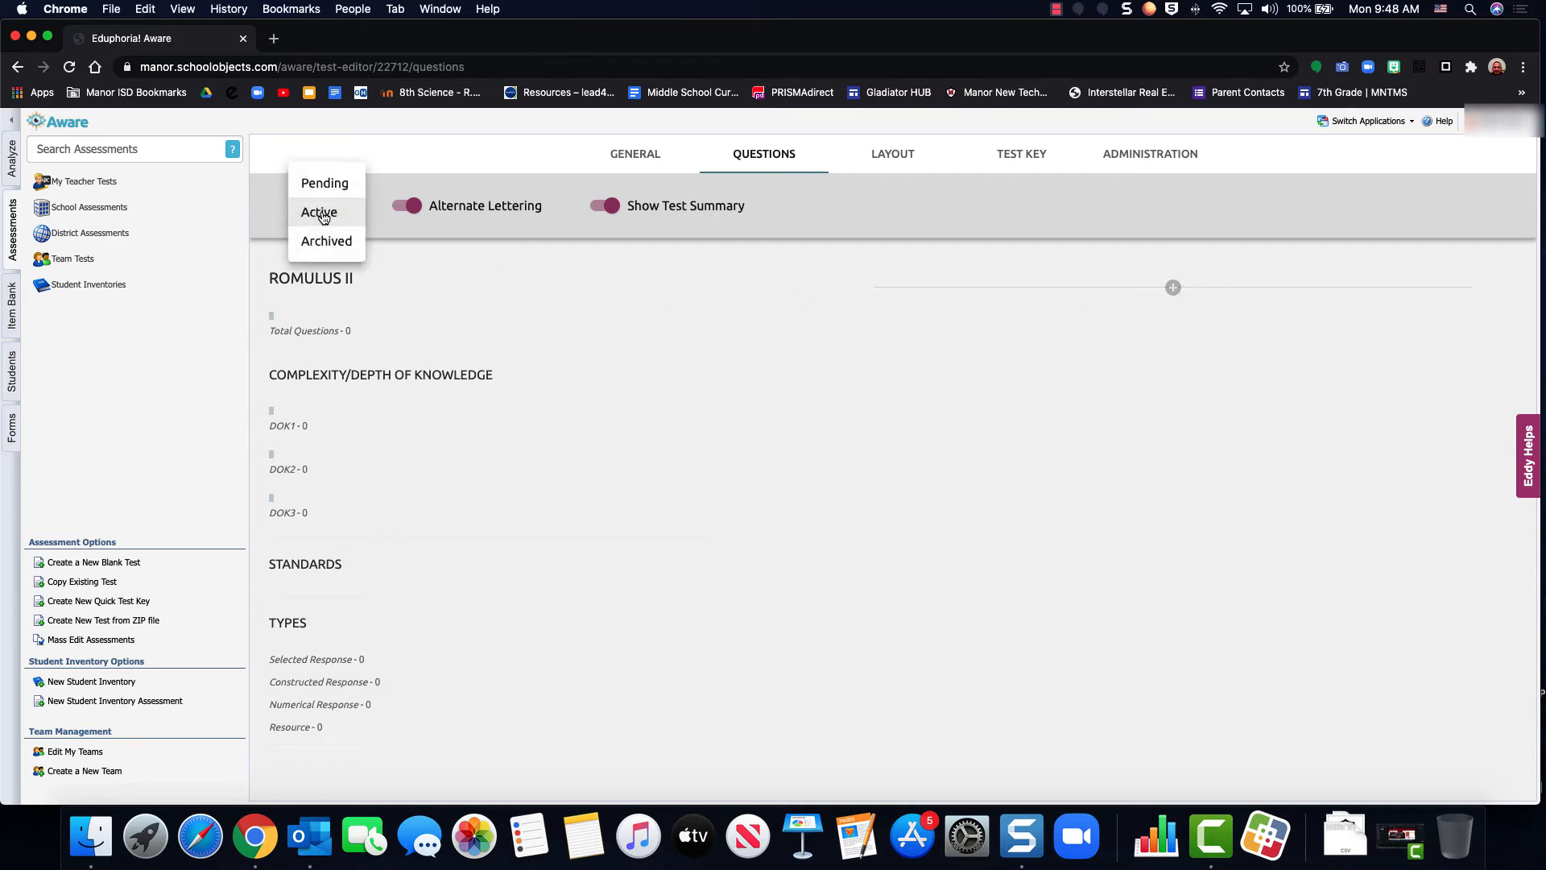
click(322, 183)
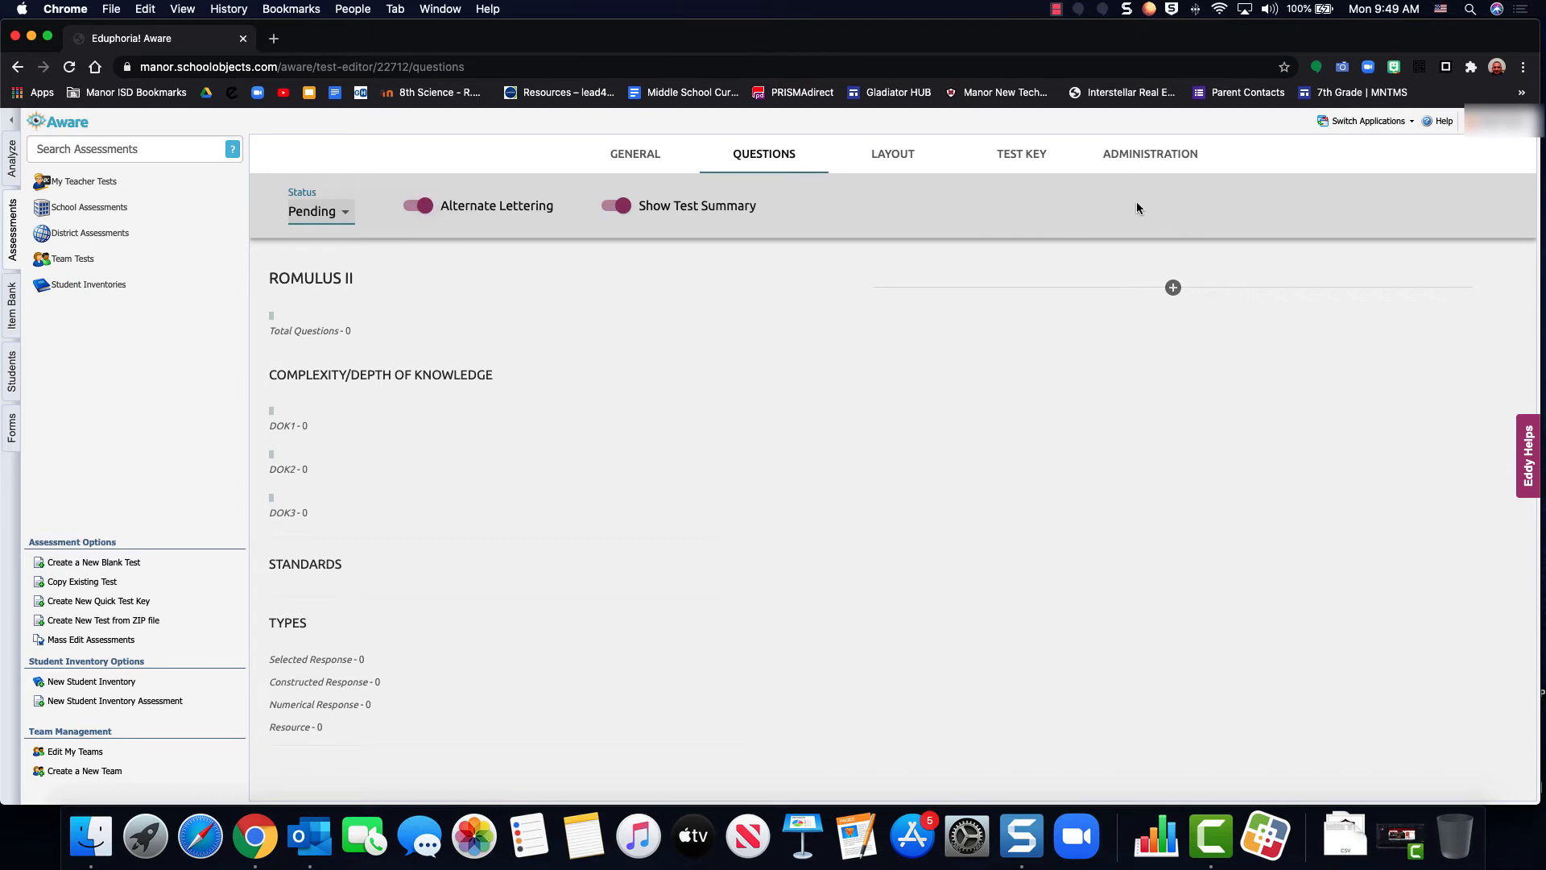
click(1173, 290)
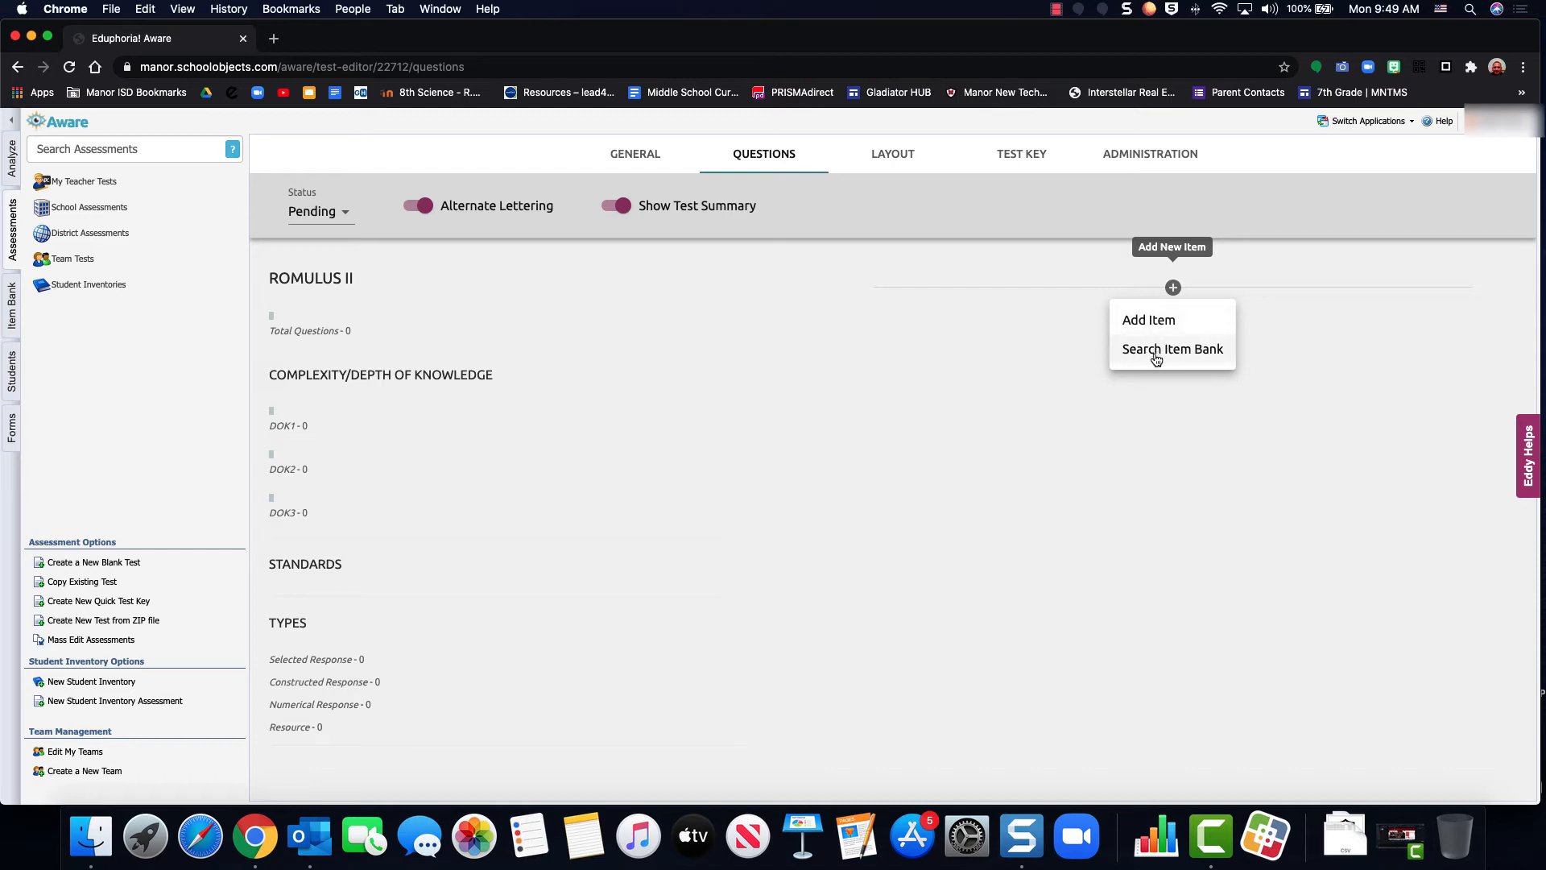
click(1166, 351)
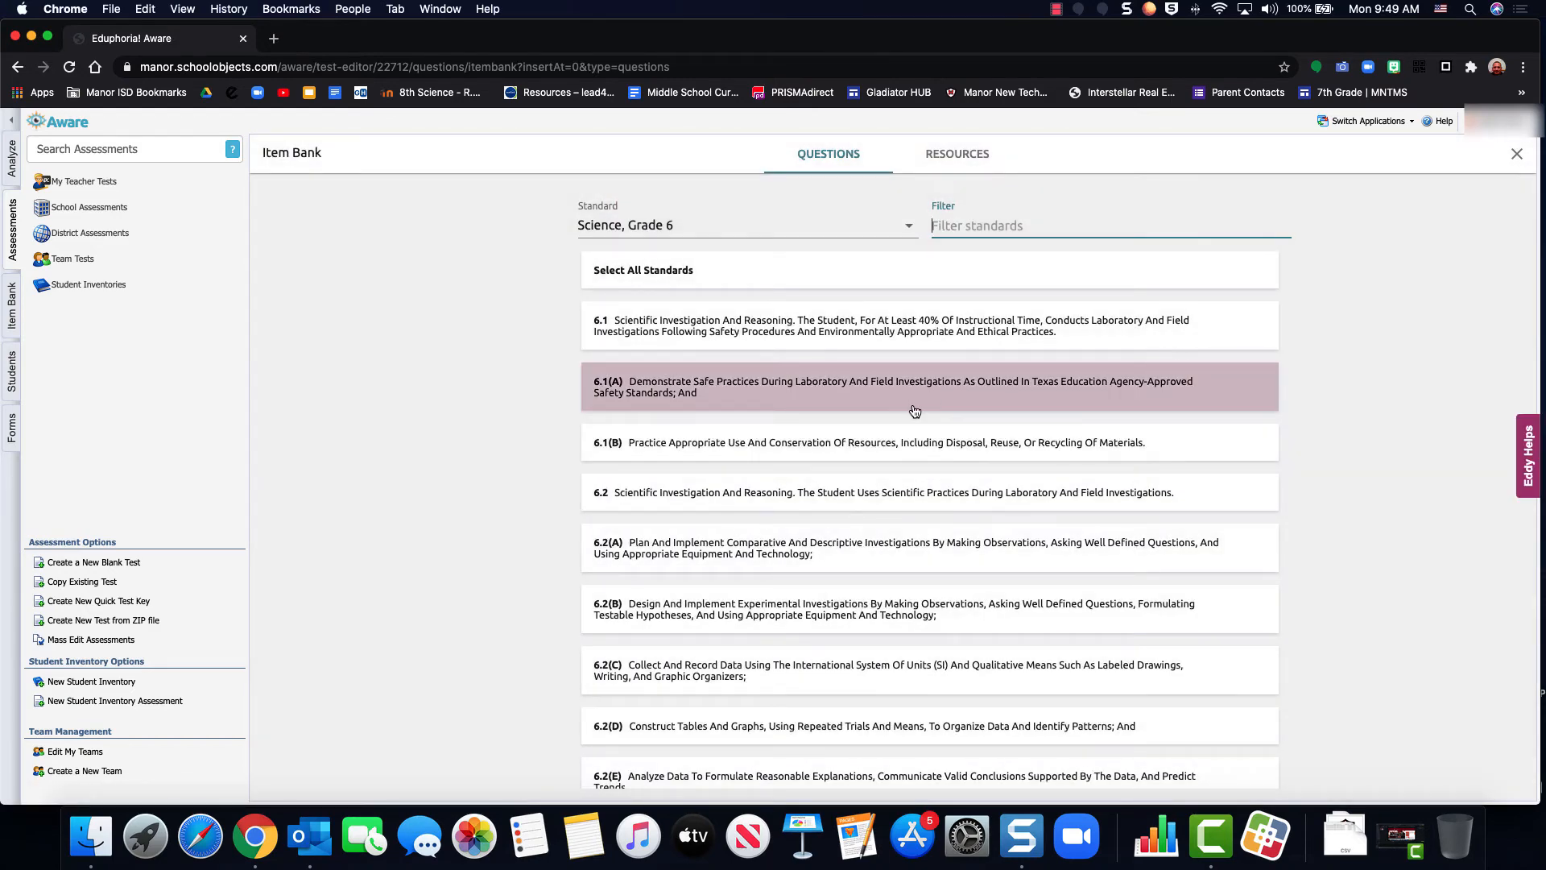
Choose the Science, Grade 6 standard 6.2(B) and put the selected-response bottle question, item 410443, in the question cart
scroll(914, 407, down, 3)
click(789, 489)
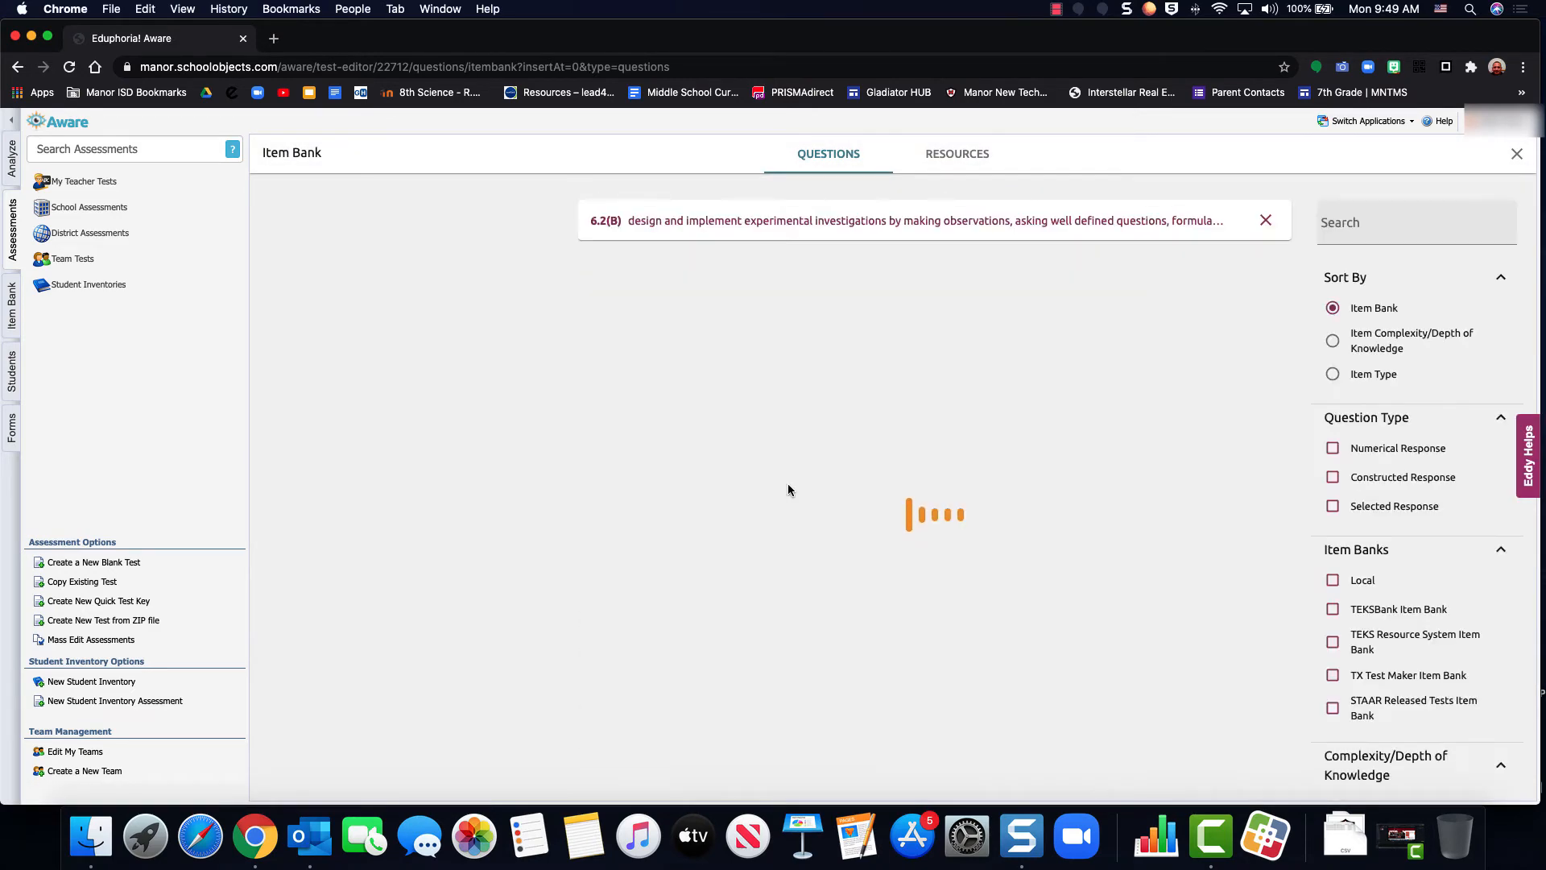
scroll(835, 417, down, 2)
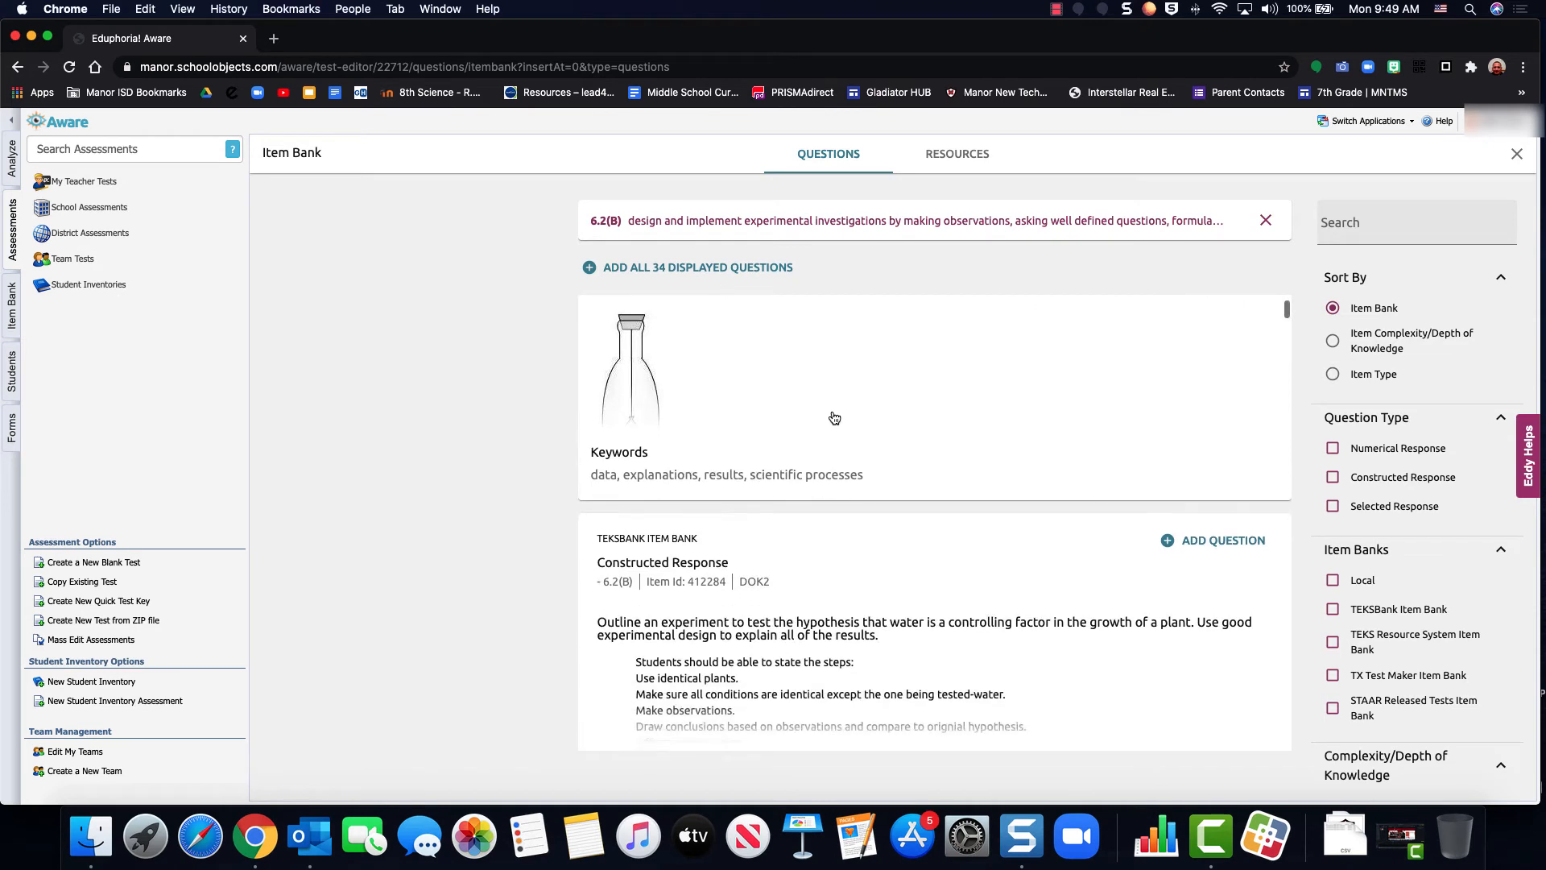
scroll(835, 417, up, 2)
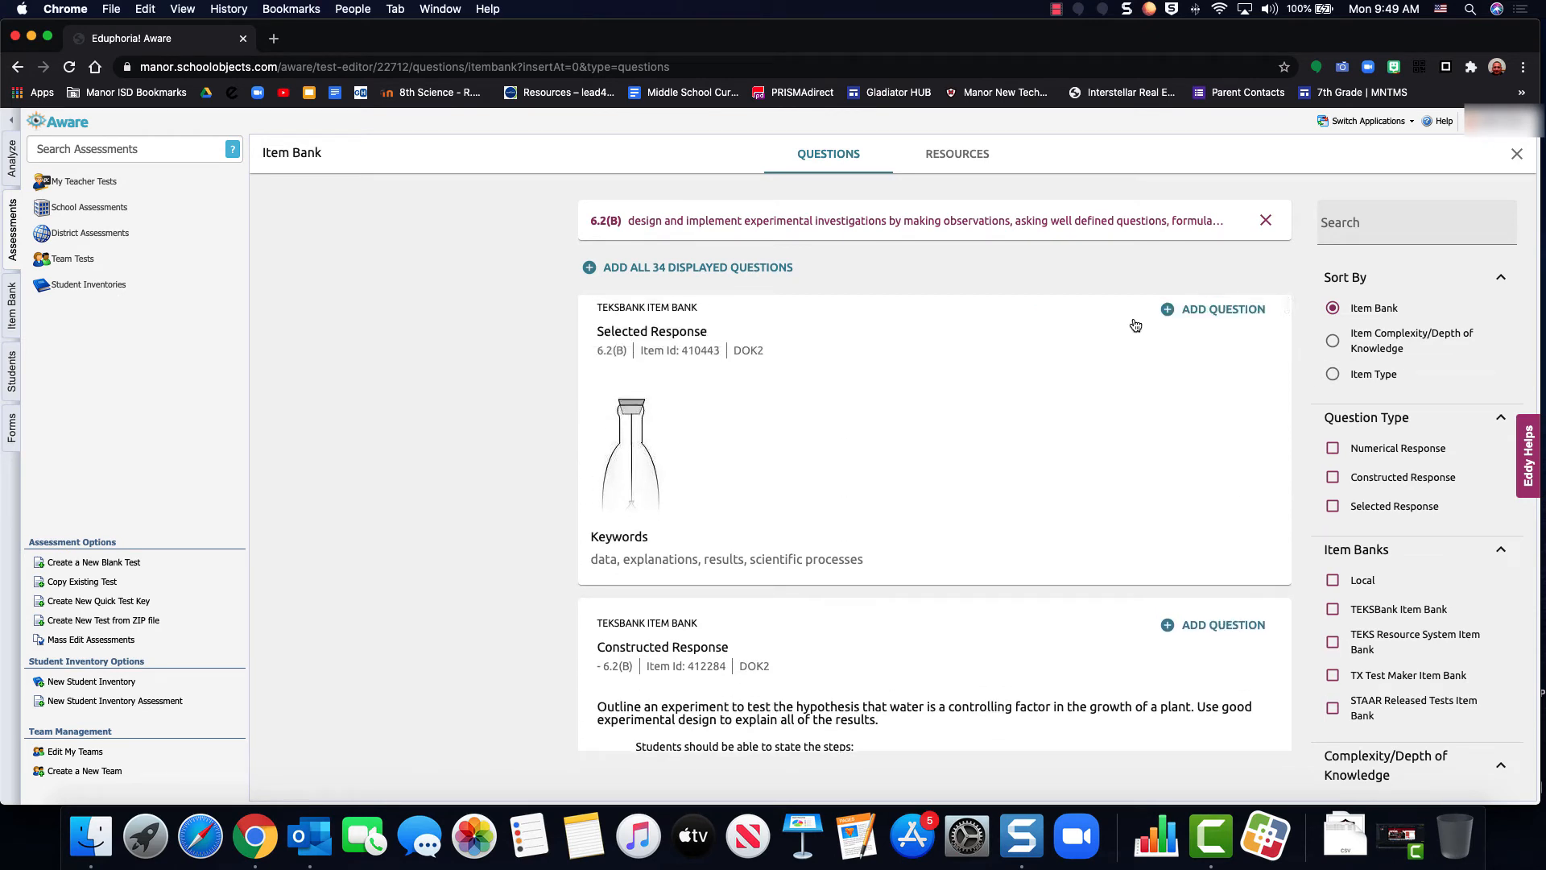
click(1208, 310)
Put constructed-response item 412284 and selected-response item 412286 in the question cart, and add the cart's questions to the test
scroll(1001, 447, down, 3)
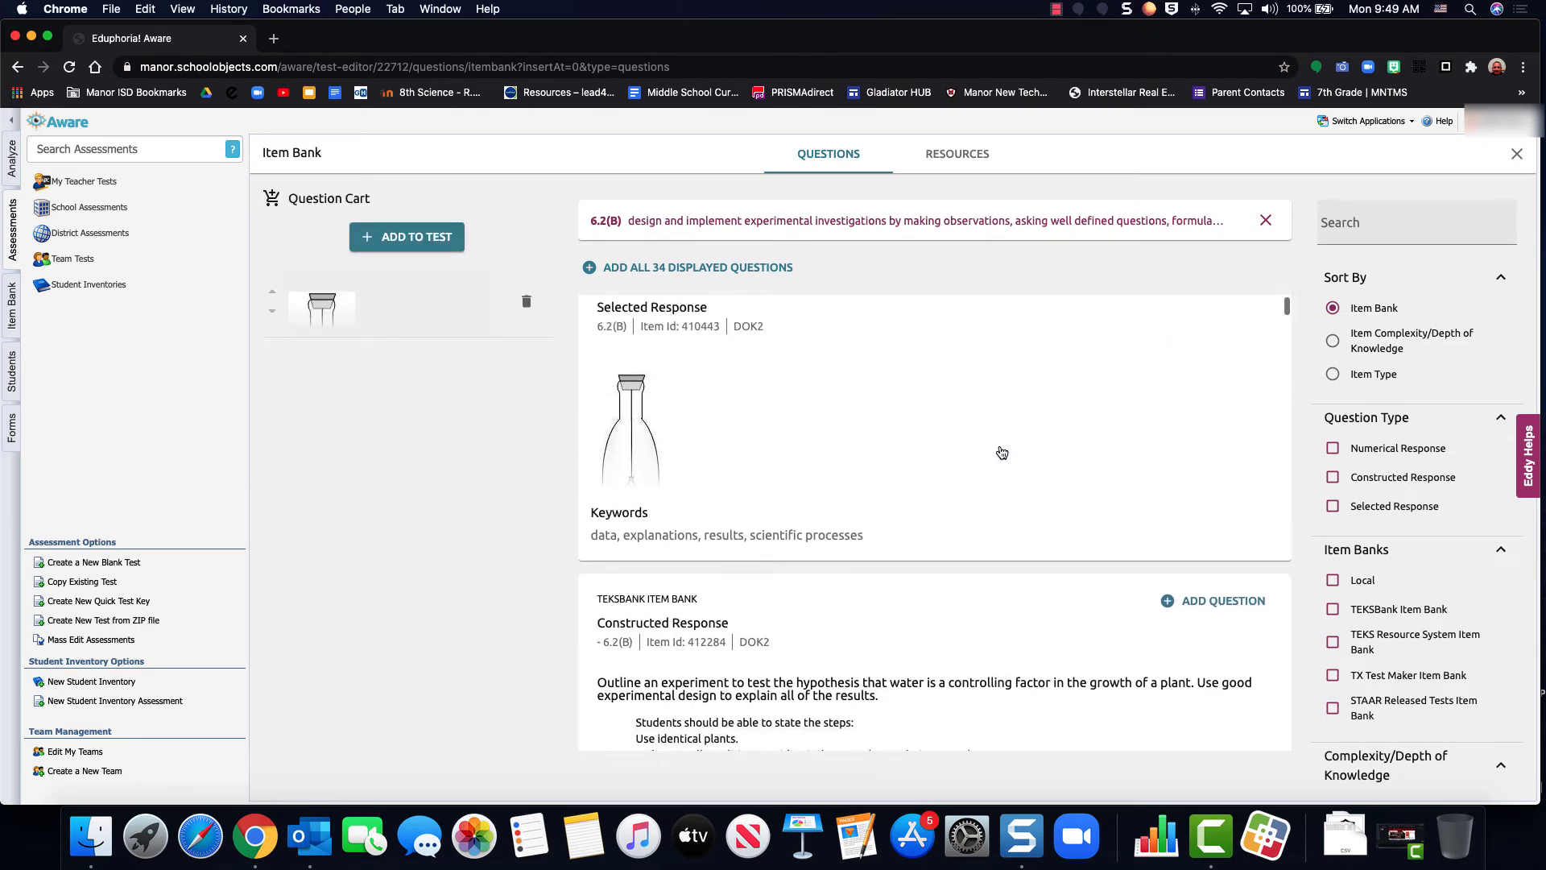
click(1217, 451)
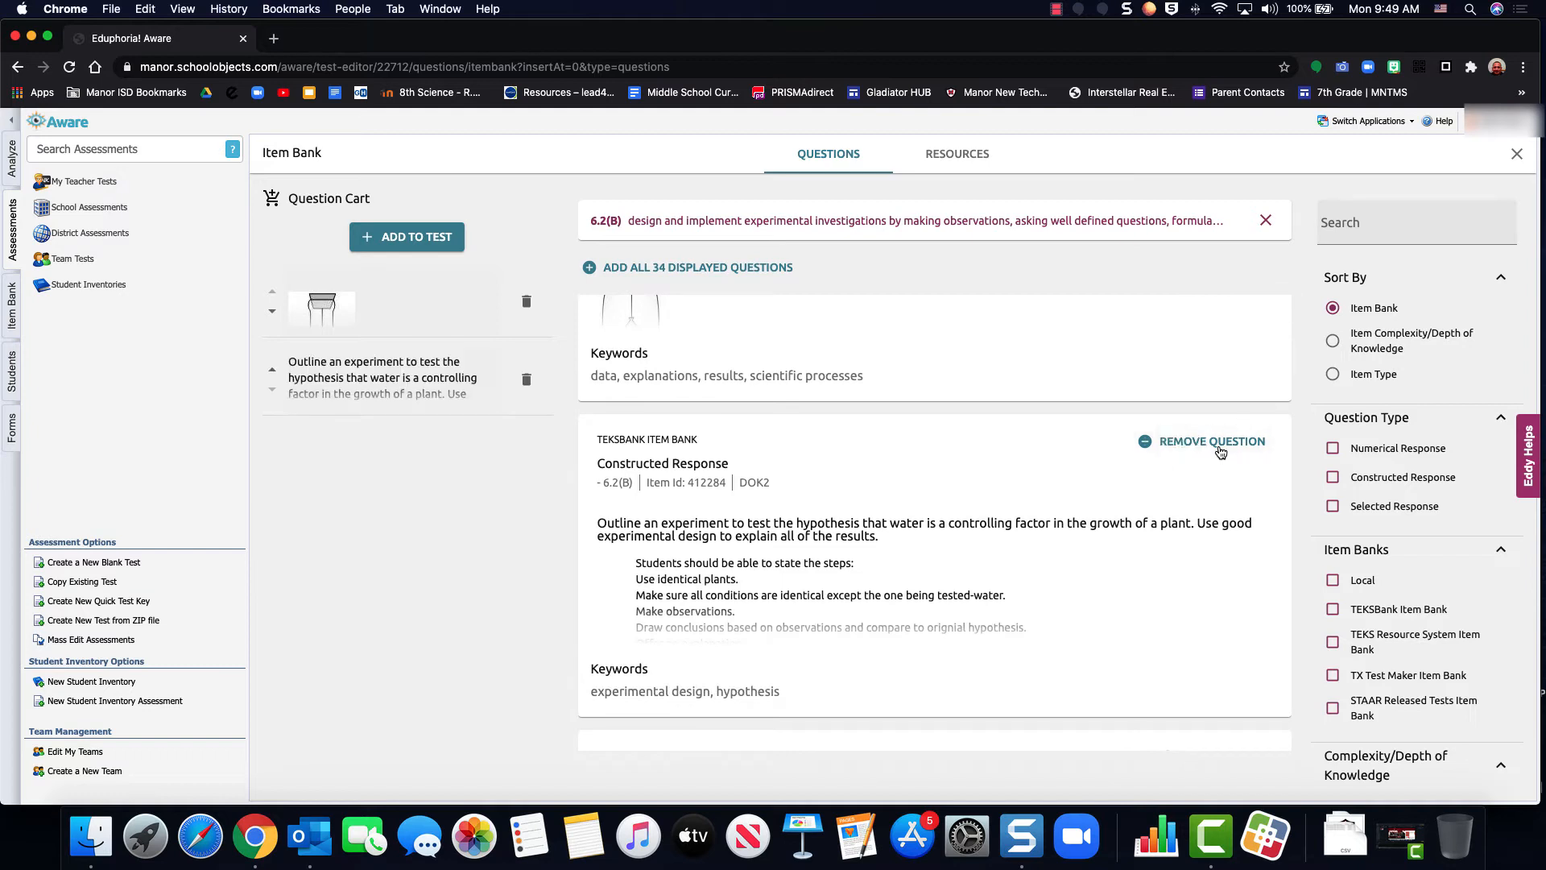
scroll(887, 583, down, 3)
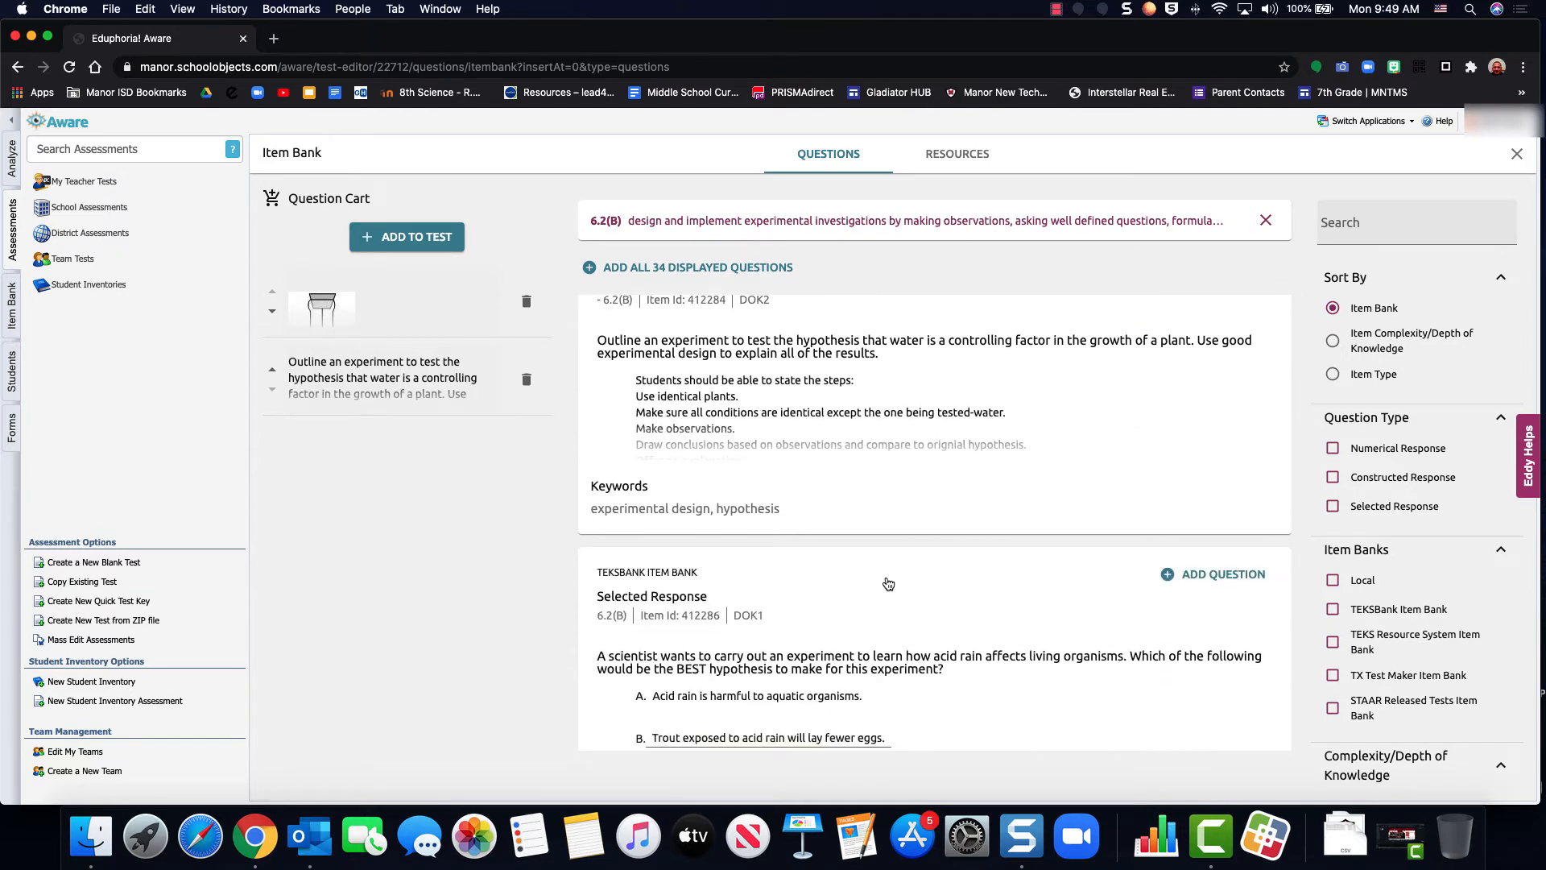
scroll(889, 583, down, 3)
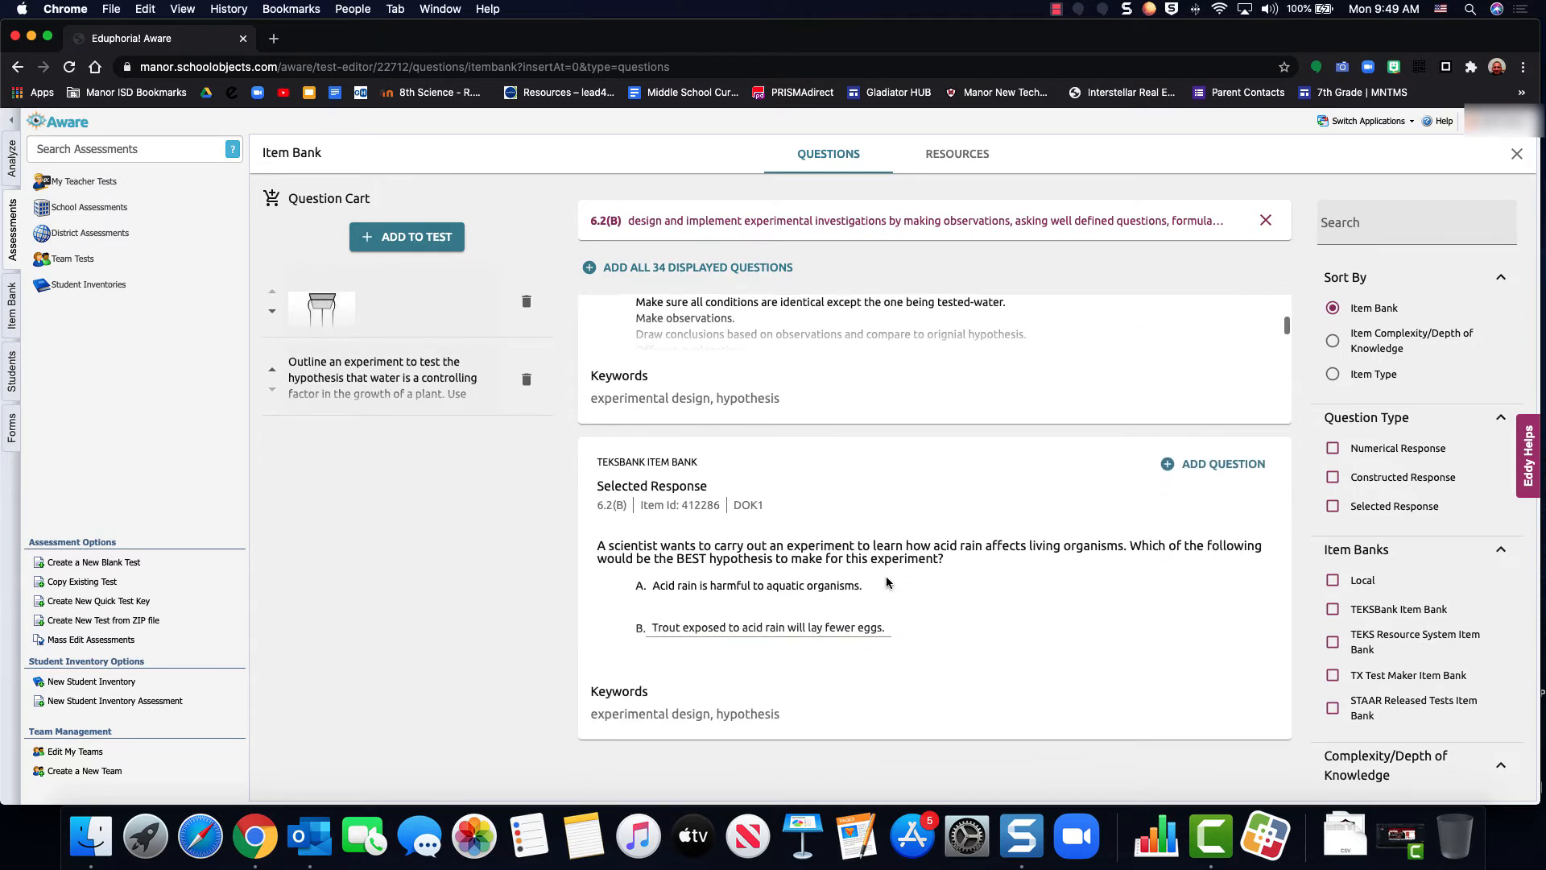
click(1180, 414)
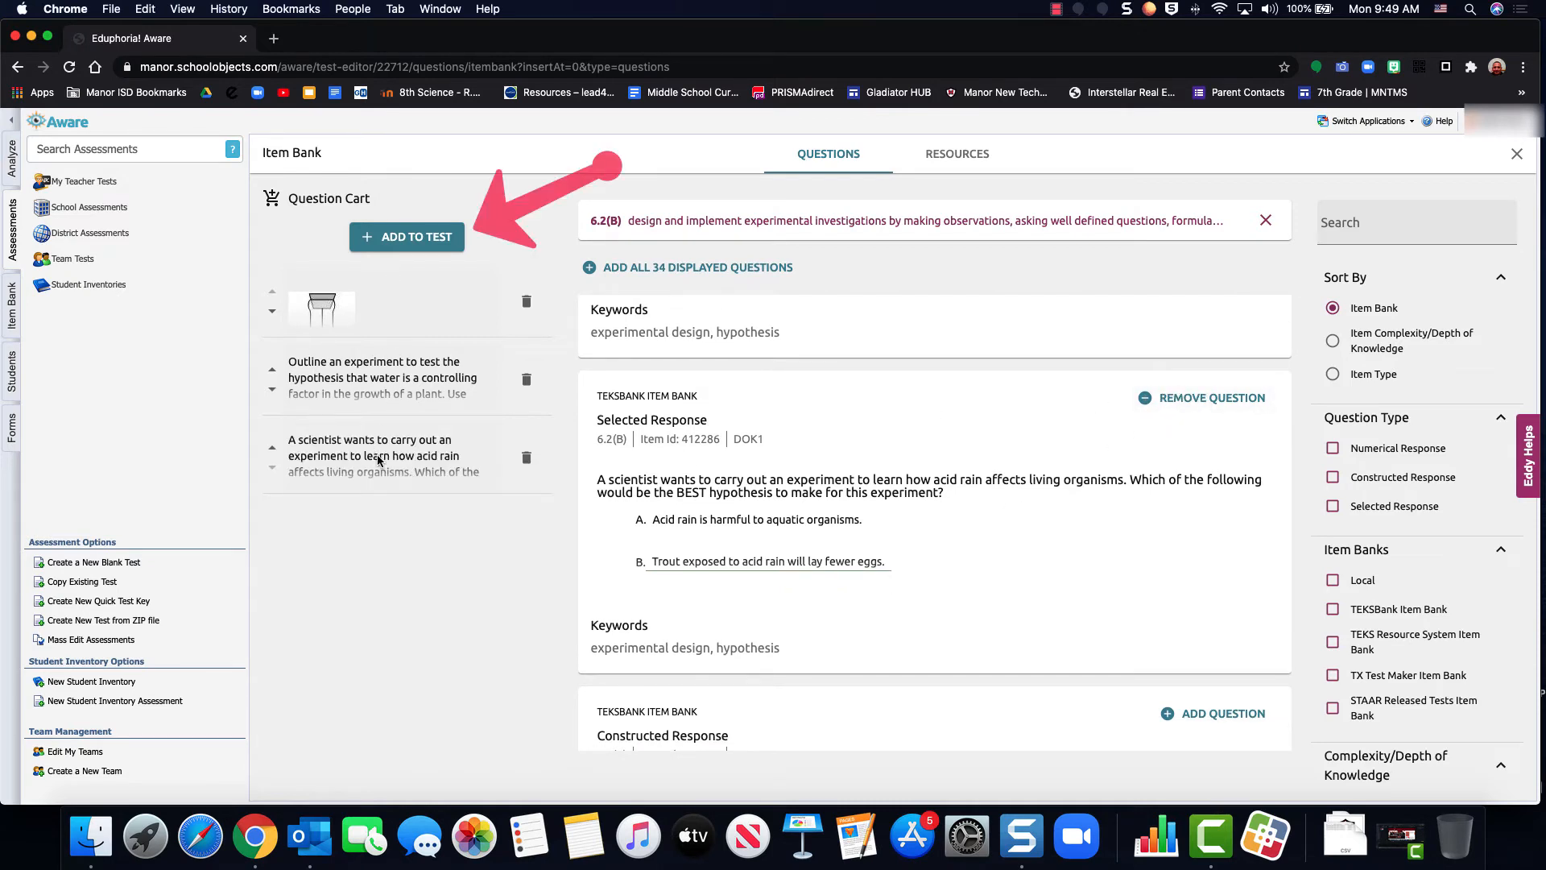
click(407, 239)
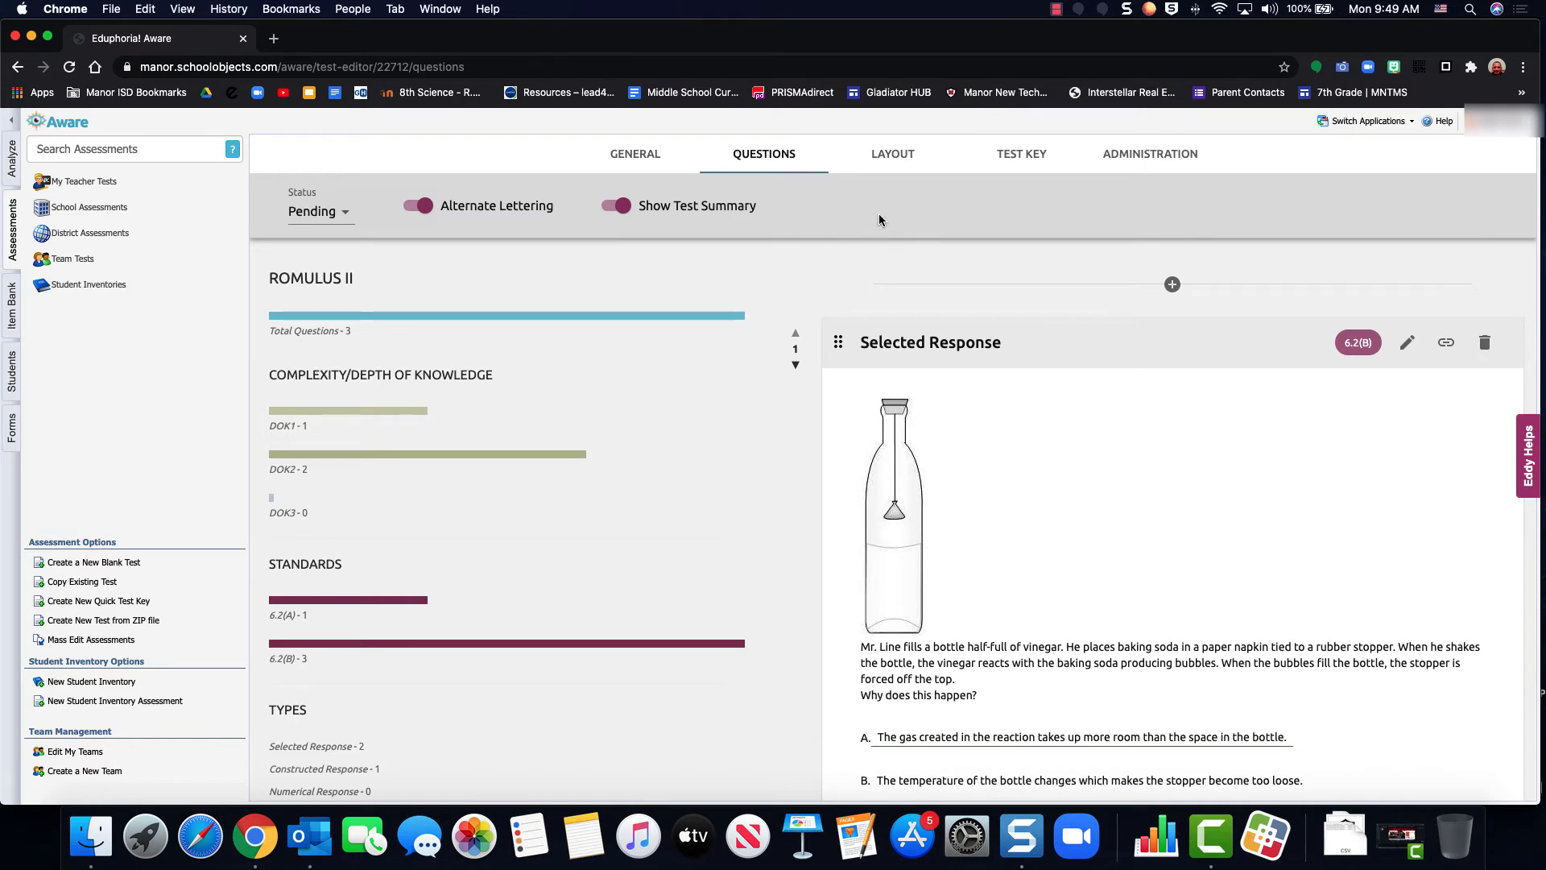
Review the printed booklet layout of all the test's questions and the test key
click(895, 156)
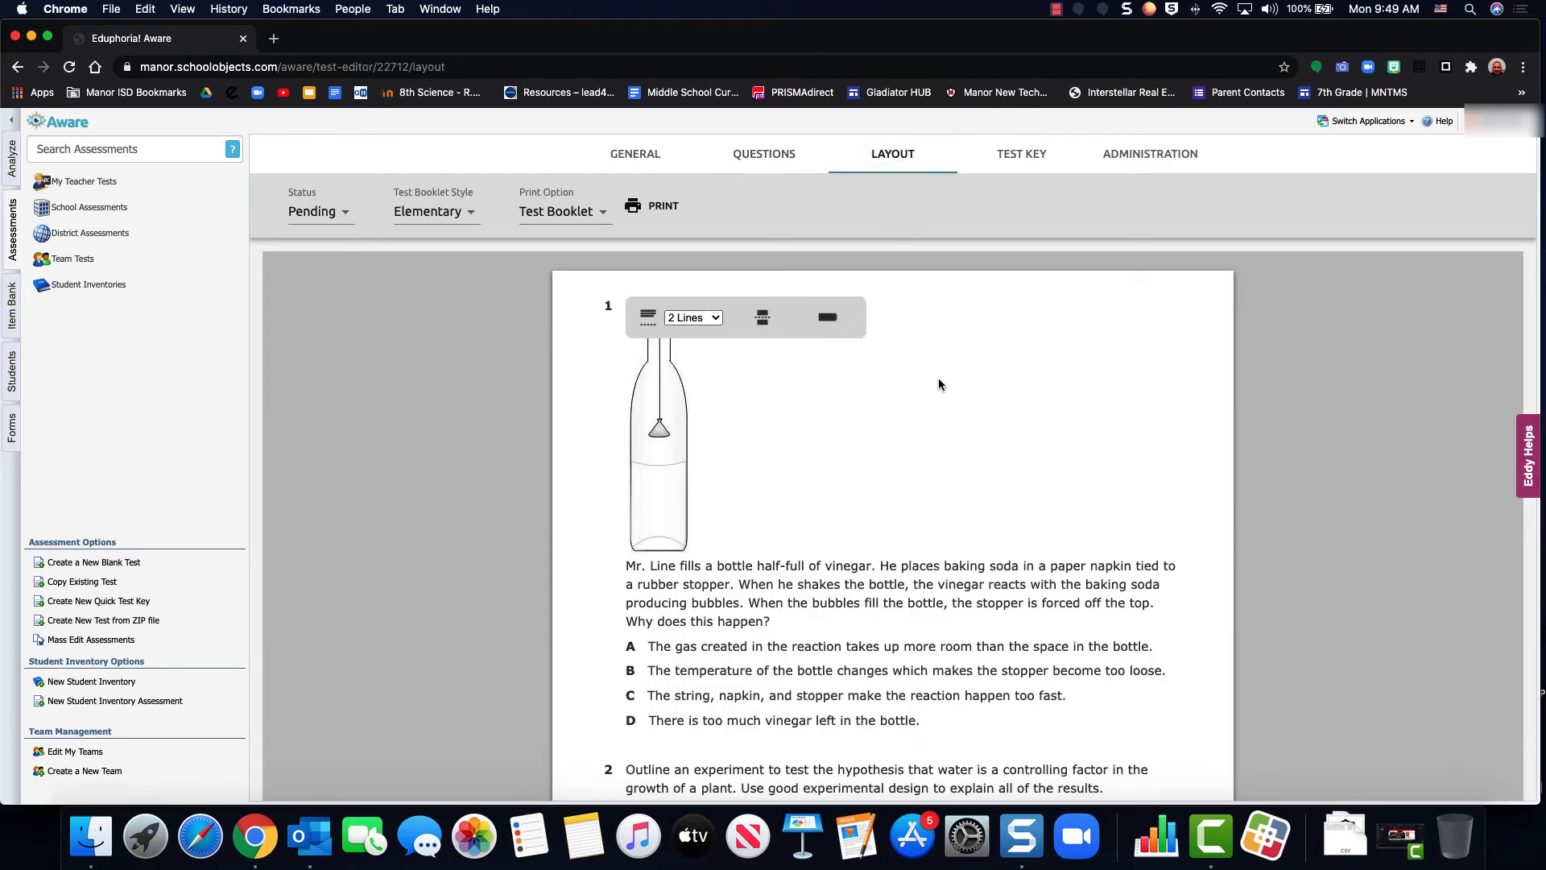
scroll(940, 378, down, 6)
scroll(939, 384, down, 1)
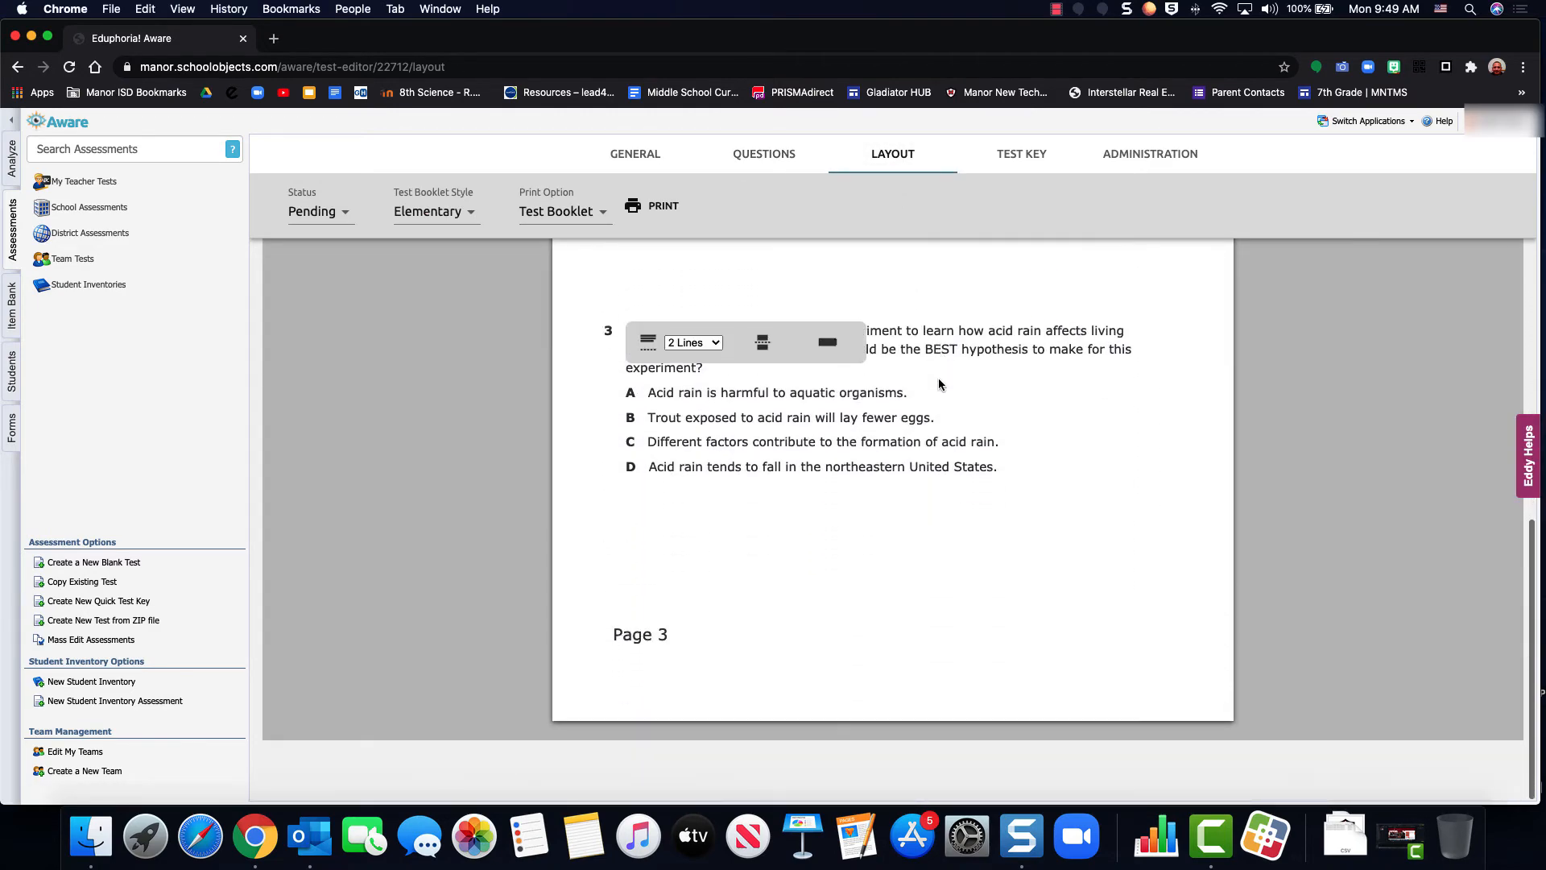
scroll(939, 384, up, 1)
scroll(939, 385, up, 5)
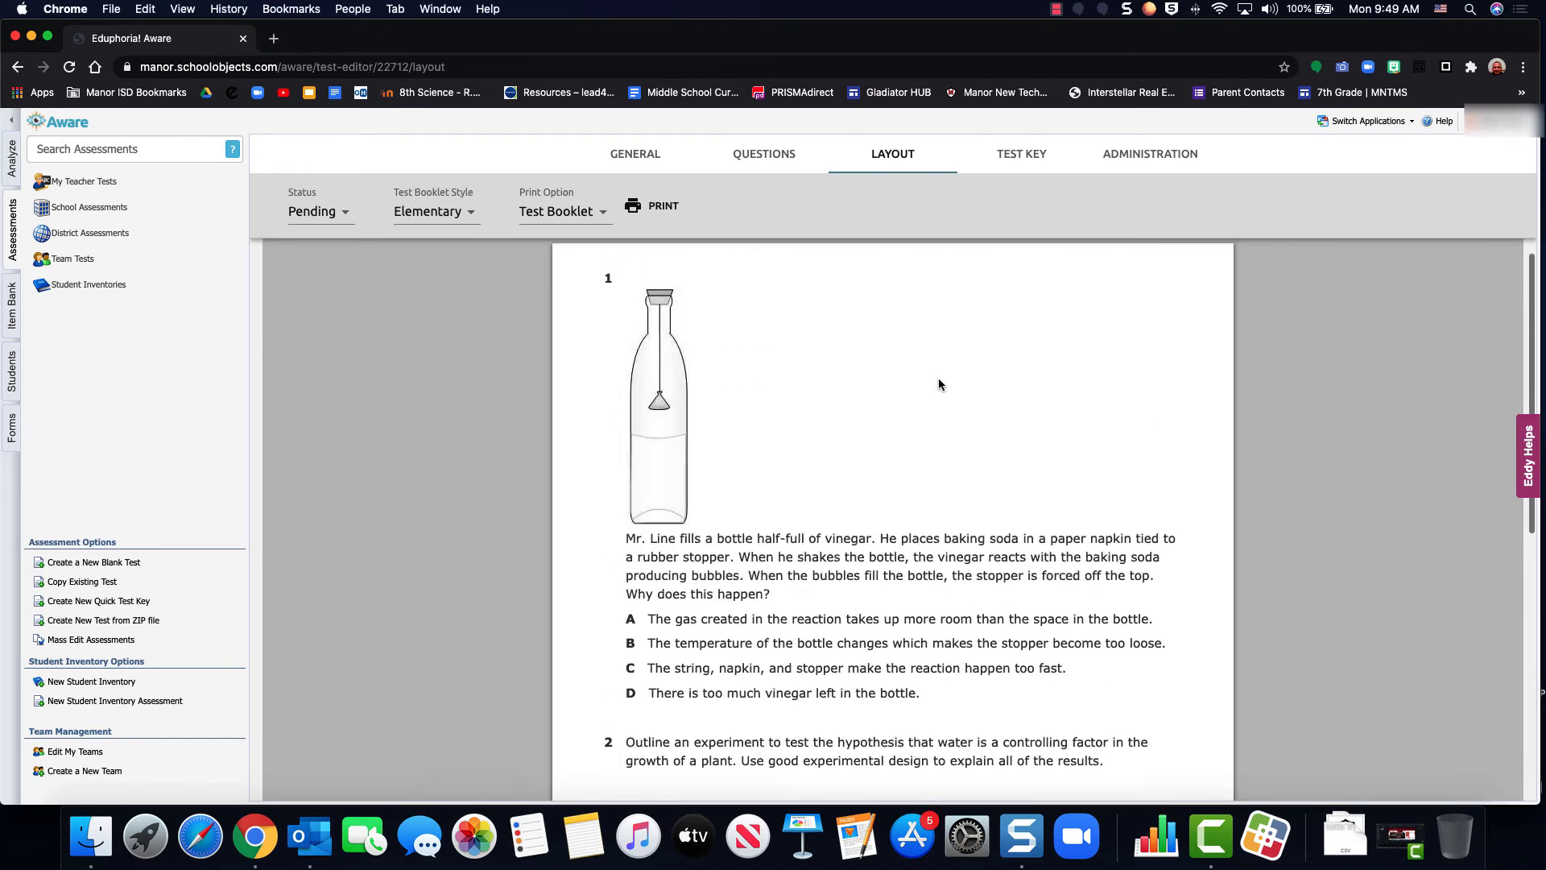
click(1019, 154)
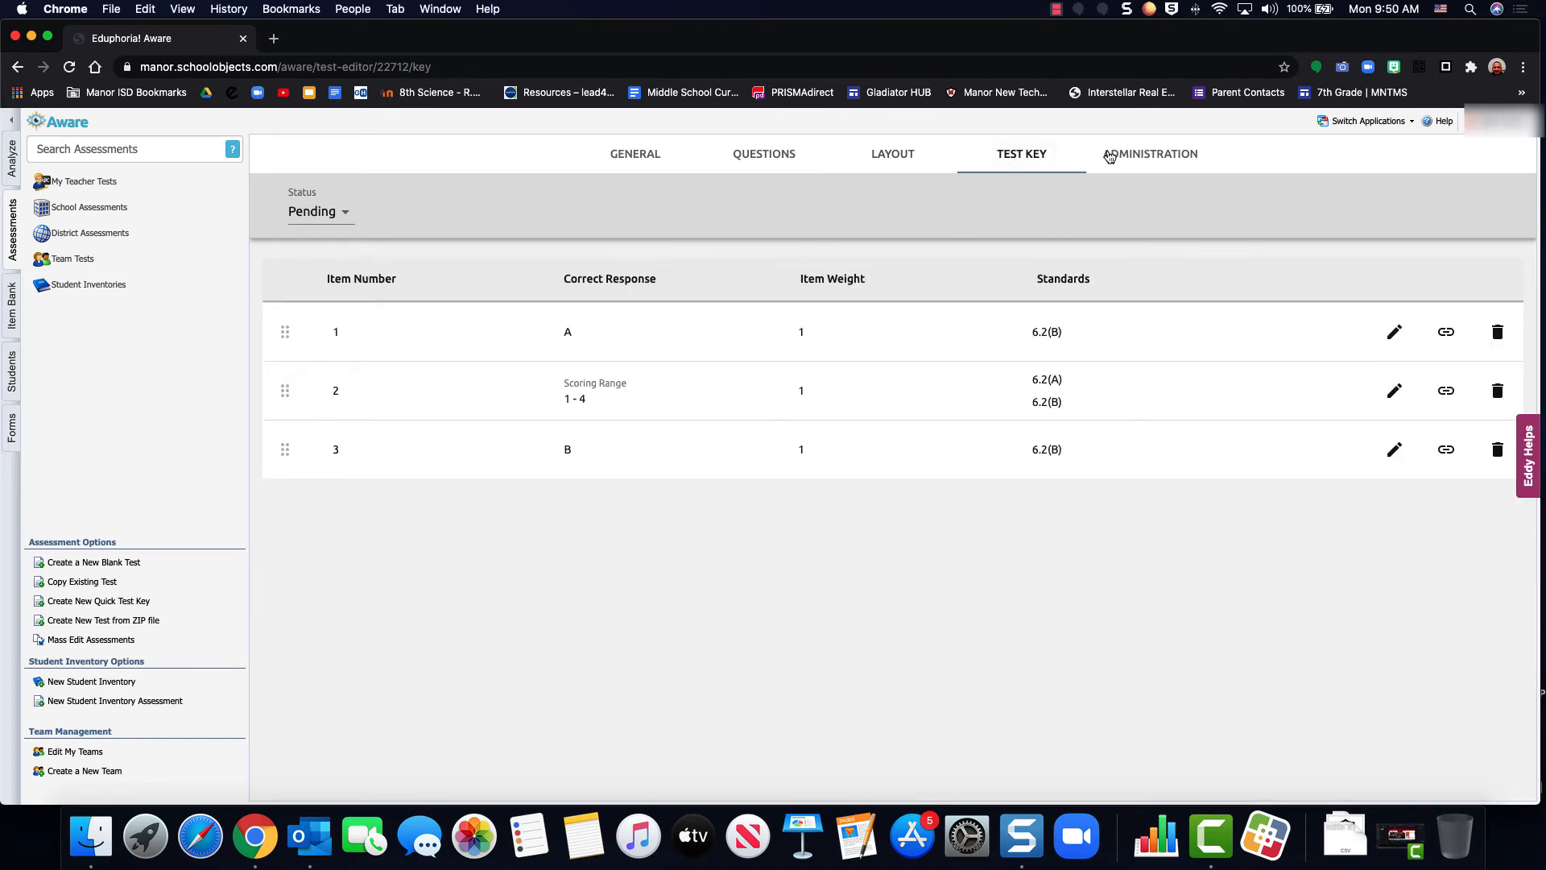
Preview the online version of the test, view questions 1 to 3, and close the preview
click(1150, 161)
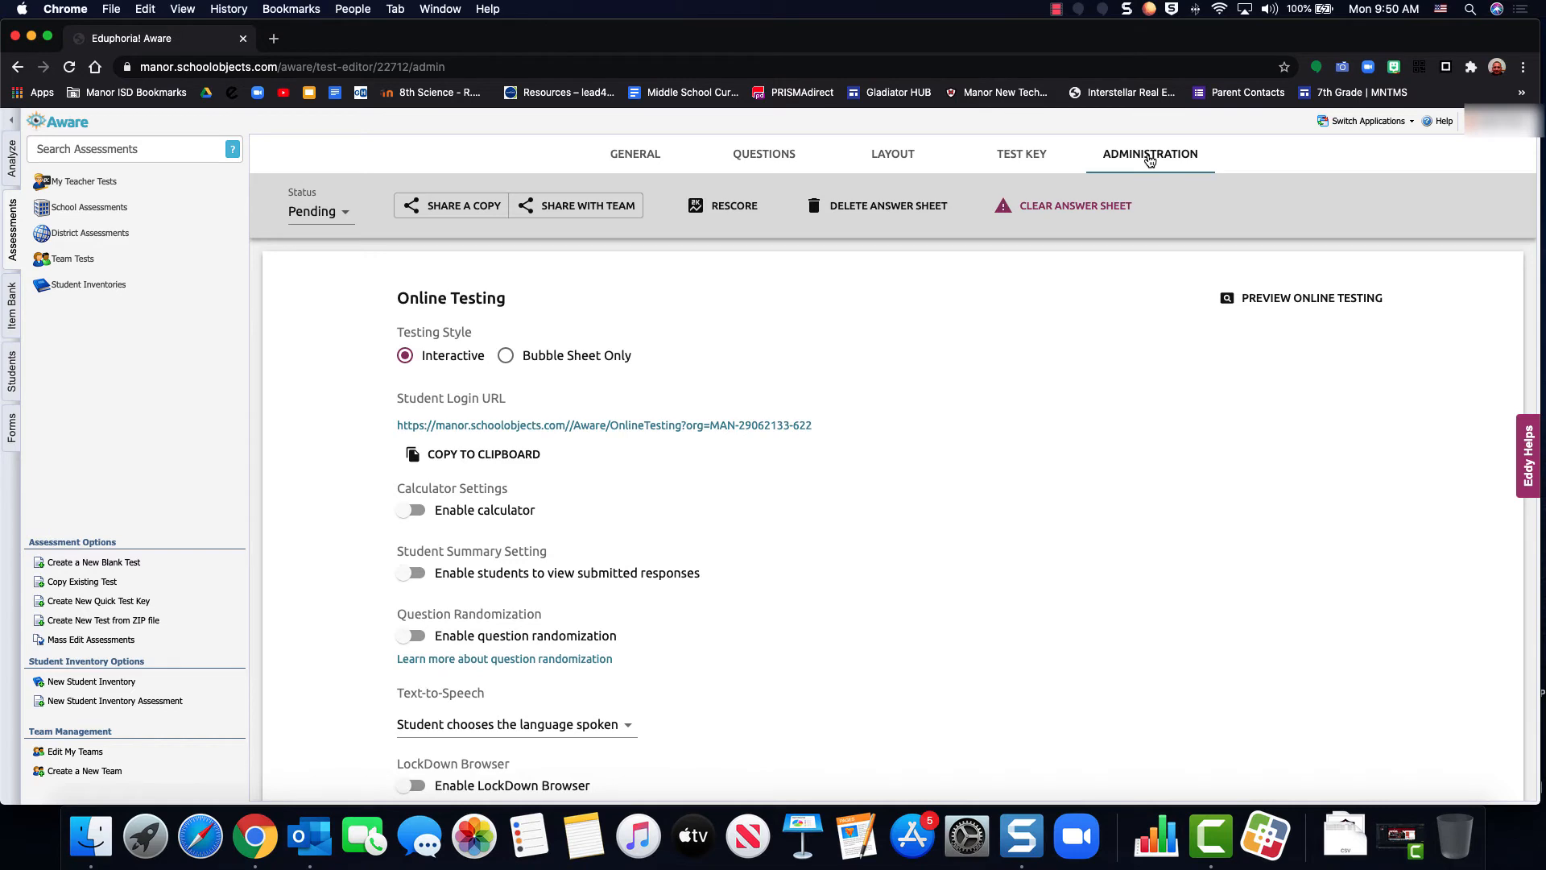
click(1257, 308)
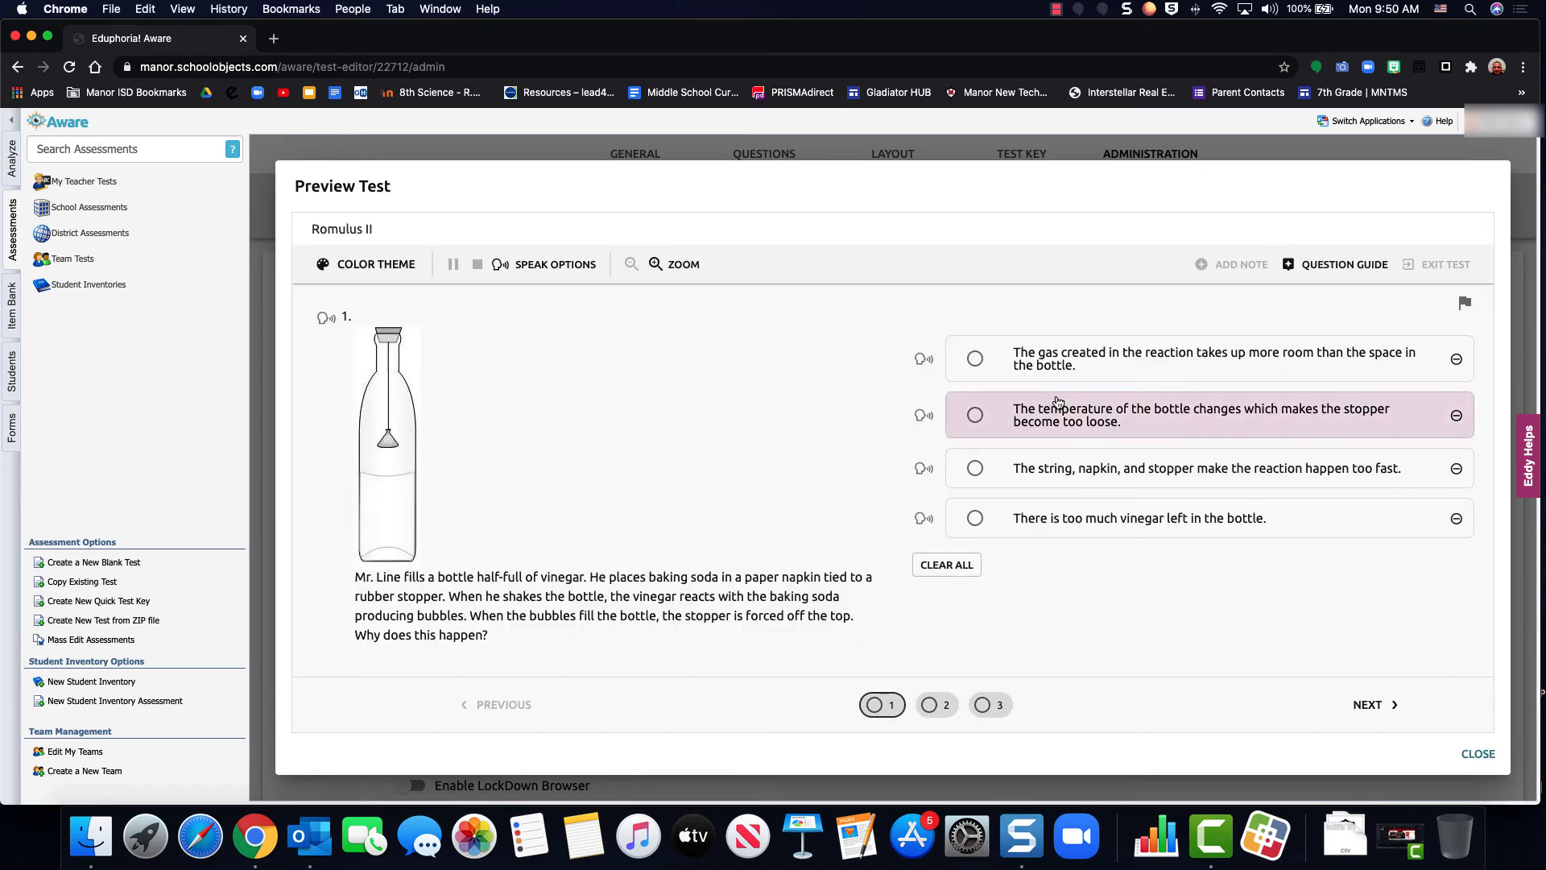
click(936, 705)
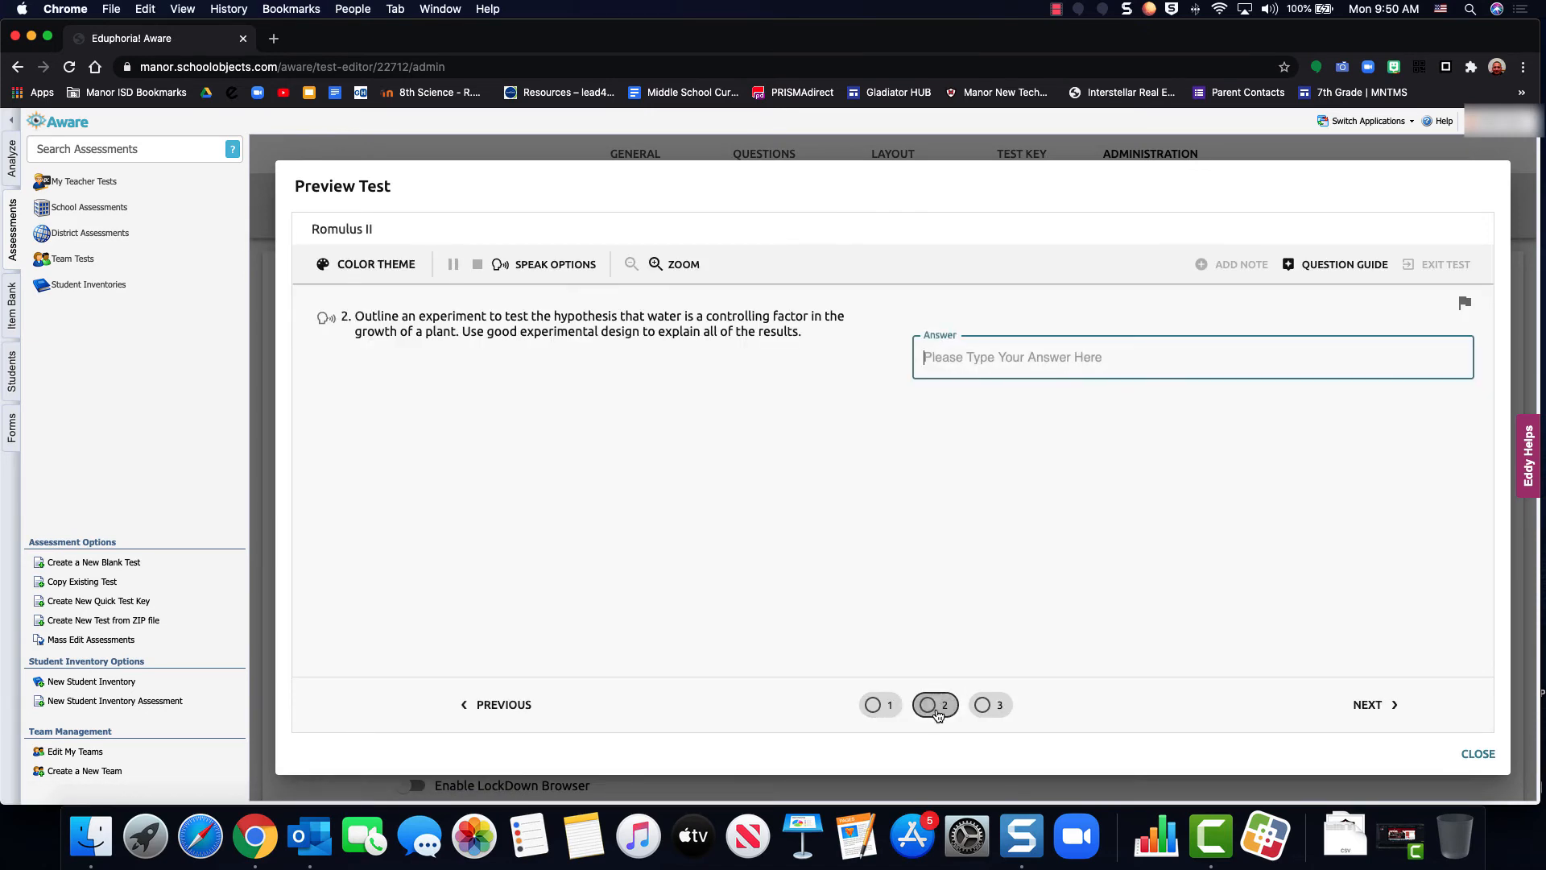
click(993, 714)
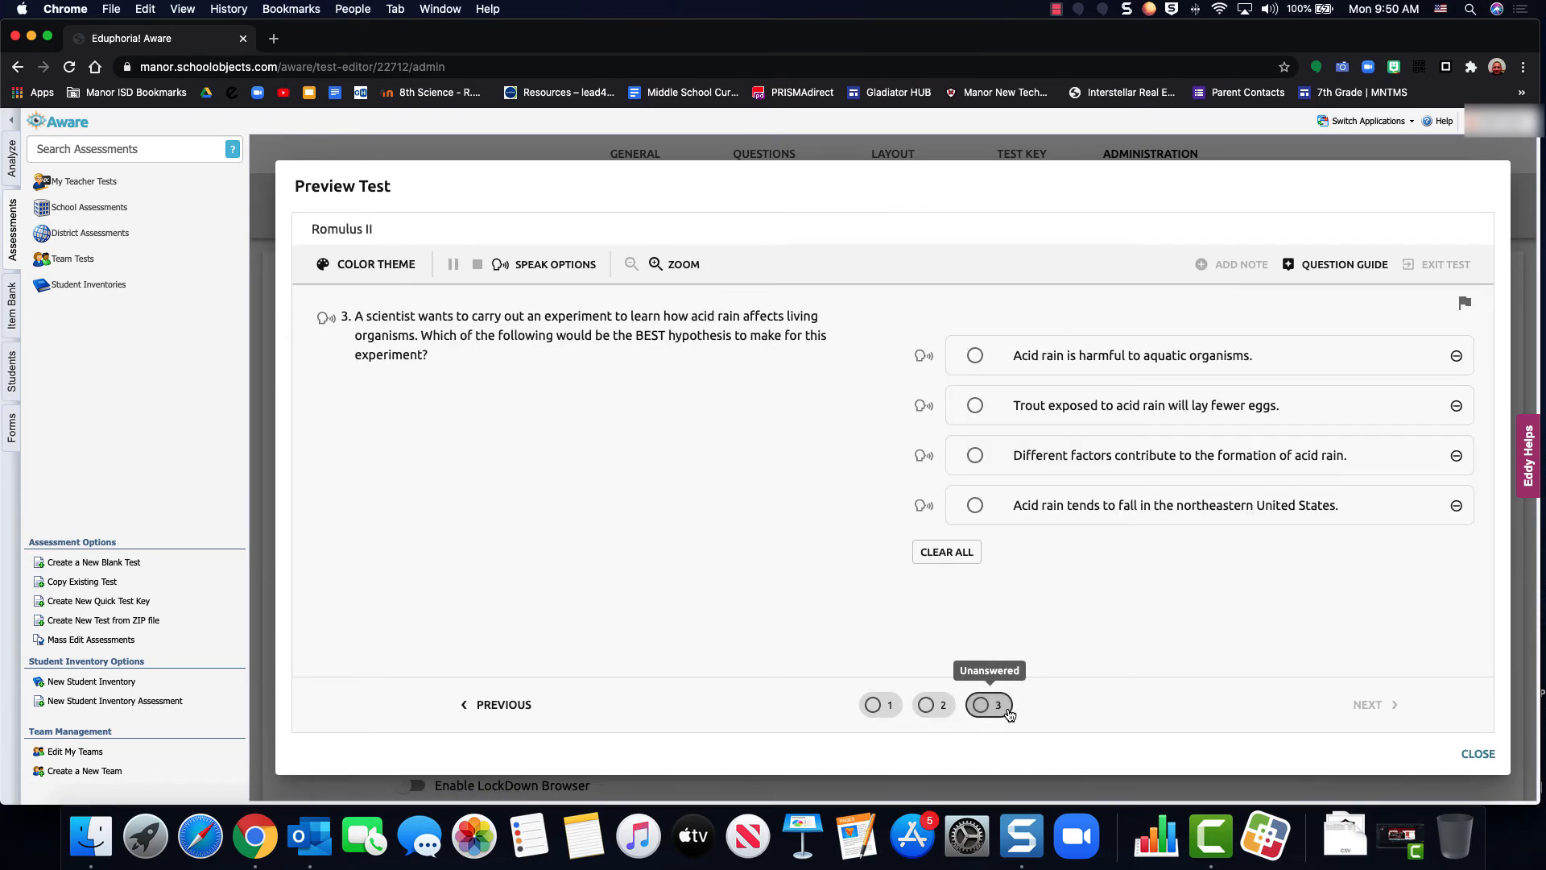
click(887, 707)
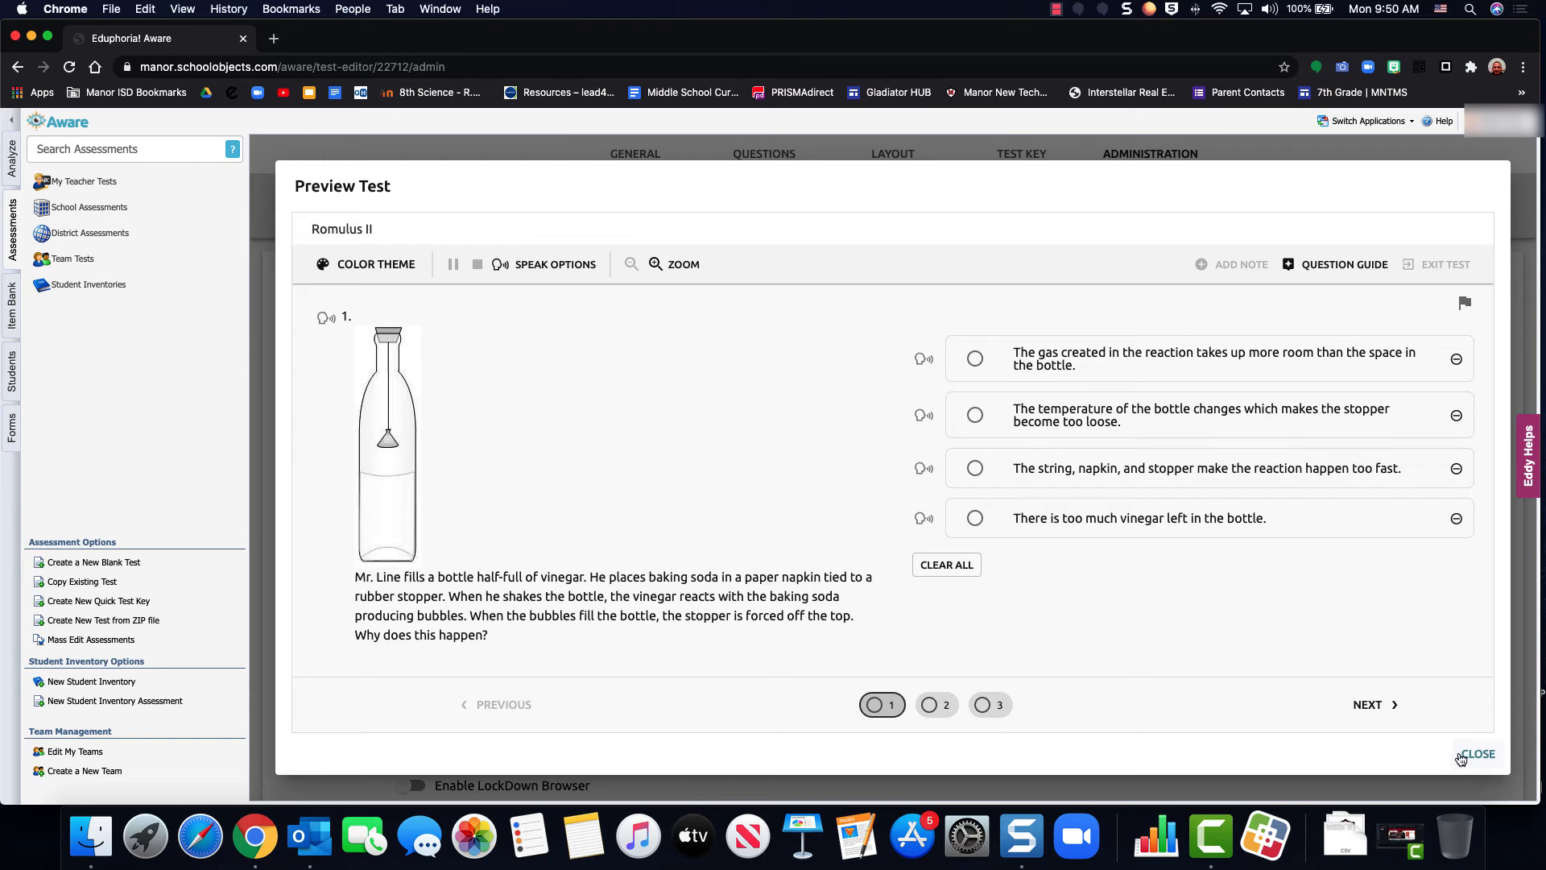
click(1479, 753)
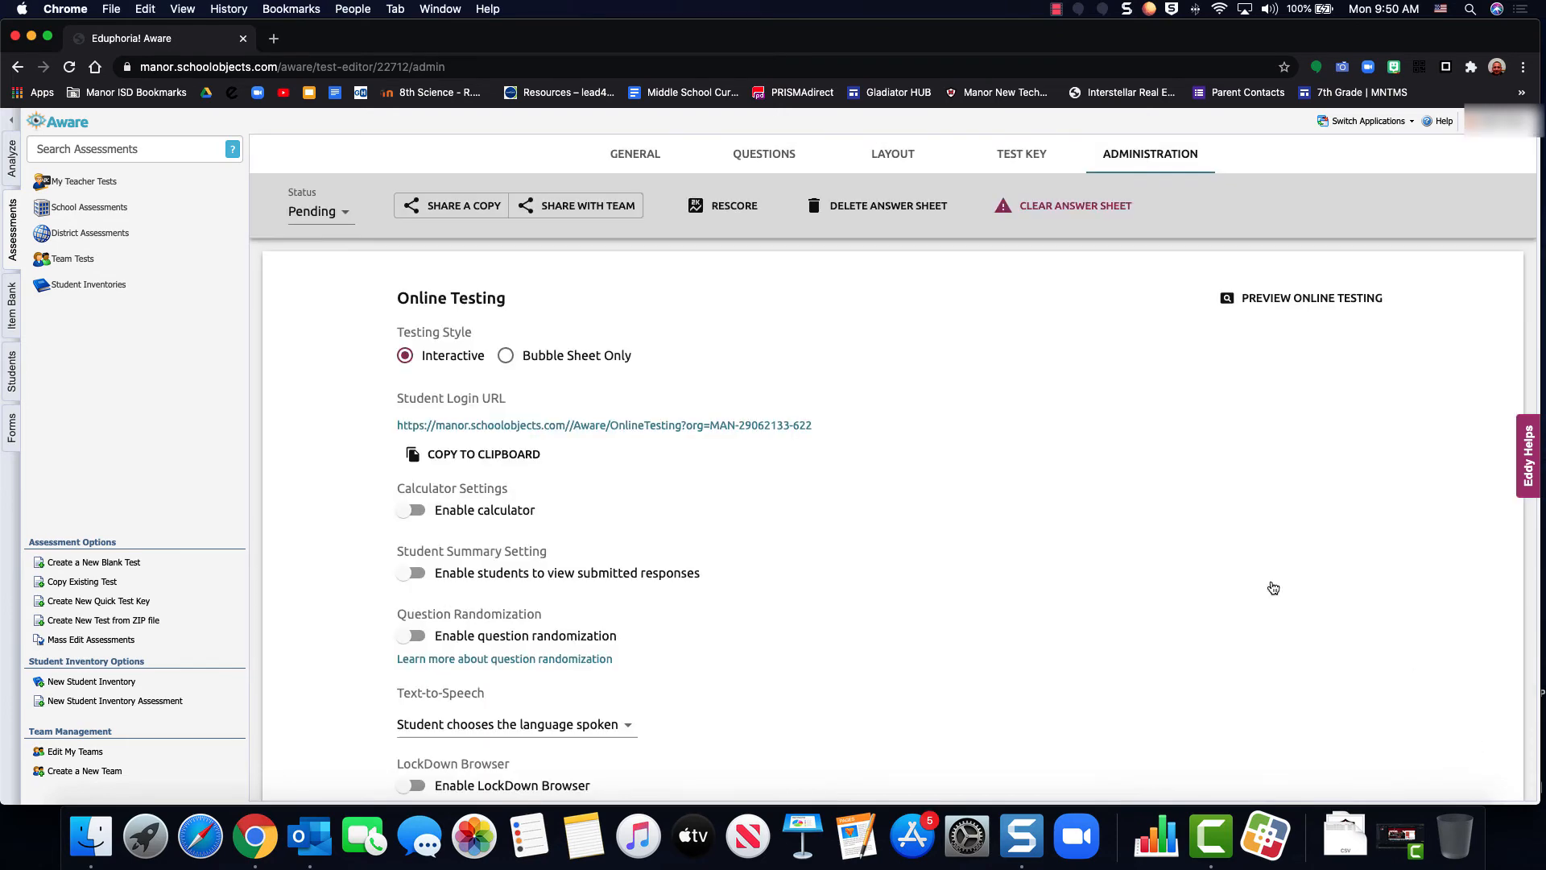
Look over the online testing options in the test's administration settings and set the test's status to Active
scroll(1271, 586, down, 3)
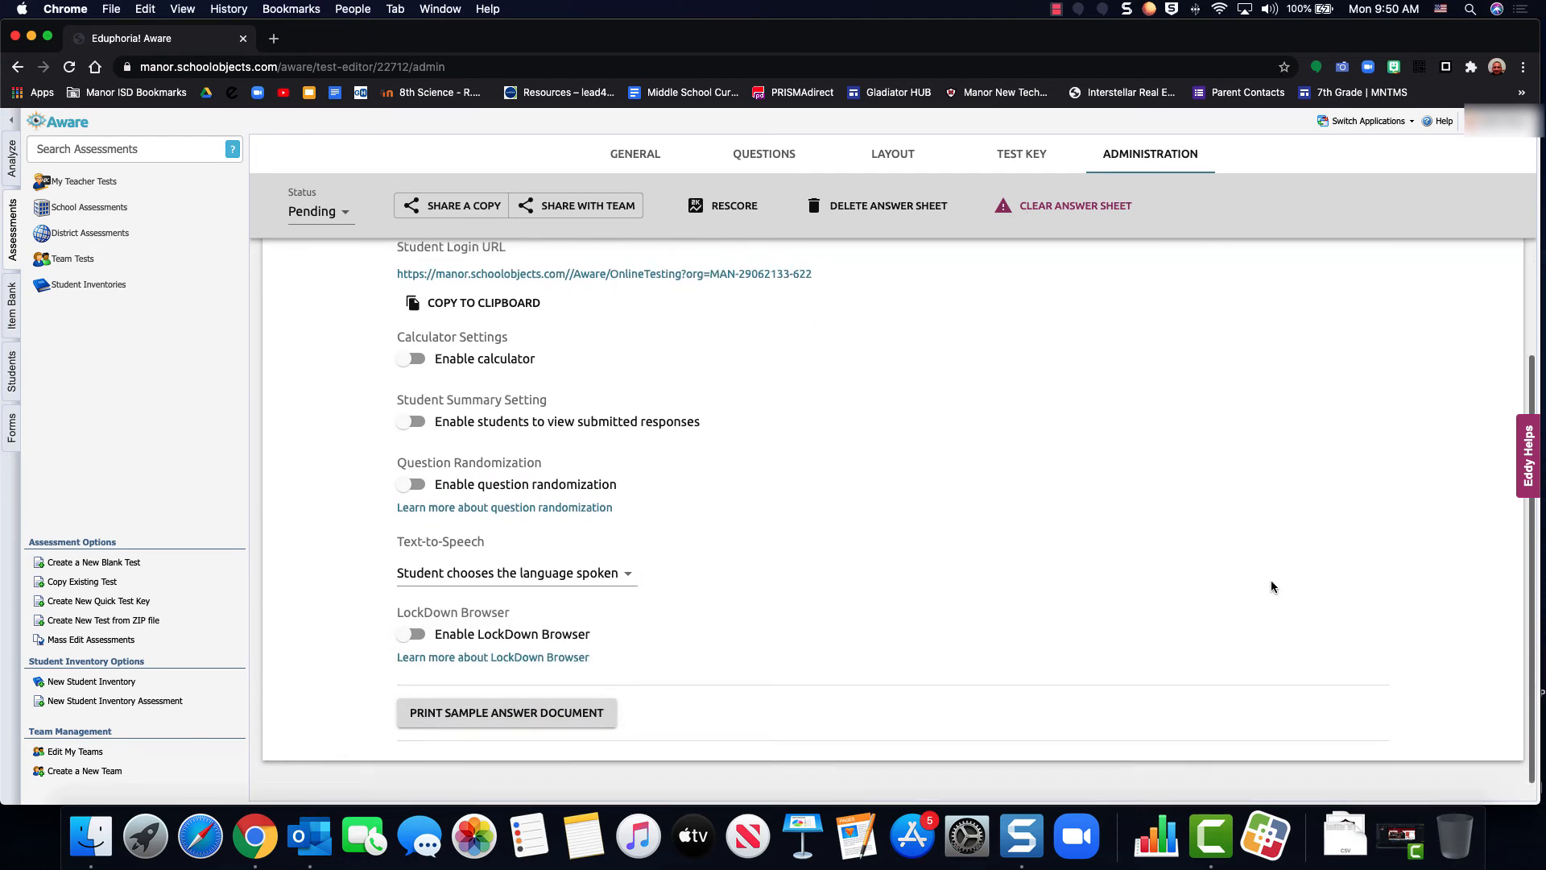
scroll(1271, 587, up, 3)
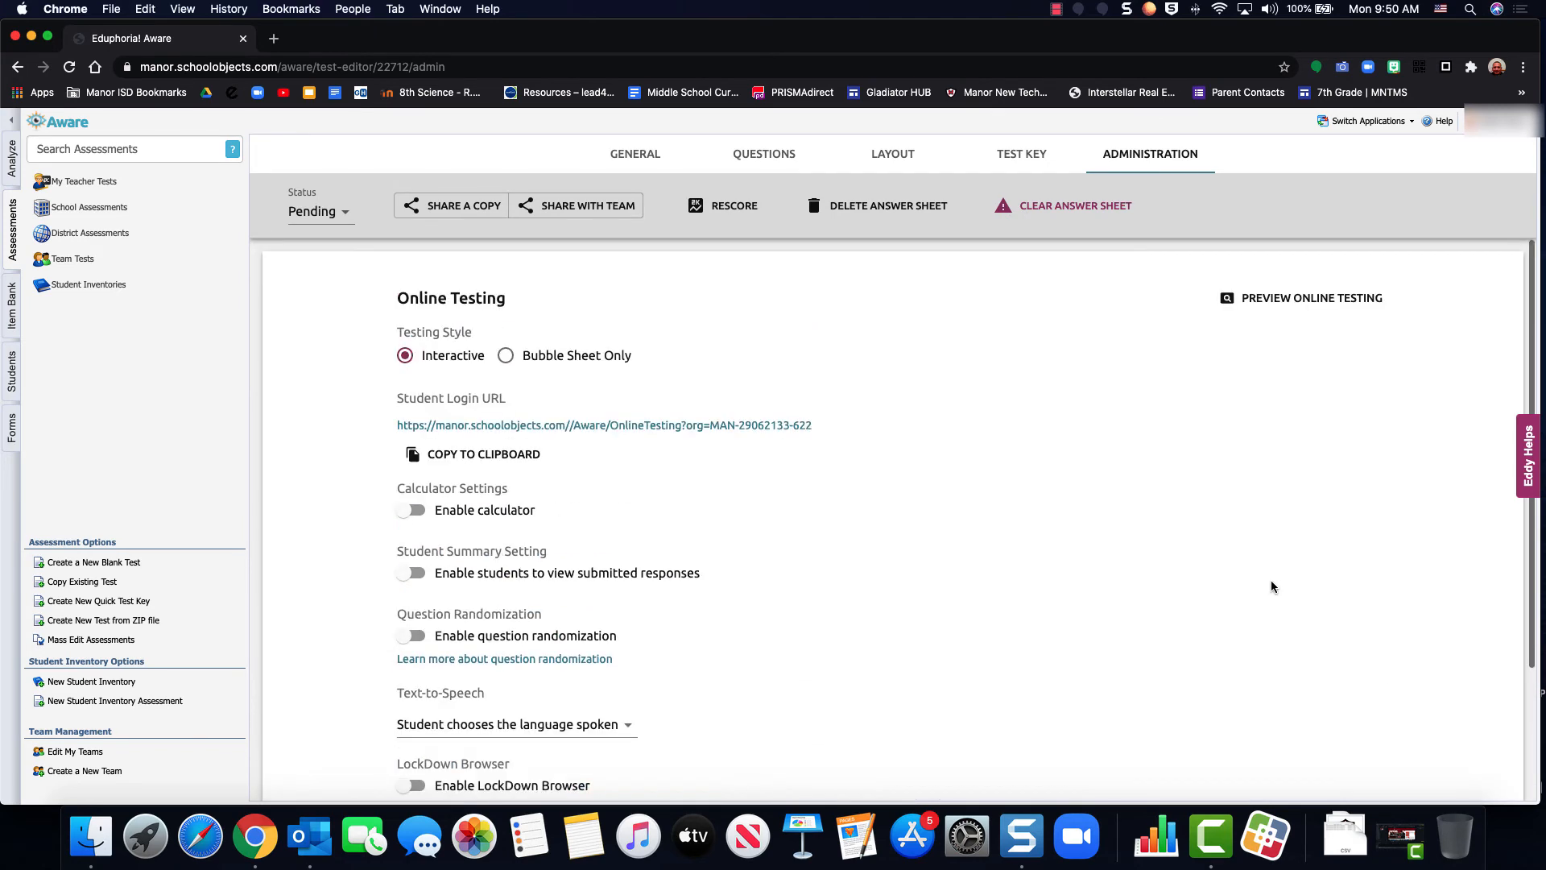
click(314, 199)
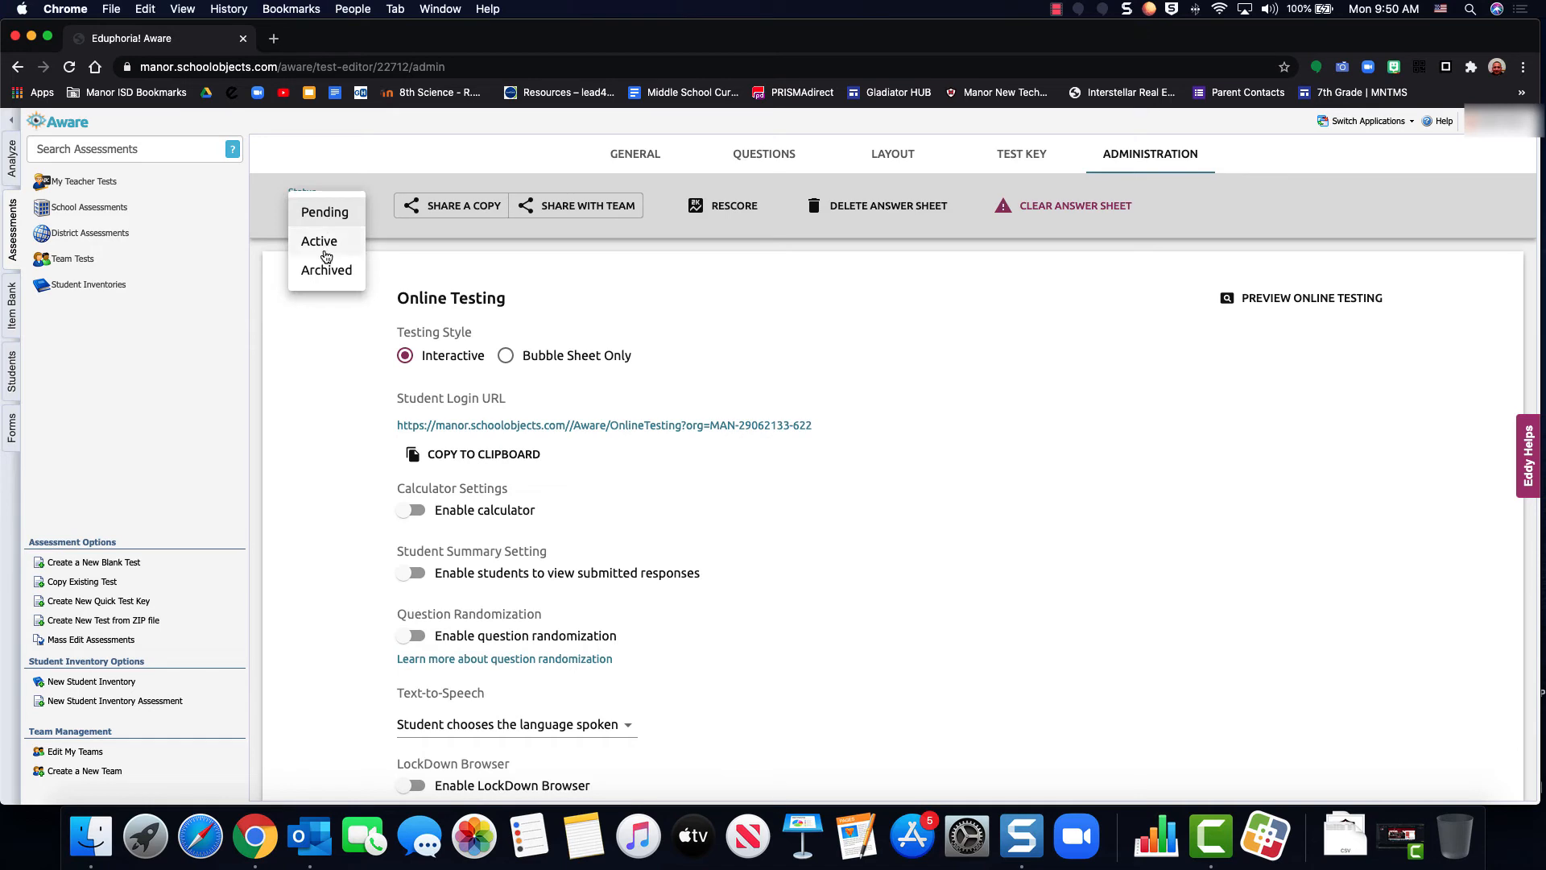
click(326, 256)
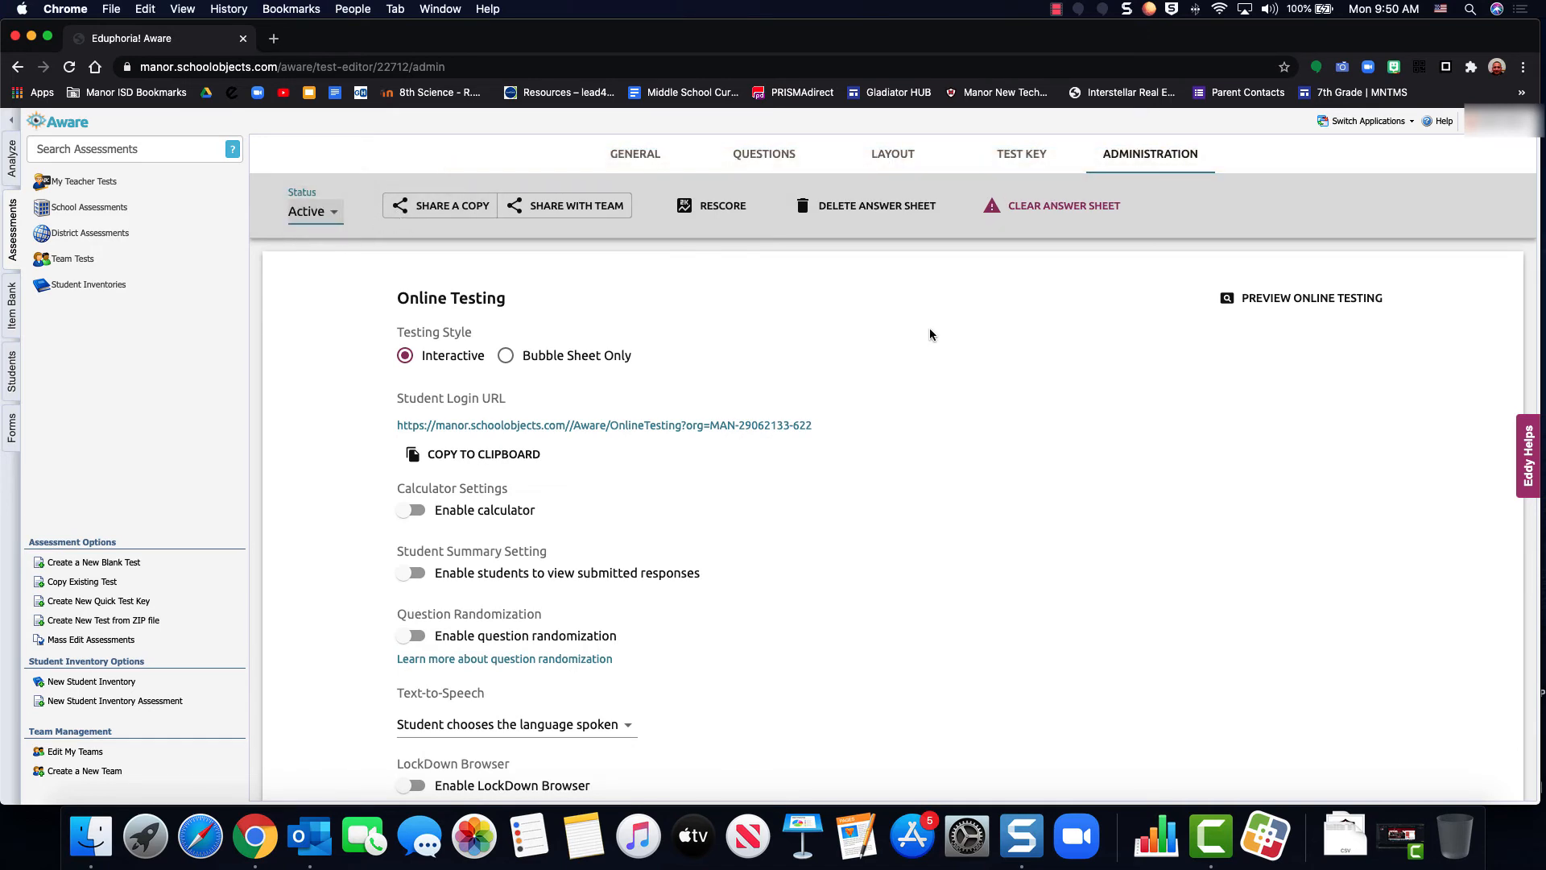
Check the online testing options once more and review the test's general settings
scroll(930, 334, down, 5)
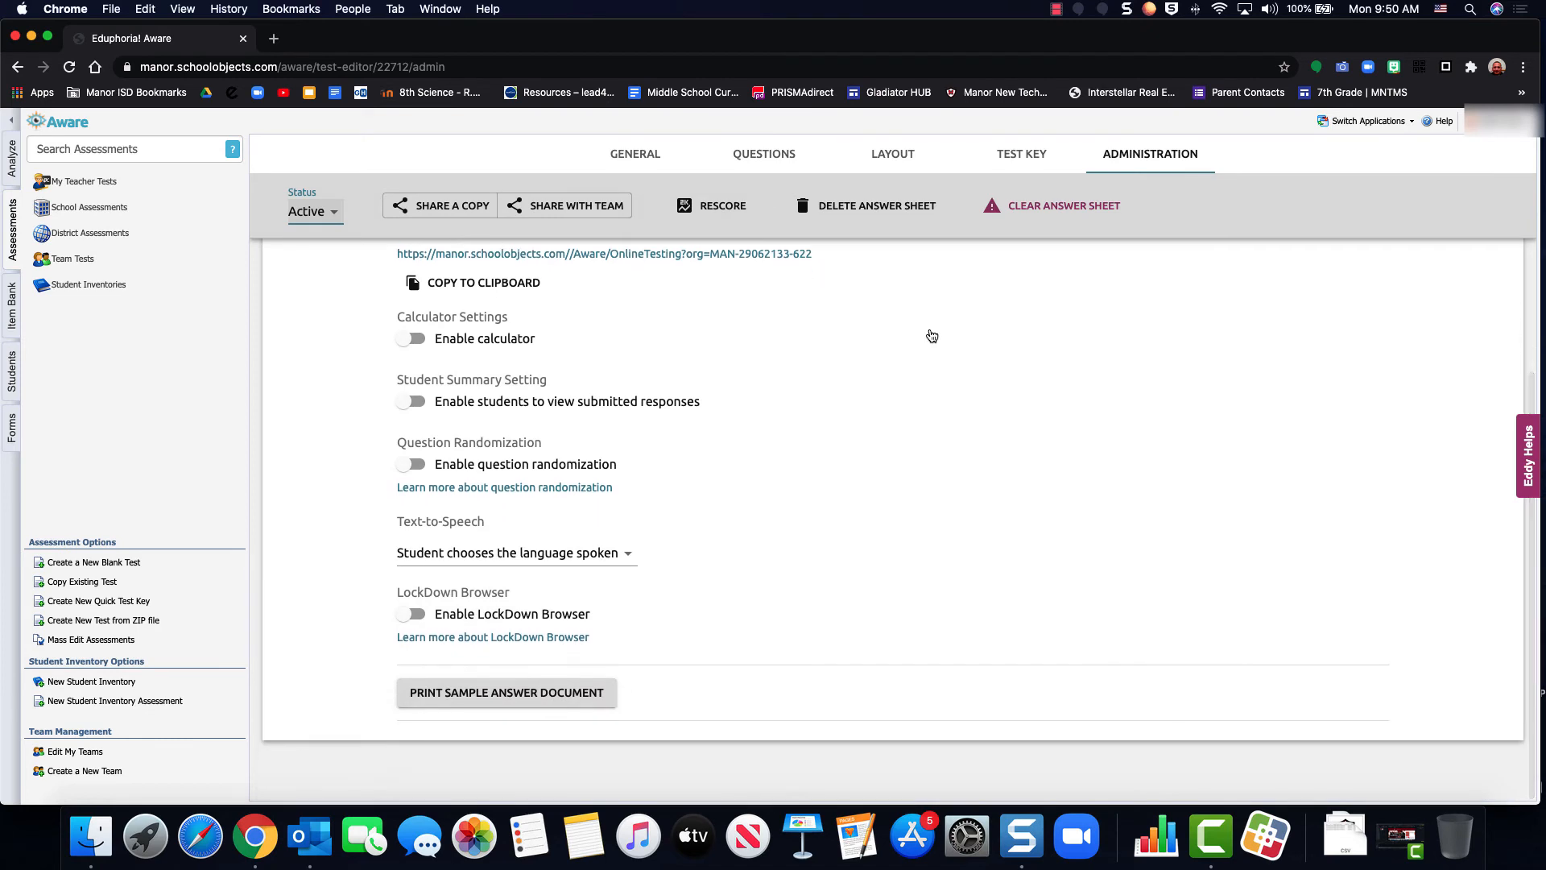
scroll(930, 336, up, 5)
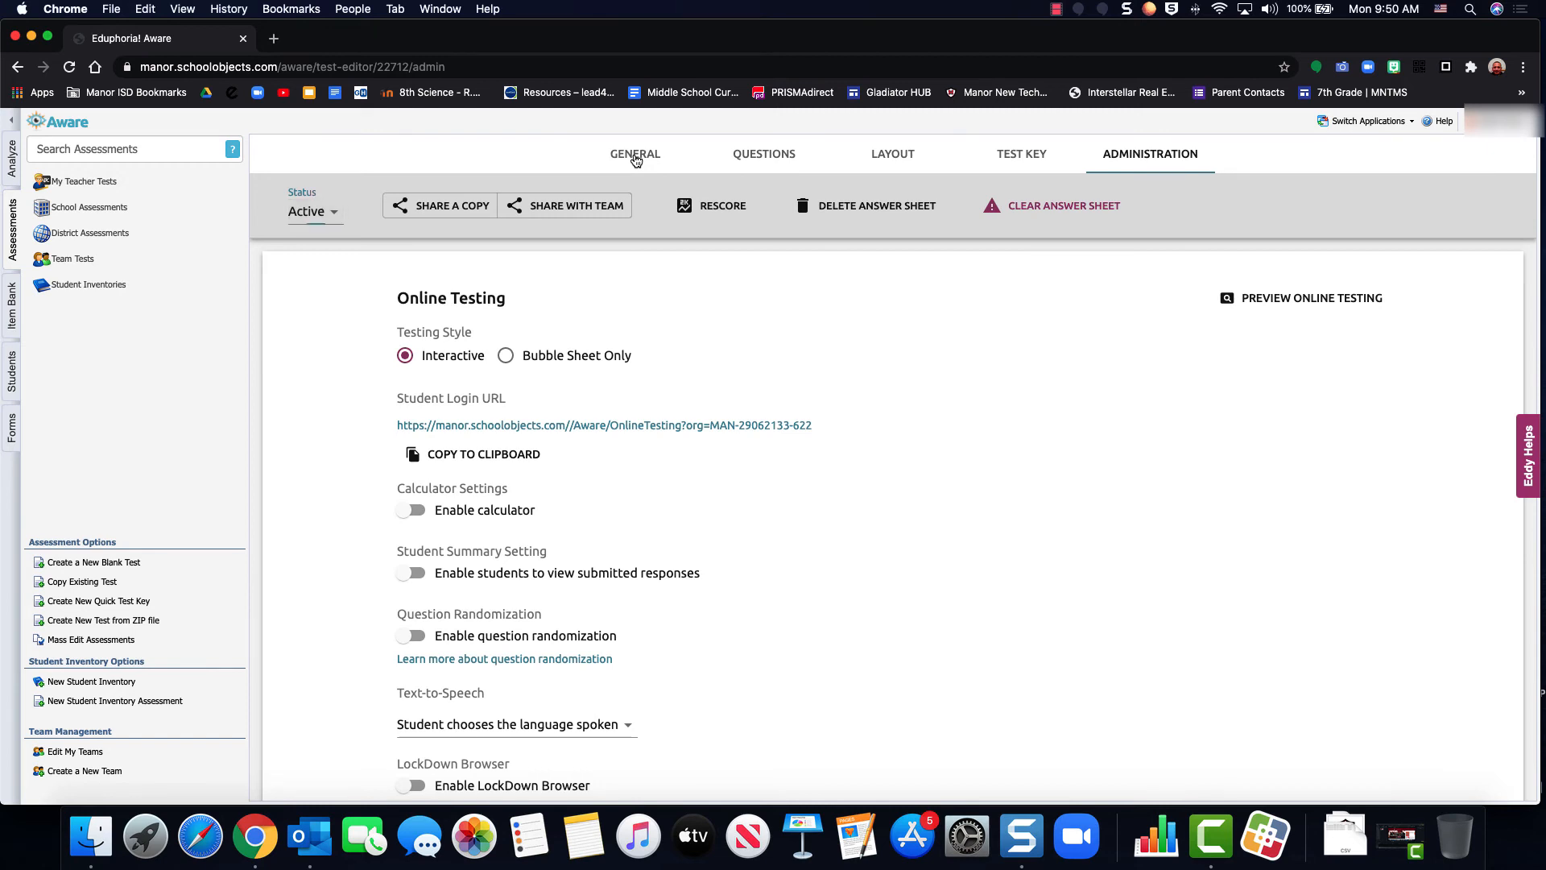
click(636, 158)
scroll(703, 390, down, 5)
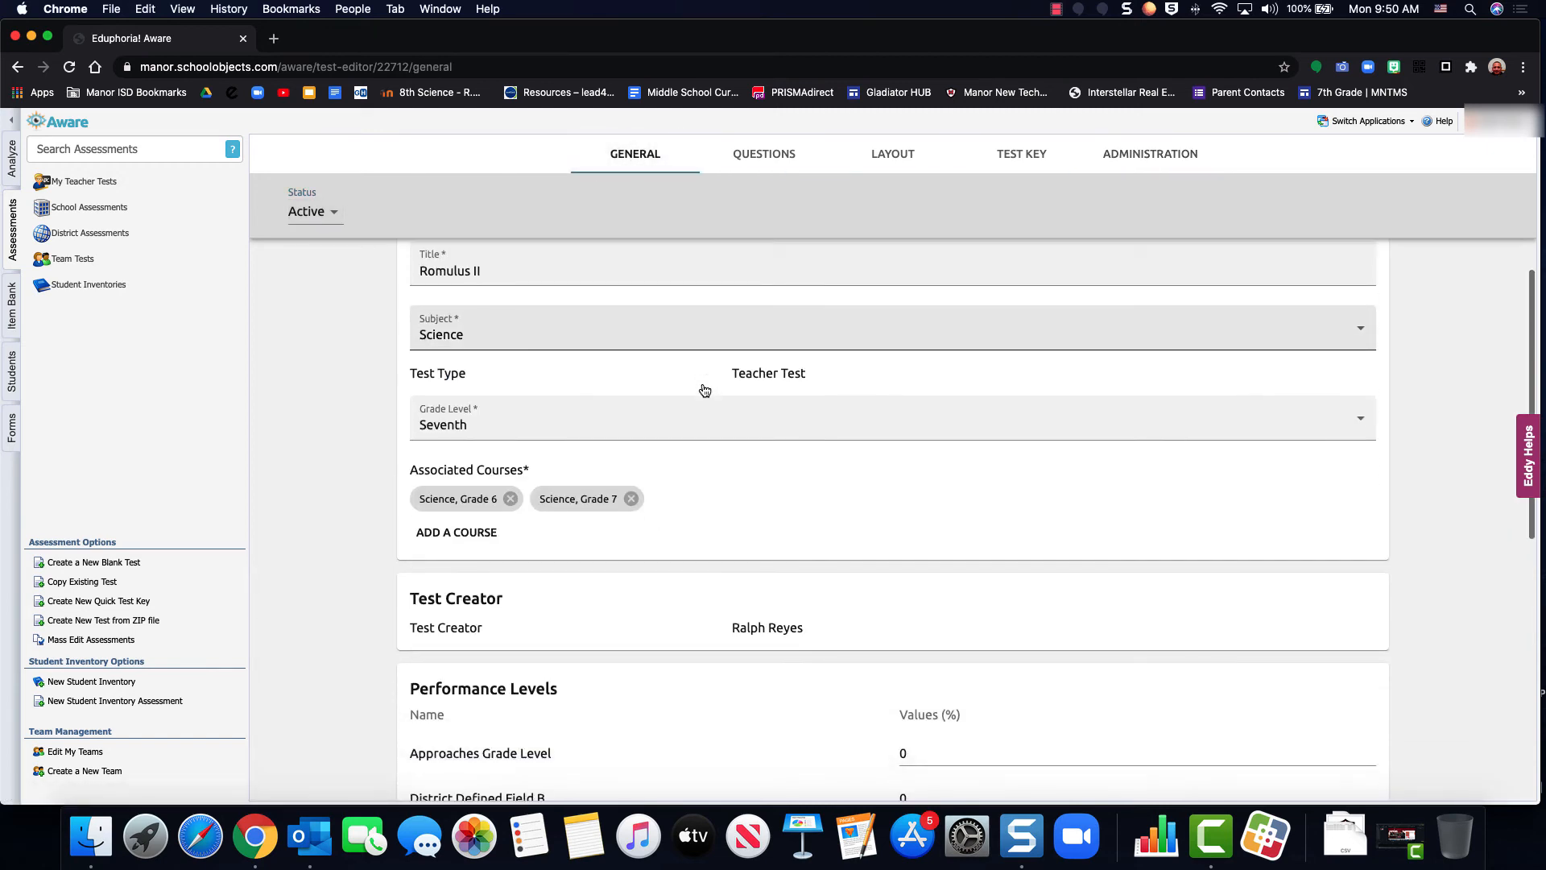
Review the test's performance levels and general details, its question summary, booklet layout and test key
scroll(702, 389, down, 5)
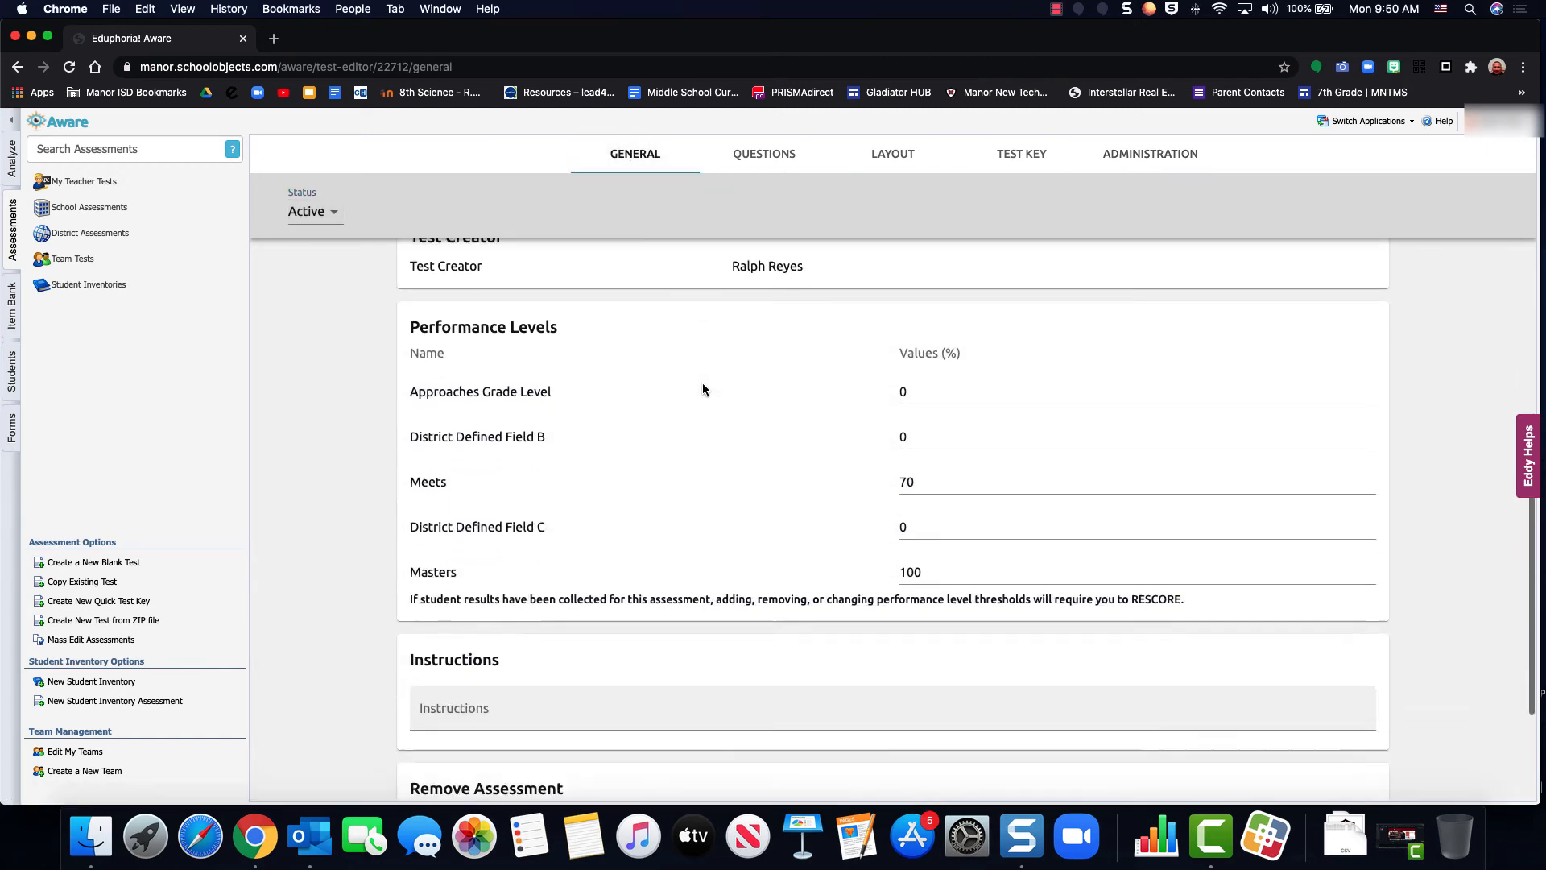
scroll(702, 389, up, 4)
scroll(703, 389, up, 4)
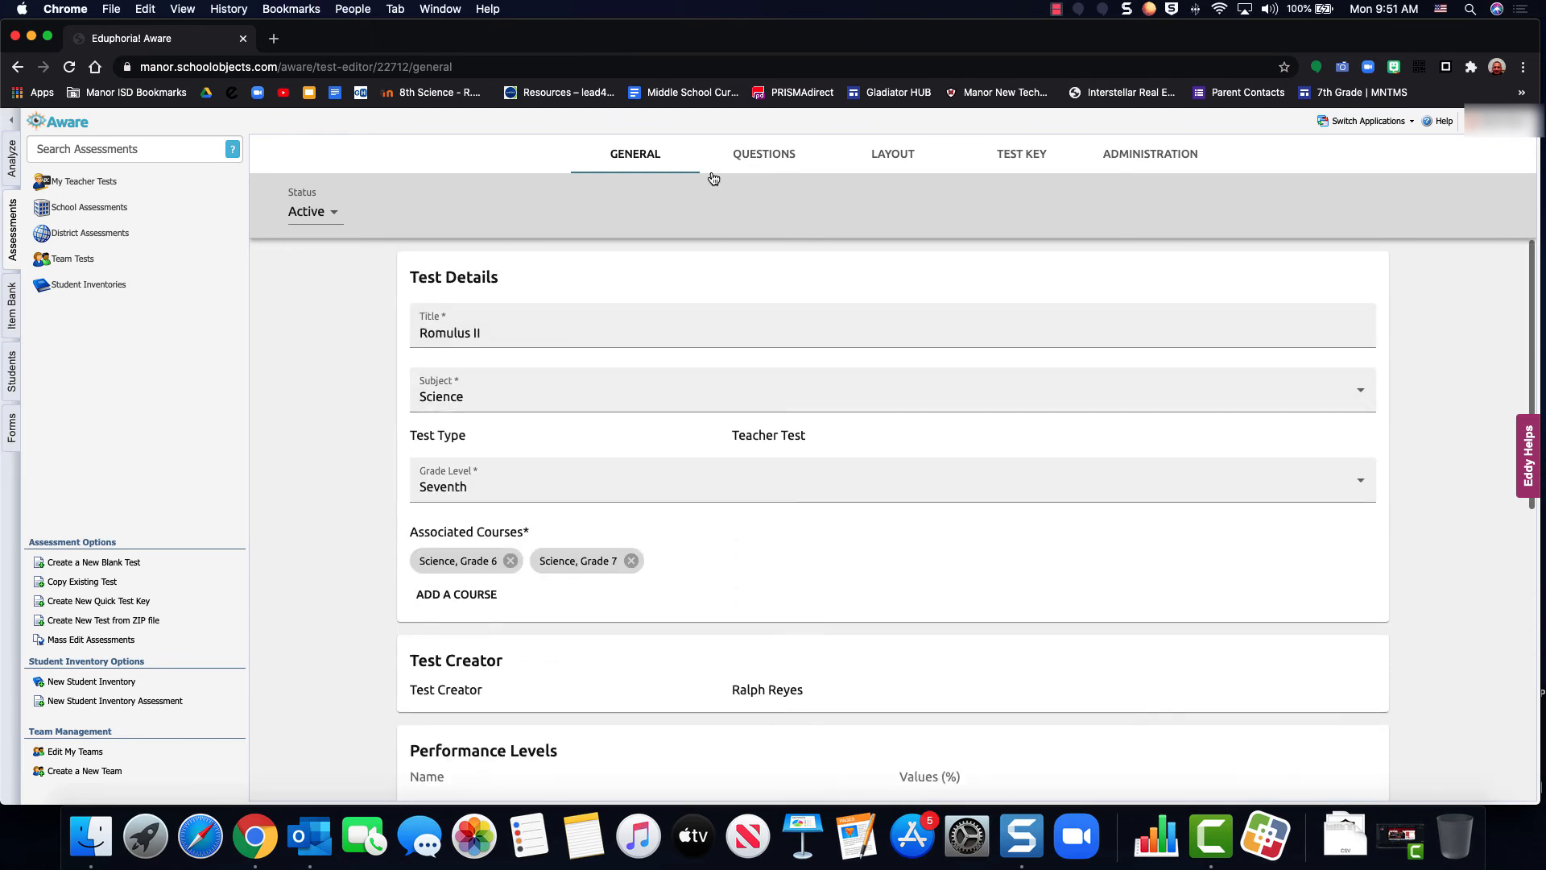
click(757, 153)
scroll(722, 461, down, 2)
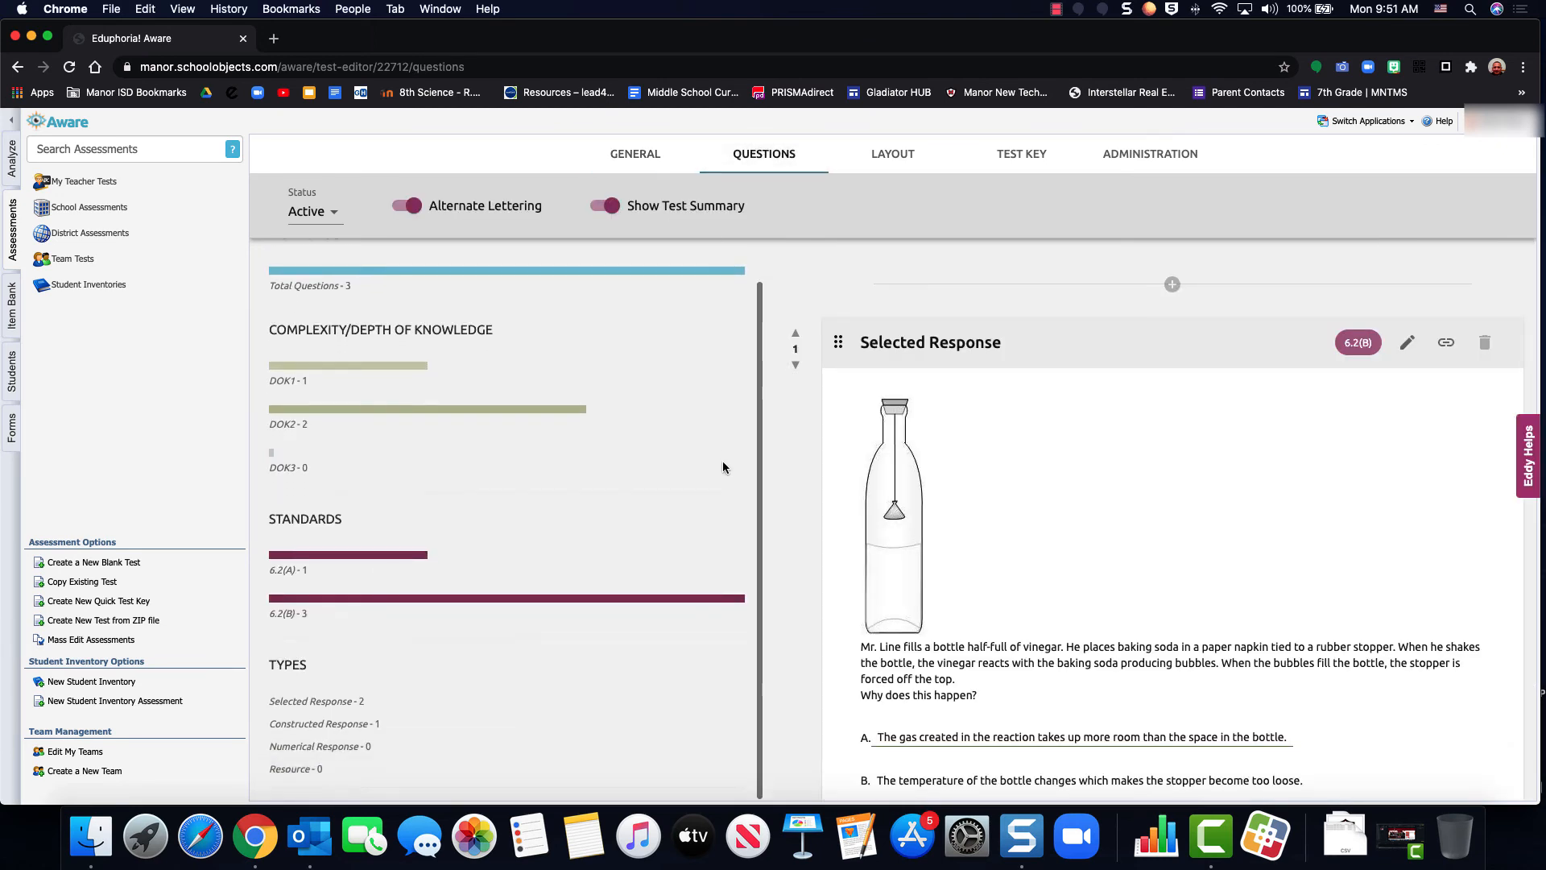
scroll(722, 461, up, 2)
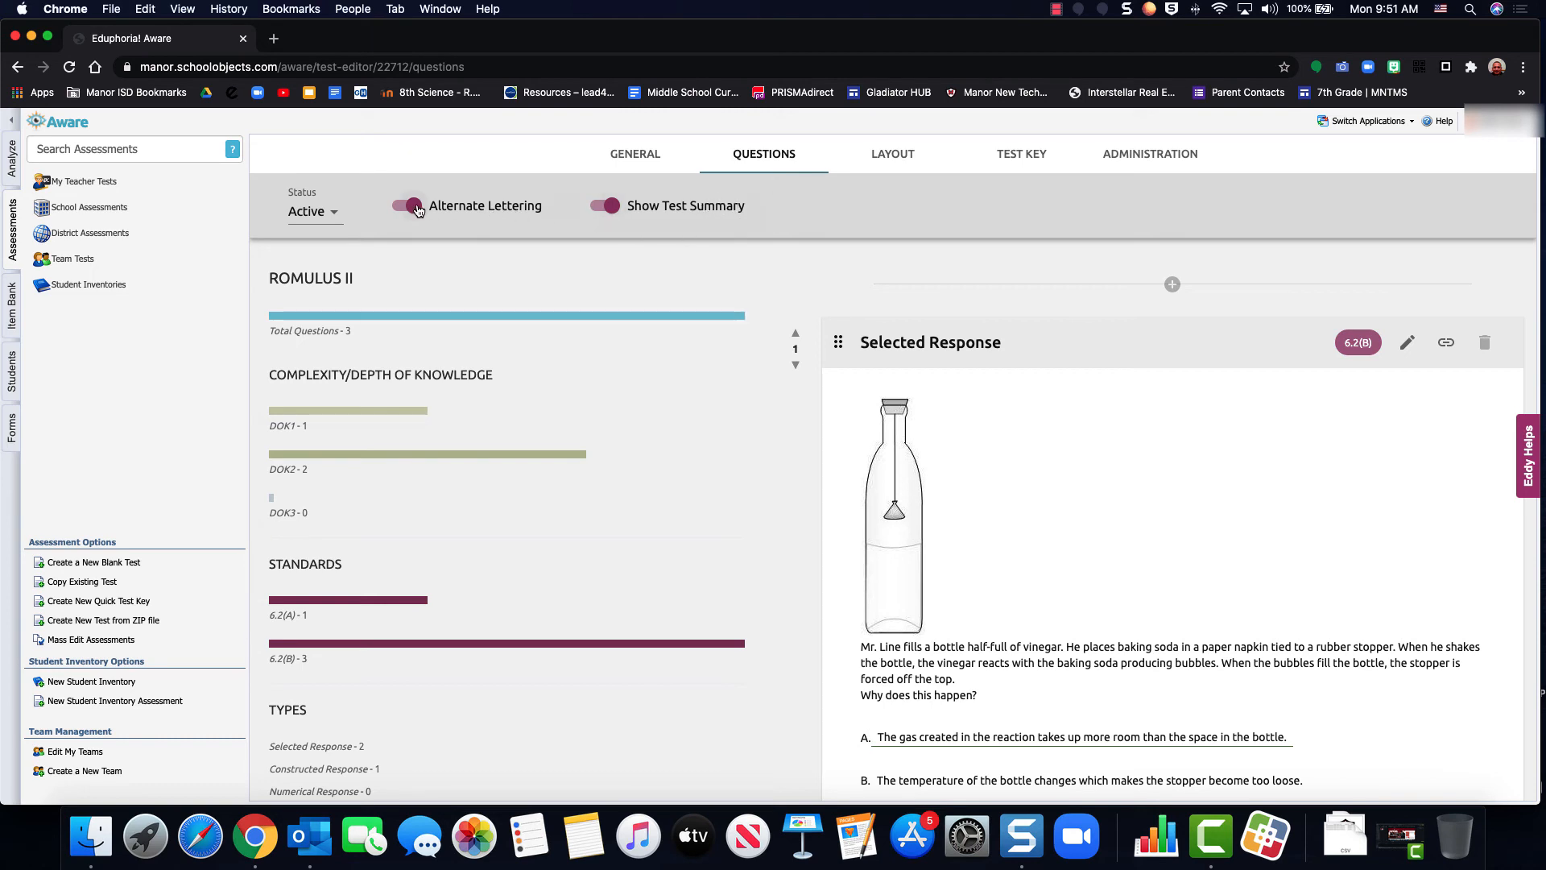
click(905, 155)
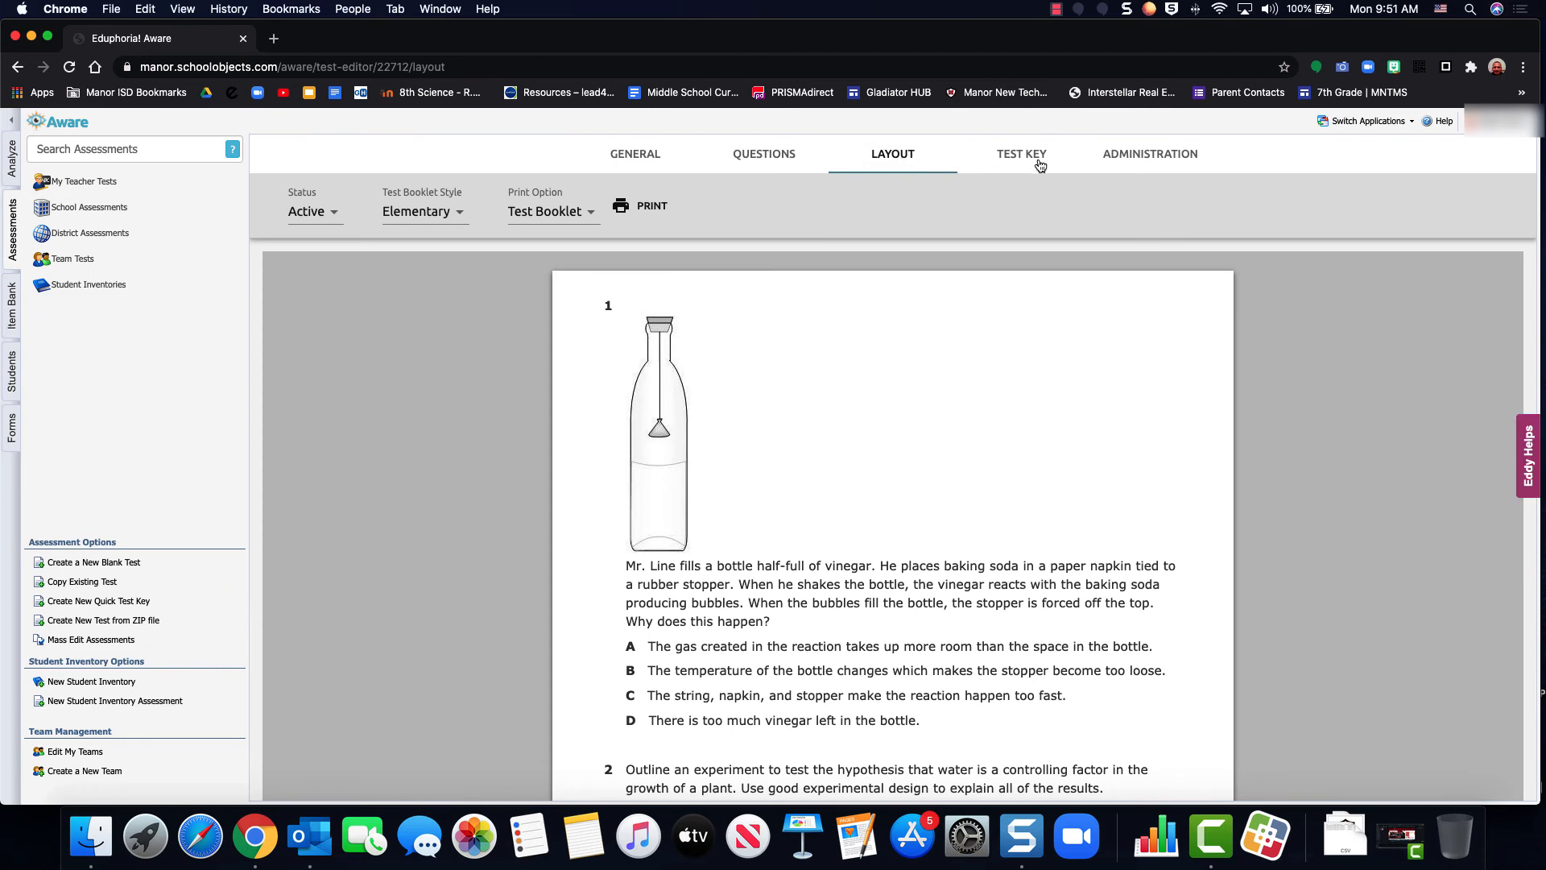
click(1021, 158)
Share the test with the Romulus team, converting it to a team test with the campus-level test type Practice
click(1133, 160)
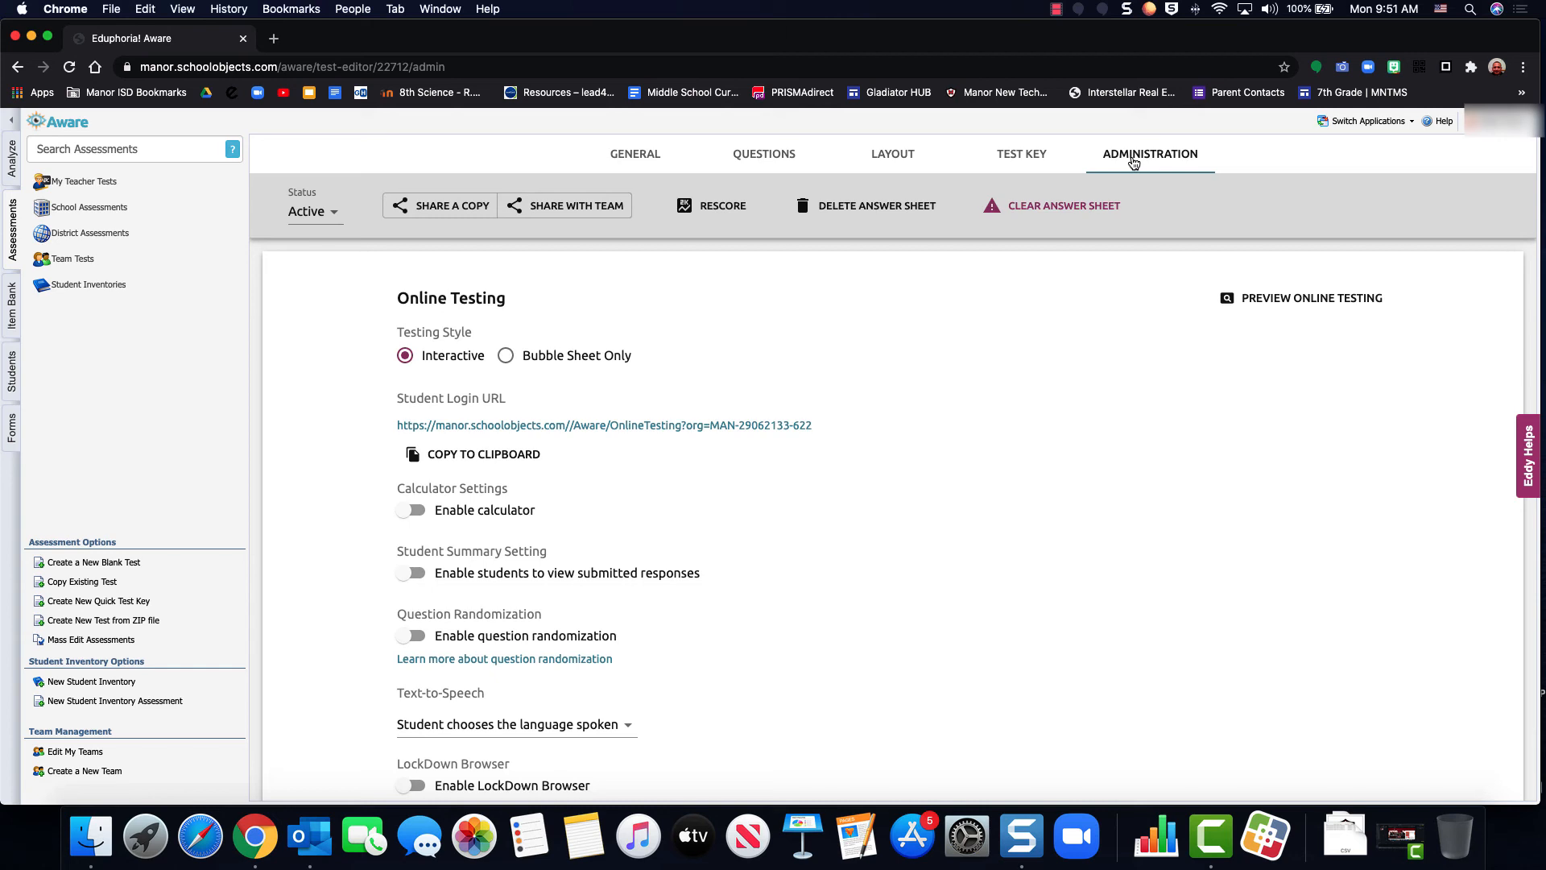
click(572, 216)
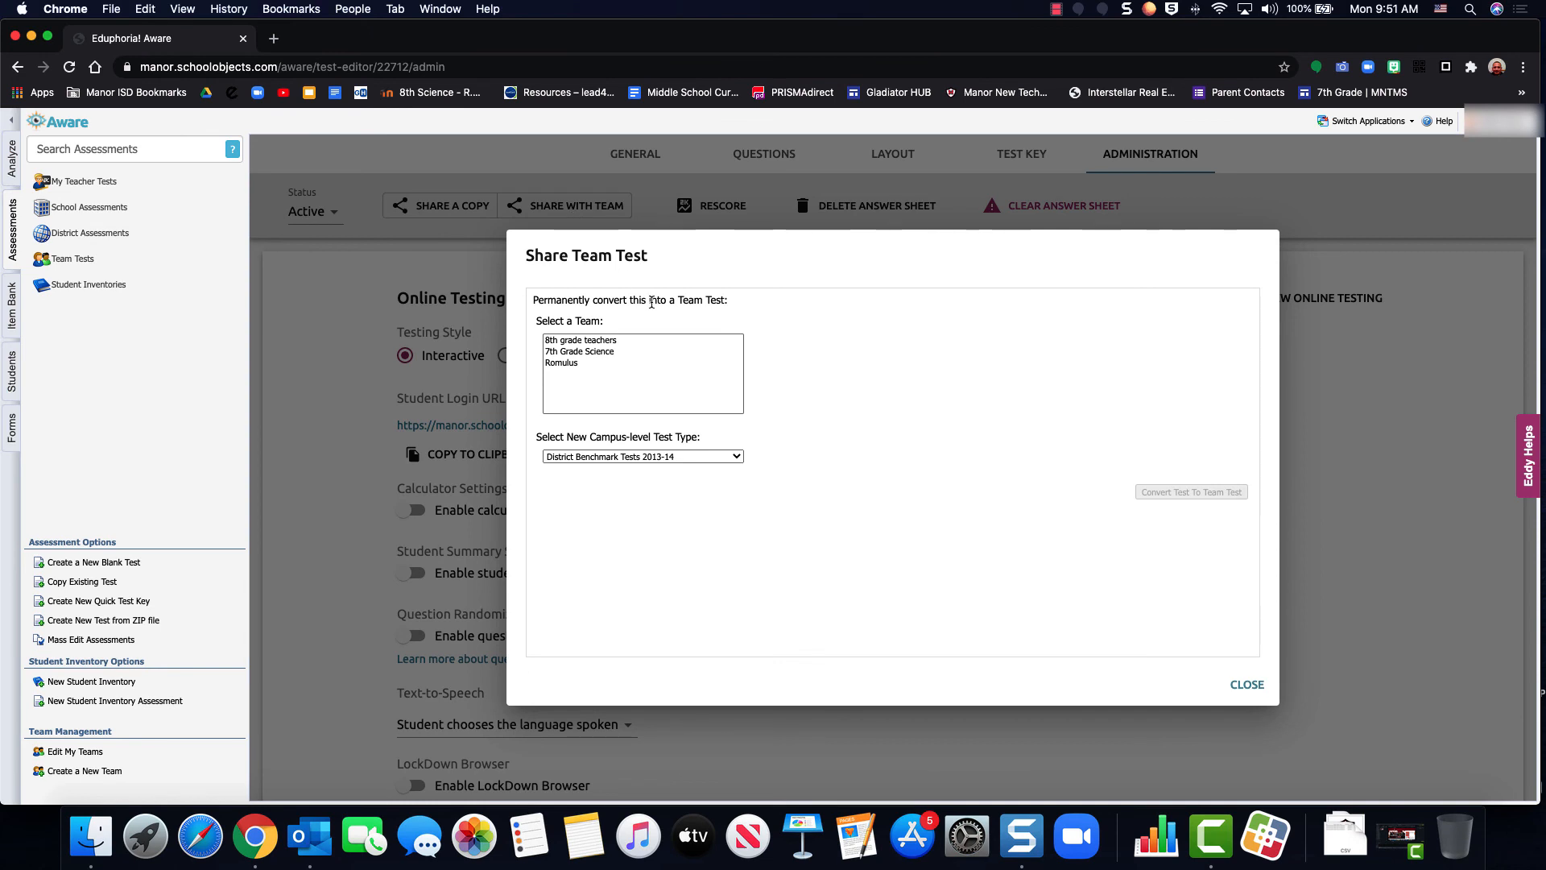
click(567, 364)
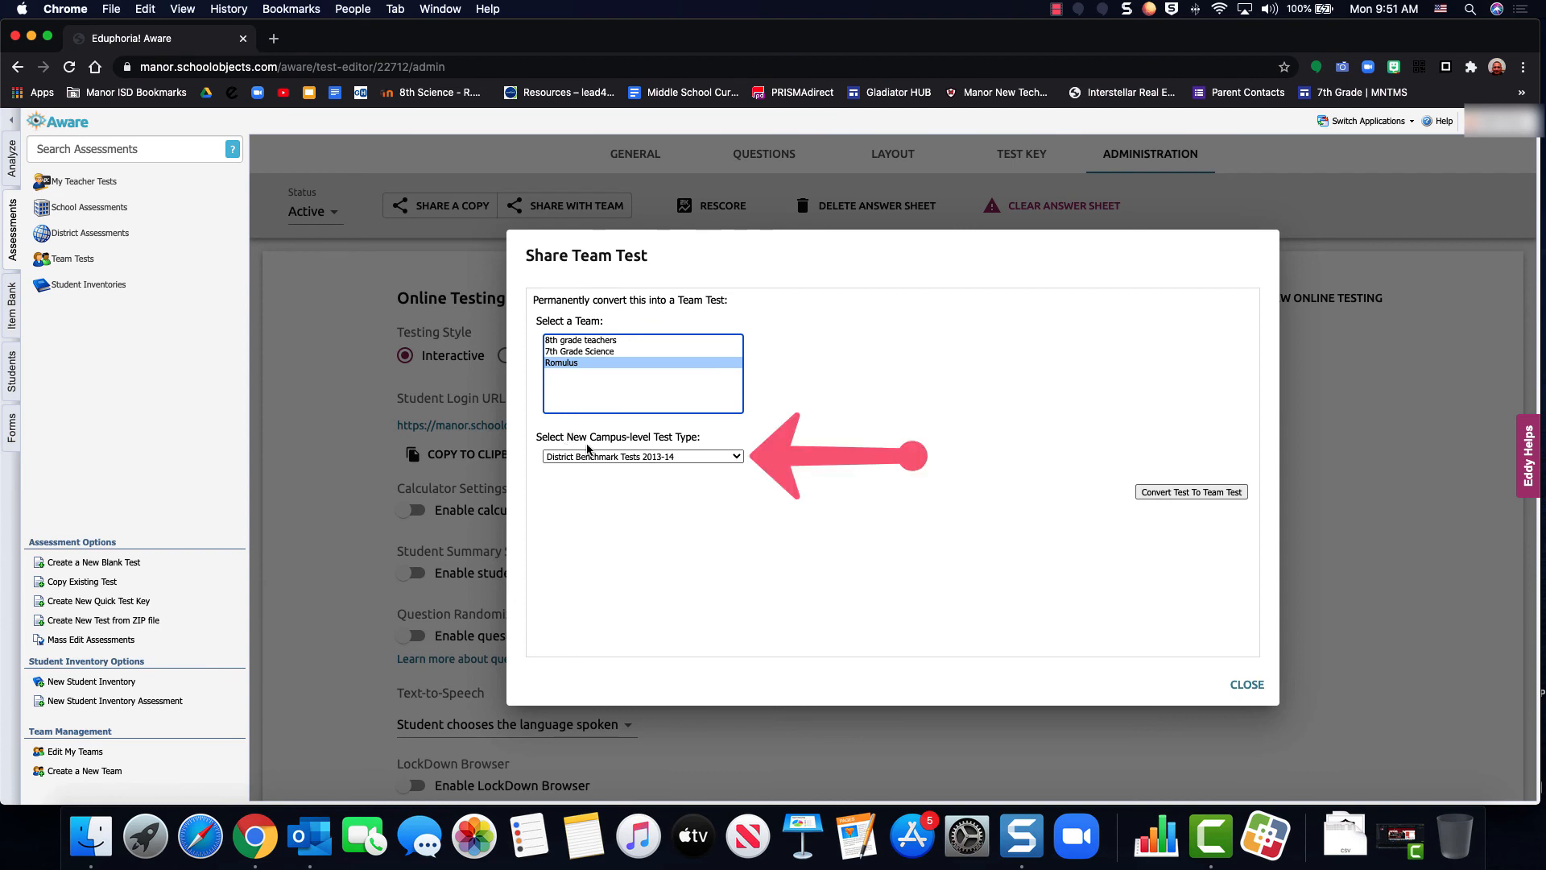
click(715, 458)
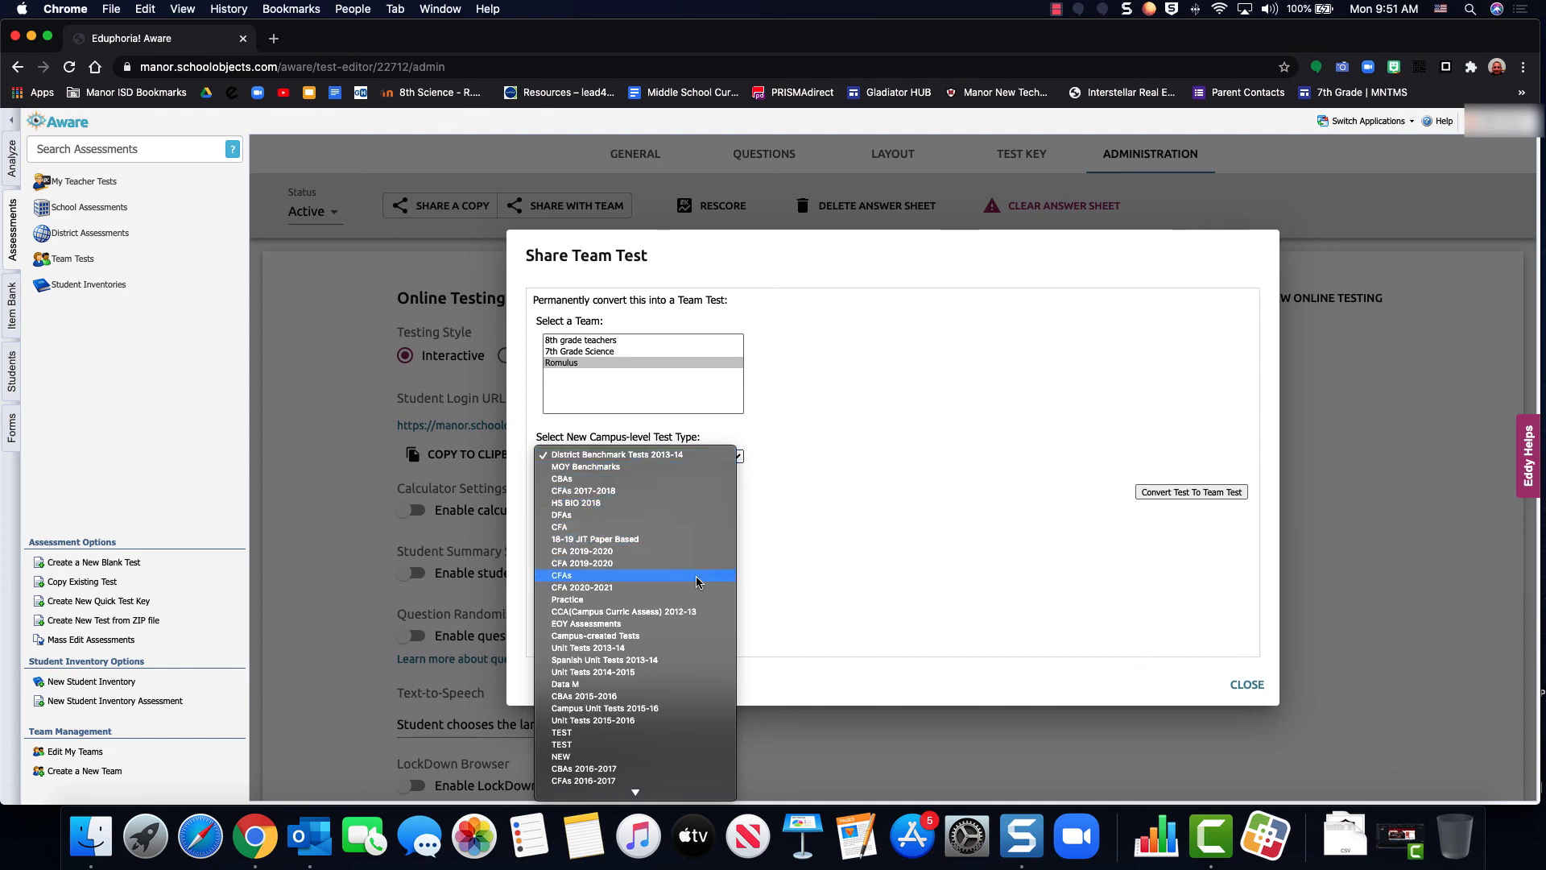
scroll(696, 577, down, 1)
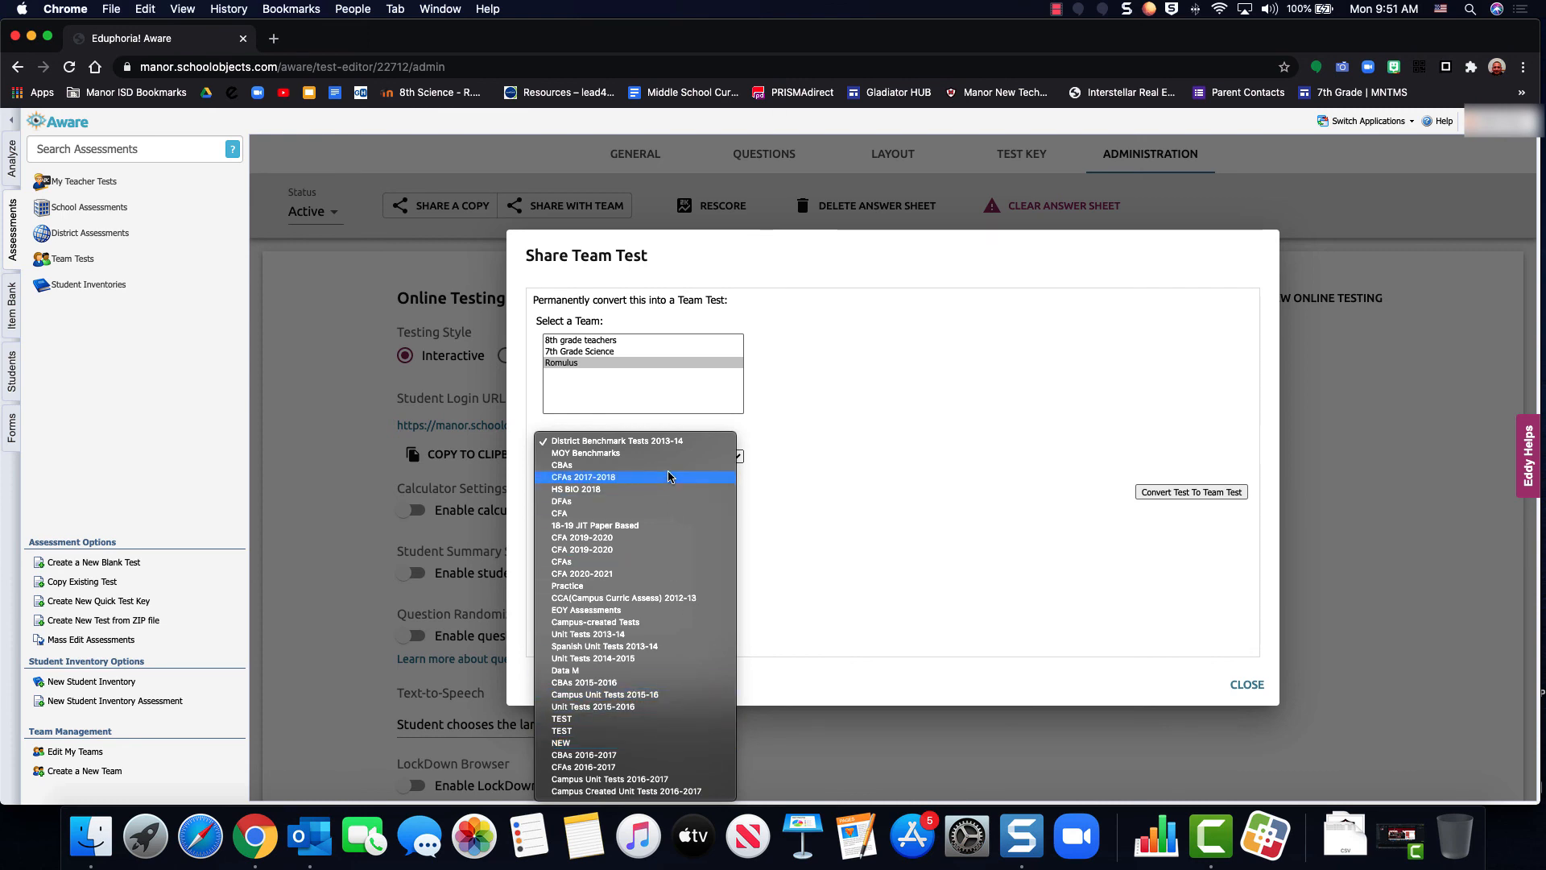
click(660, 585)
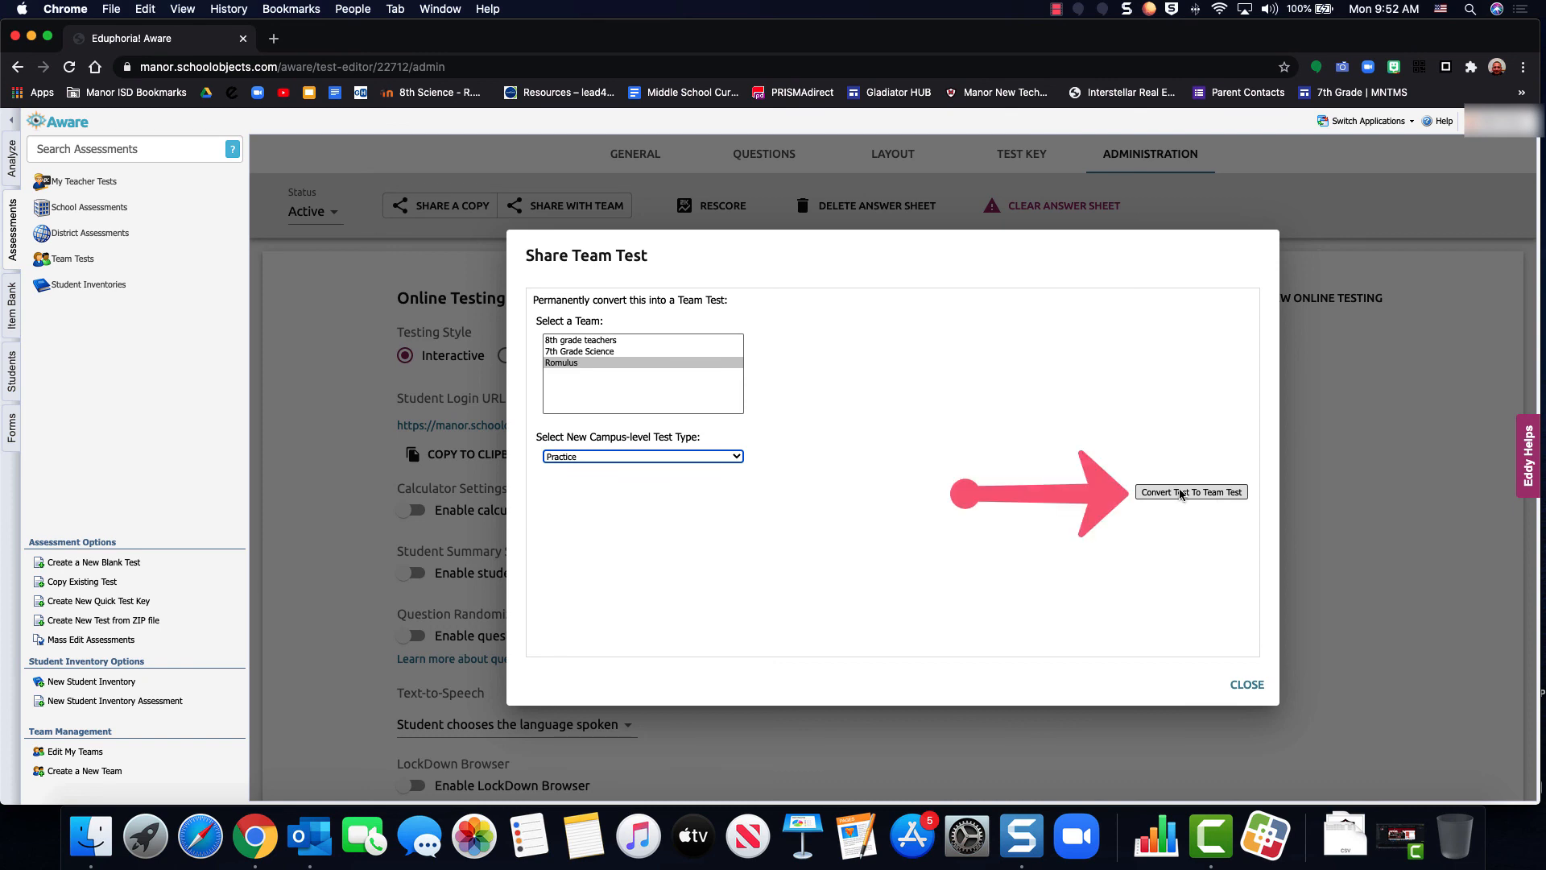
click(1210, 493)
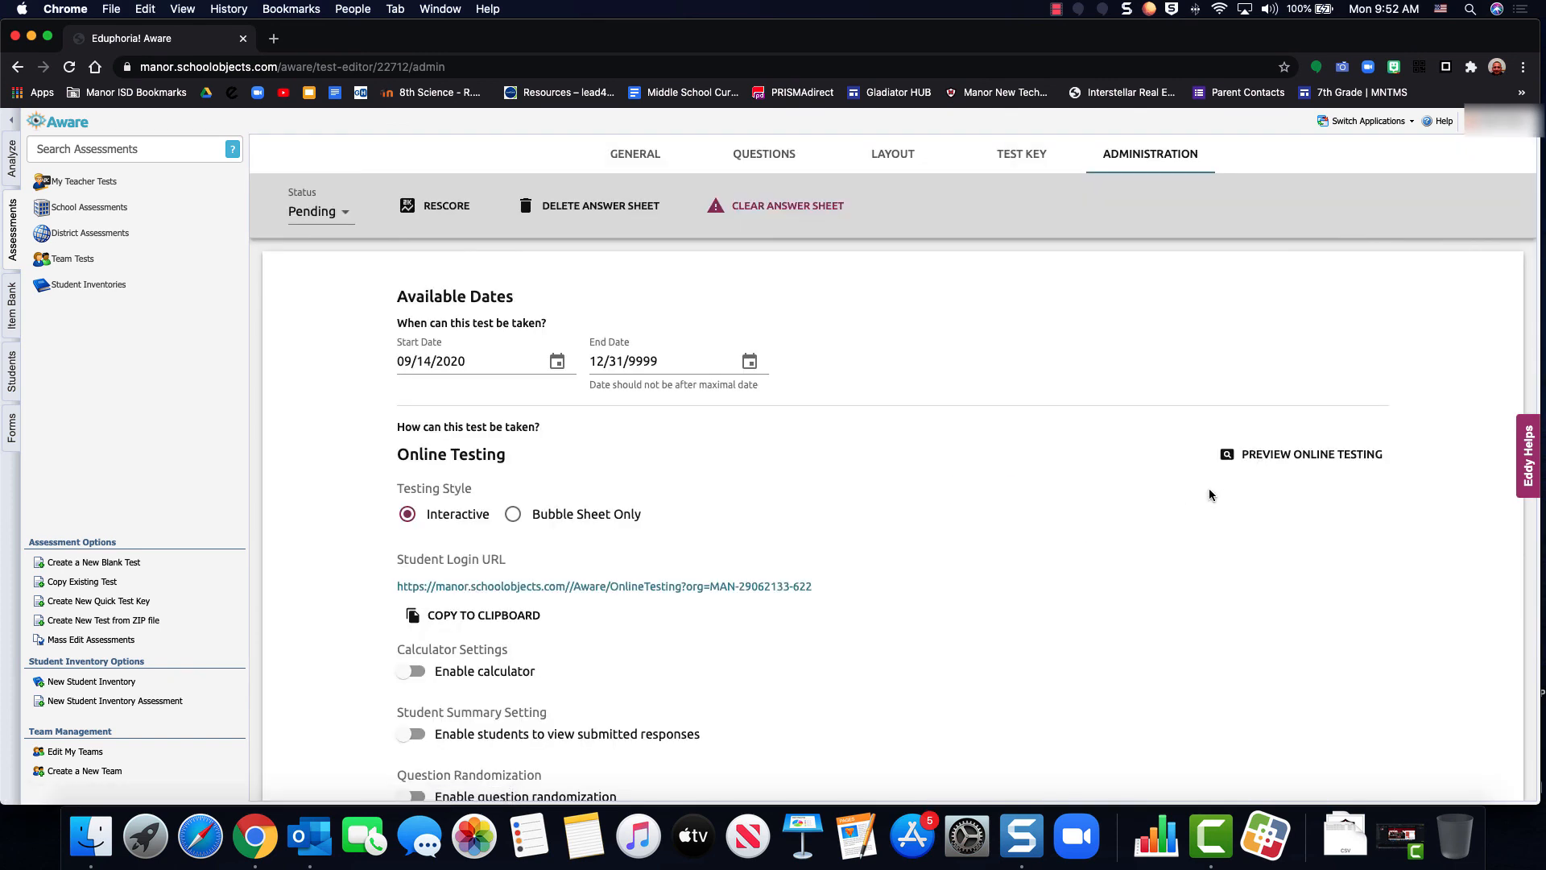